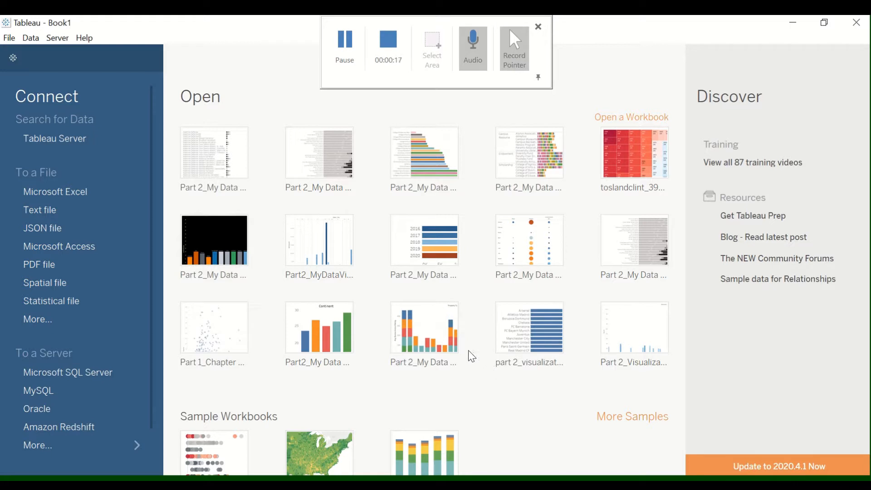
Review the file and server connection types offered on the start page, including the additional ones.
mouse_move(246, 146)
left_click(538, 77)
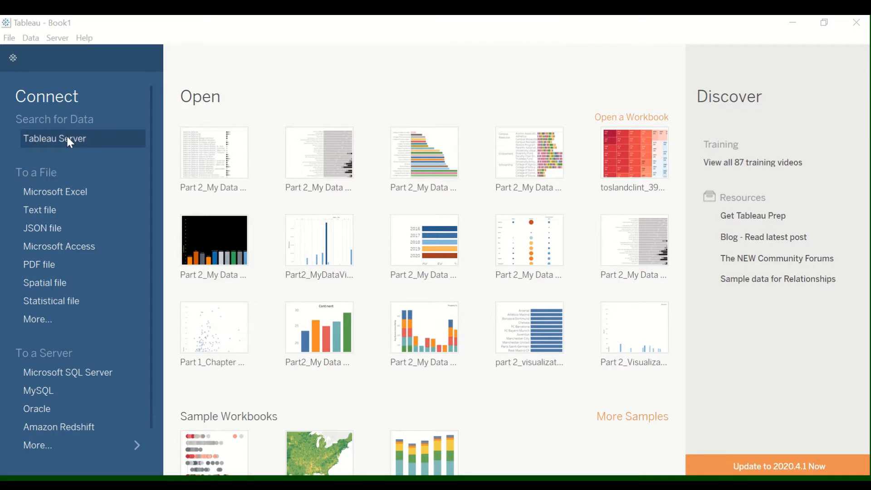
scroll(82, 192, "down", 2)
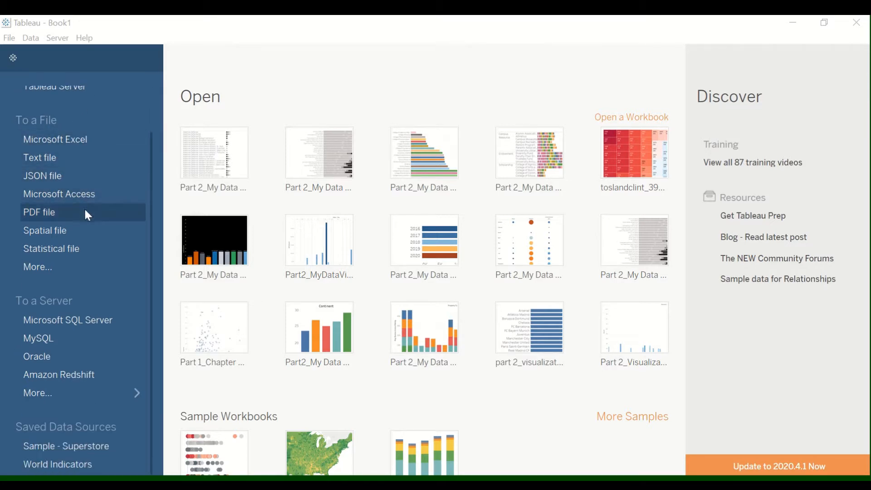
left_click(79, 265)
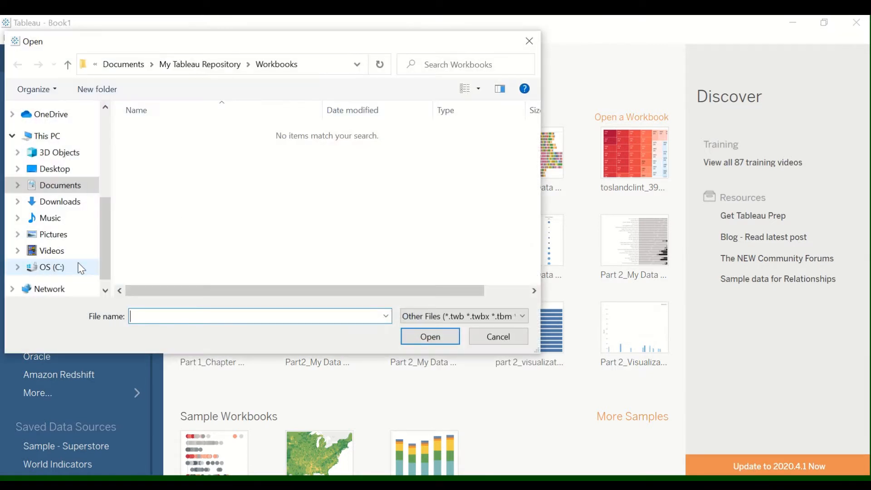
left_click(530, 44)
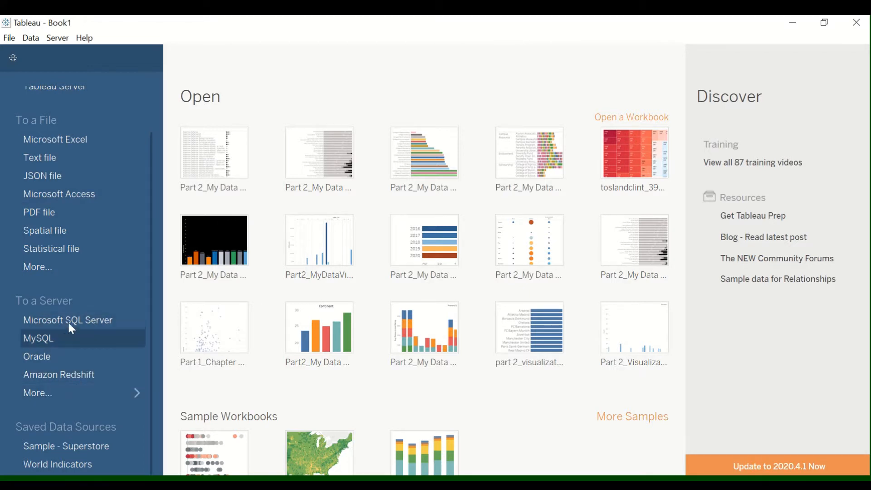
left_click(100, 389)
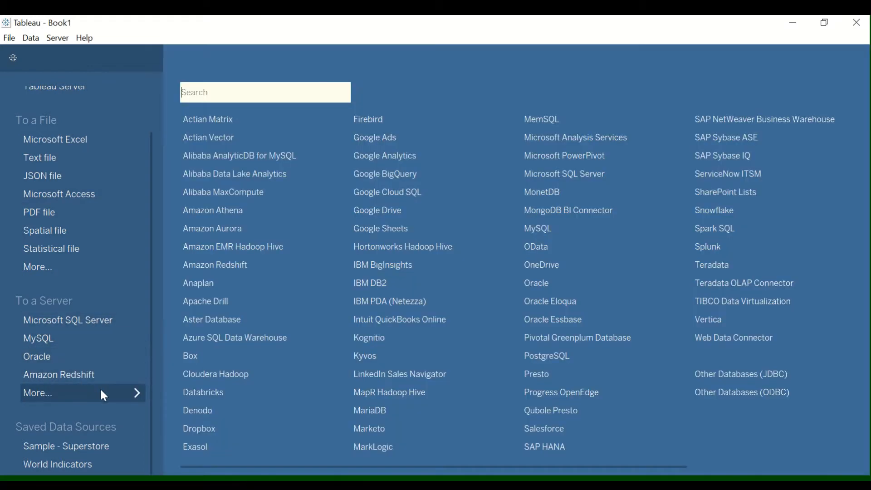
left_click(102, 396)
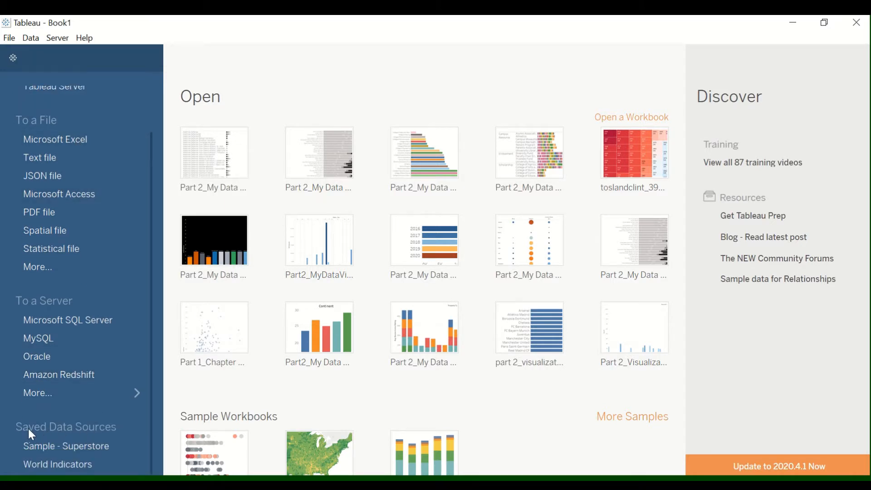
Connect to the saved data source Sample - Superstore.
left_click(102, 451)
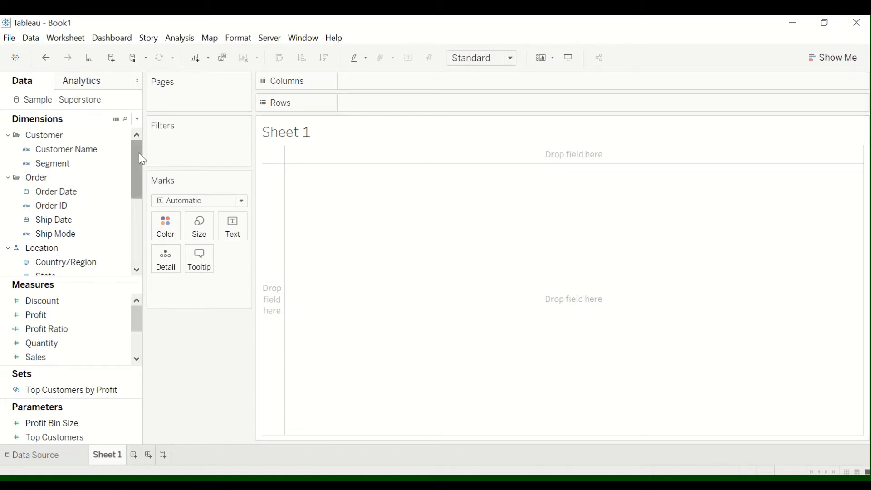
Examine the data source's dimensions and measures and the chart types suggested by Show Me.
mouse_move(139, 154)
left_mouse_down()
mouse_move(138, 225)
mouse_move(139, 142)
left_mouse_up()
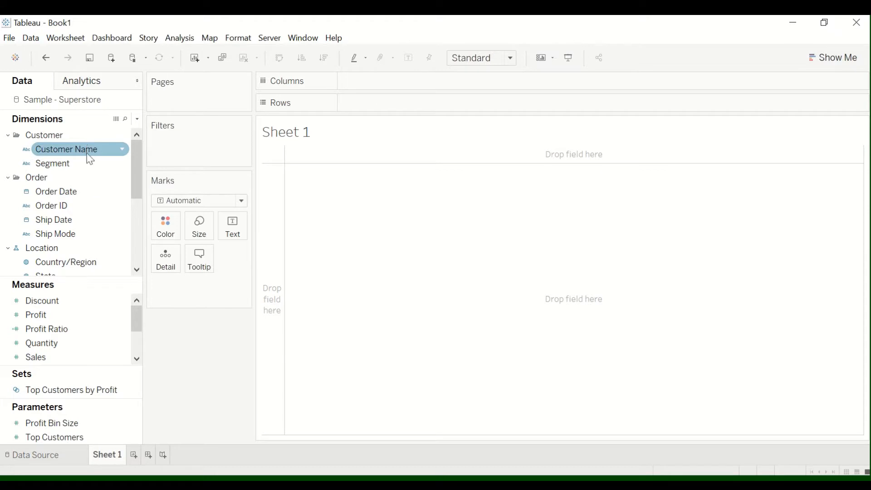
scroll(86, 208, "down", 2)
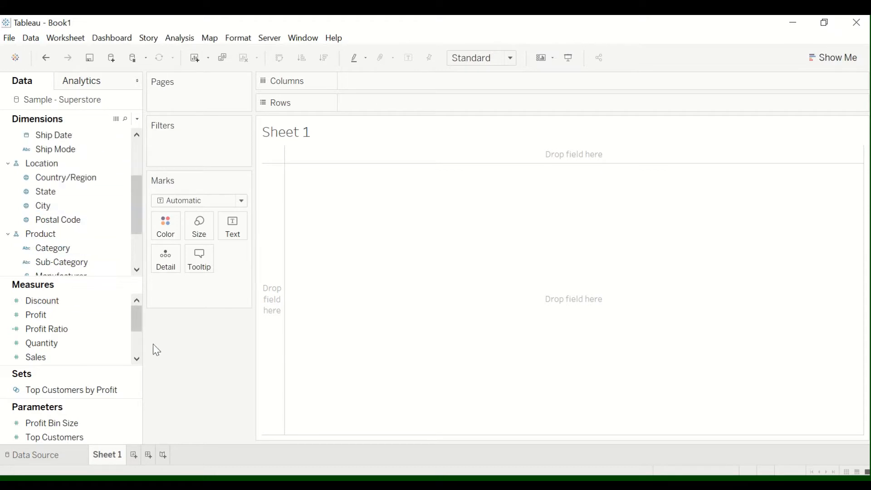
left_click_drag(116, 364, 116, 378)
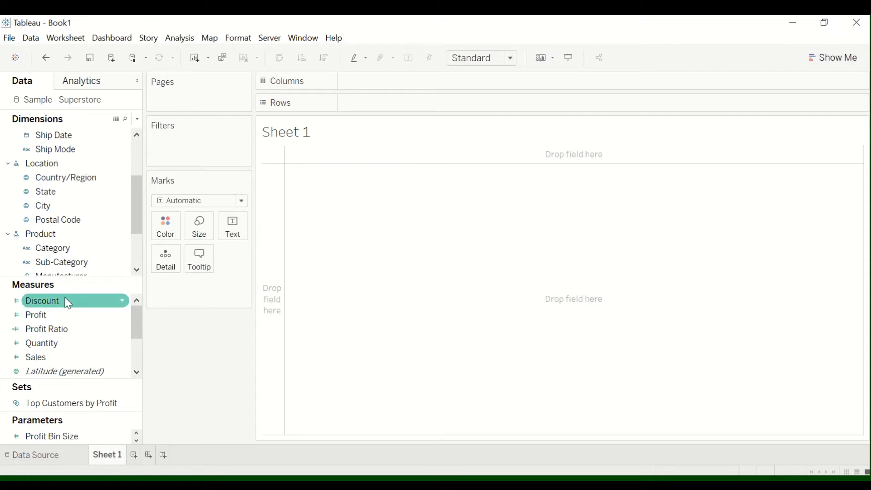
scroll(76, 331, "down", 2)
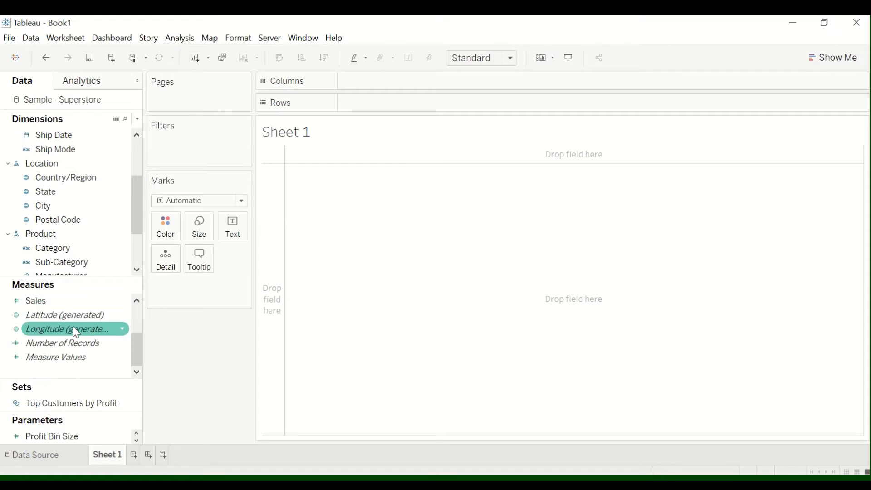
scroll(74, 330, "up", 1)
scroll(74, 313, "up", 1)
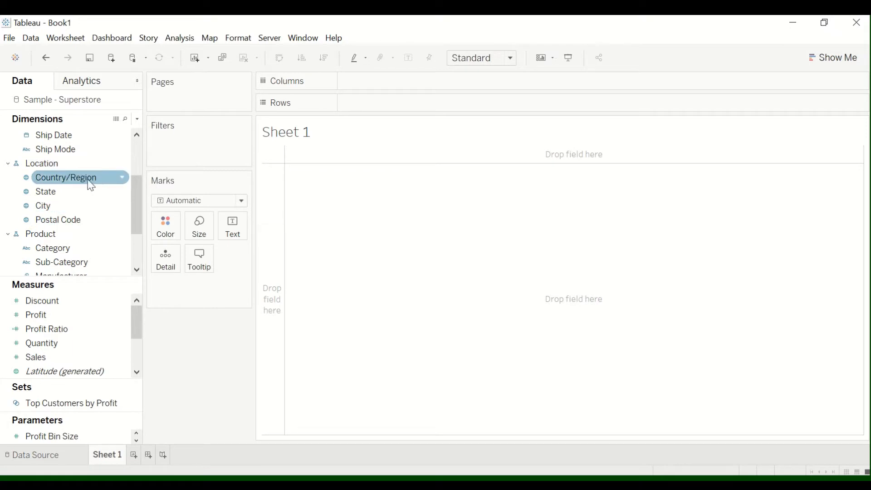
left_click_drag(133, 202, 134, 136)
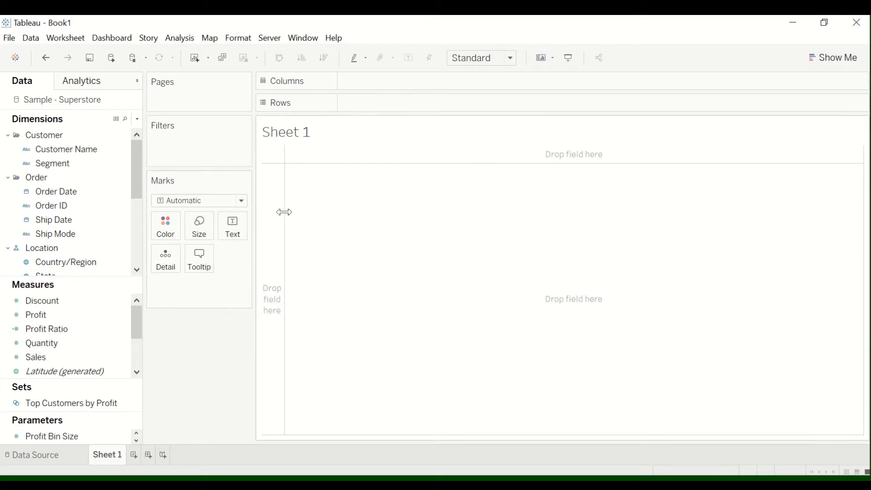
left_click(817, 61)
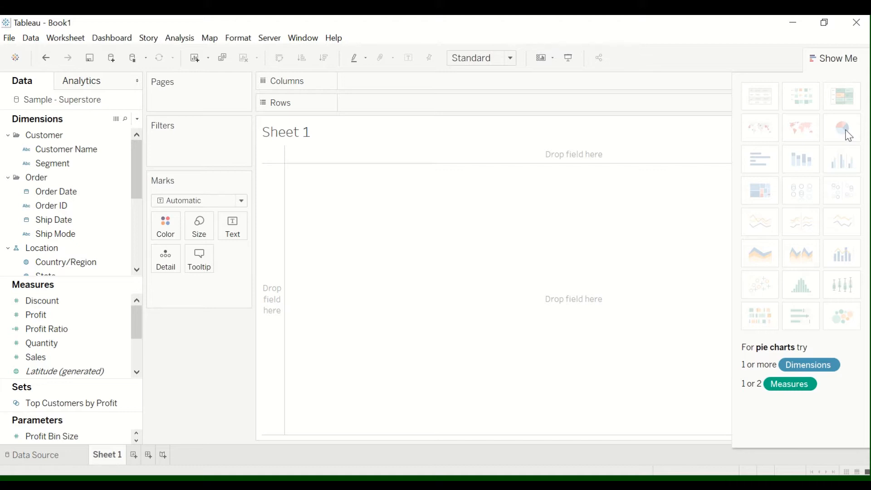
left_click(834, 59)
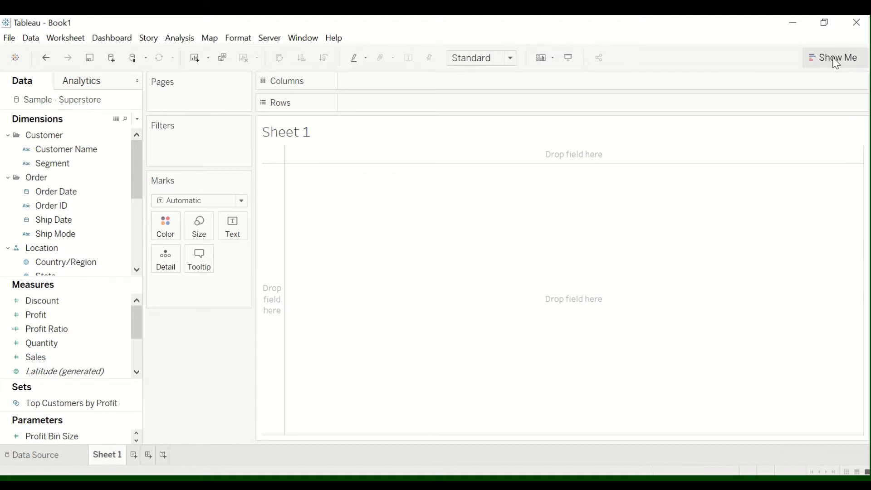
left_click(88, 209)
left_click(75, 152)
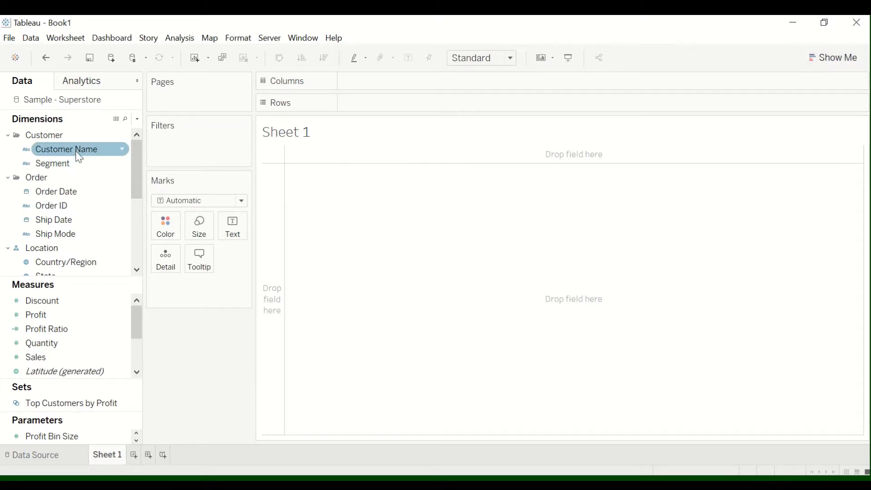
left_click(70, 206)
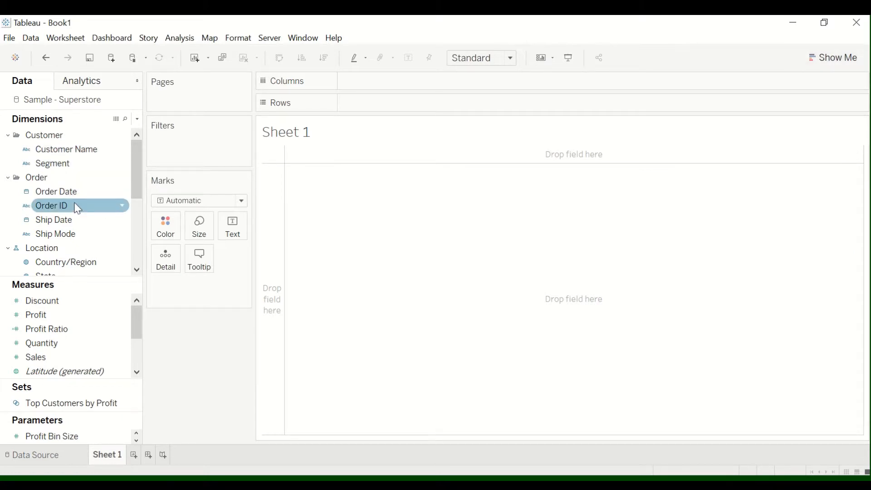
left_click(70, 208)
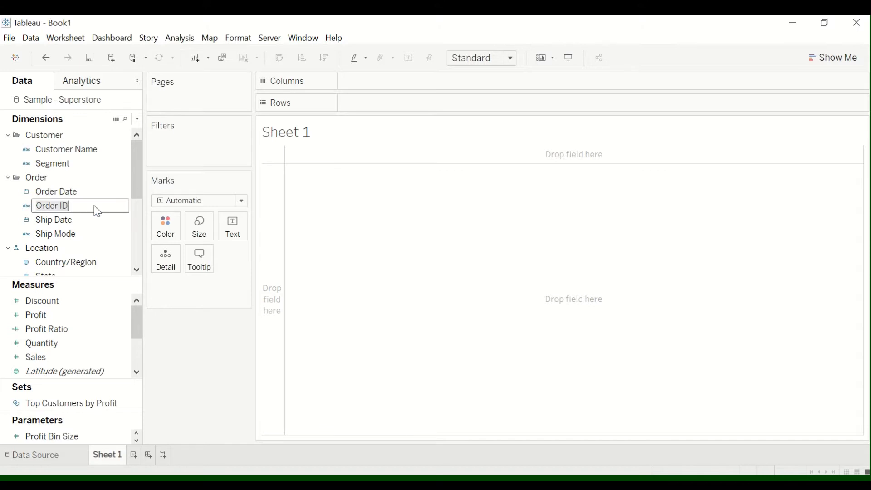
left_click(14, 211)
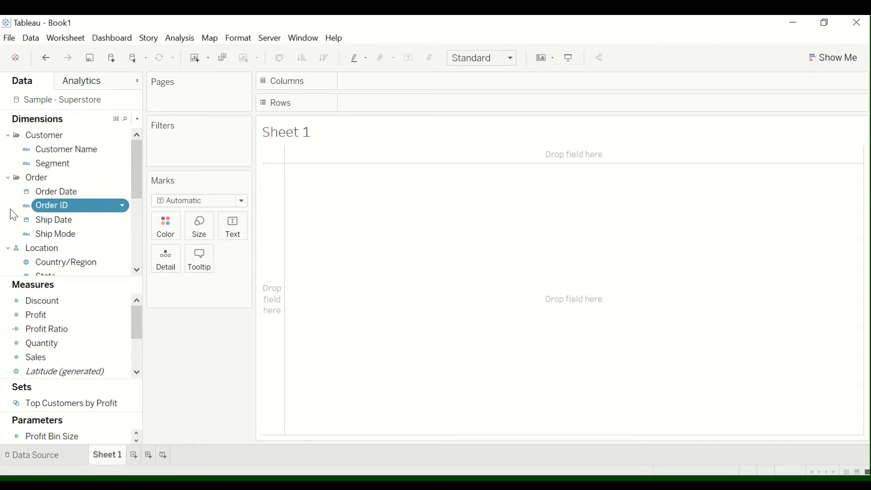
mouse_move(64, 208)
left_mouse_down()
mouse_move(192, 177)
mouse_move(290, 138)
mouse_move(278, 192)
mouse_move(43, 222)
mouse_move(64, 205)
left_mouse_up()
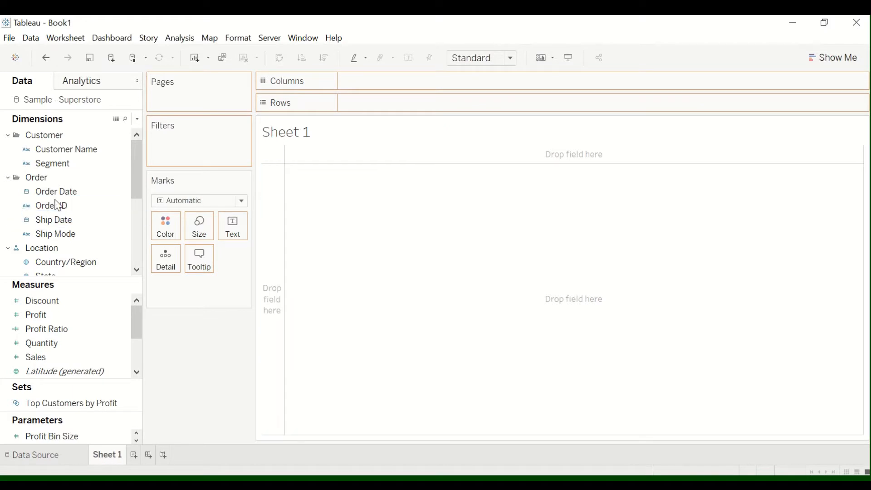
left_click(73, 236)
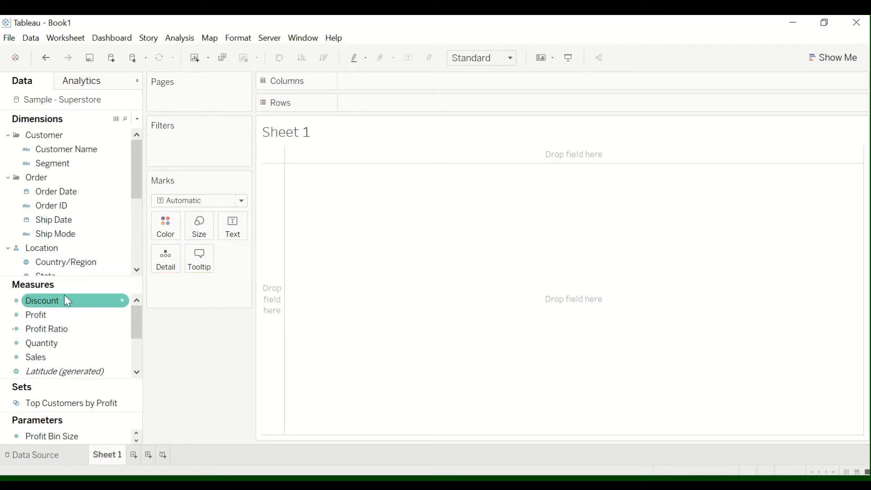
Try adding the Sales measure to the empty sheet, and undo the addition.
double_click(62, 359)
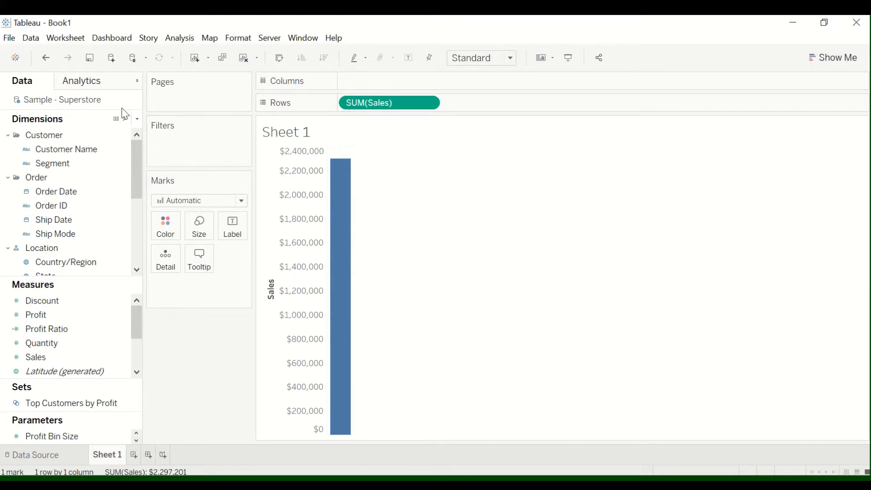
left_click(47, 59)
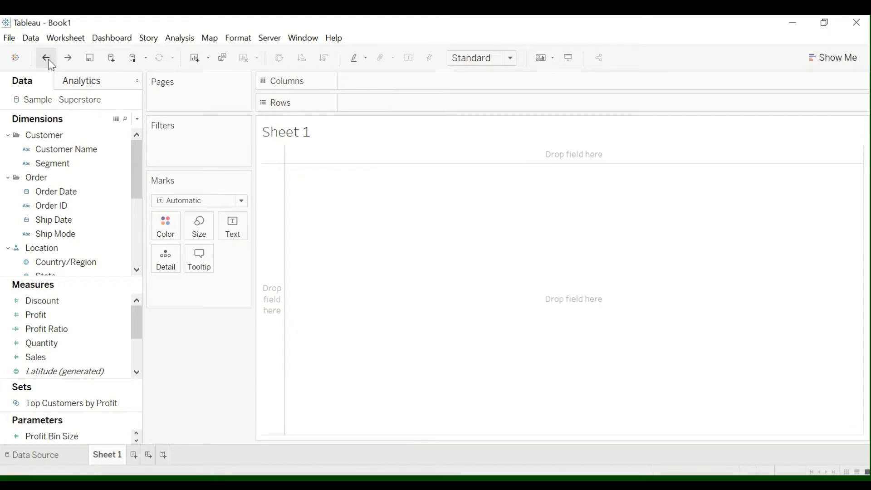
Place the Sales measure on Rows to chart total sales as a bar.
left_click(58, 346)
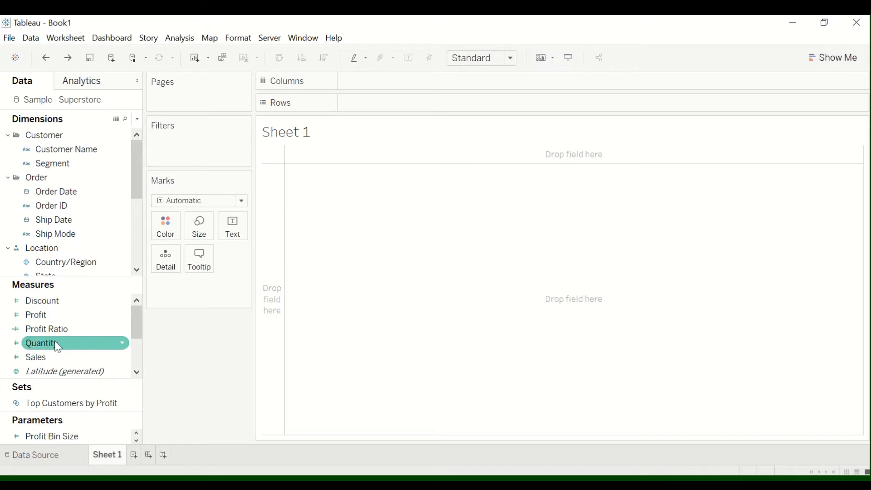
left_click(58, 358)
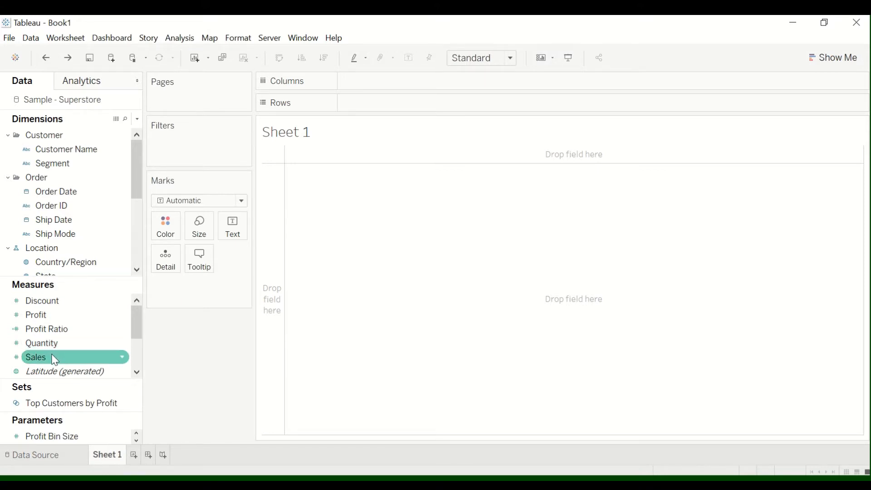
left_click(58, 347)
left_click_drag(47, 360, 368, 104)
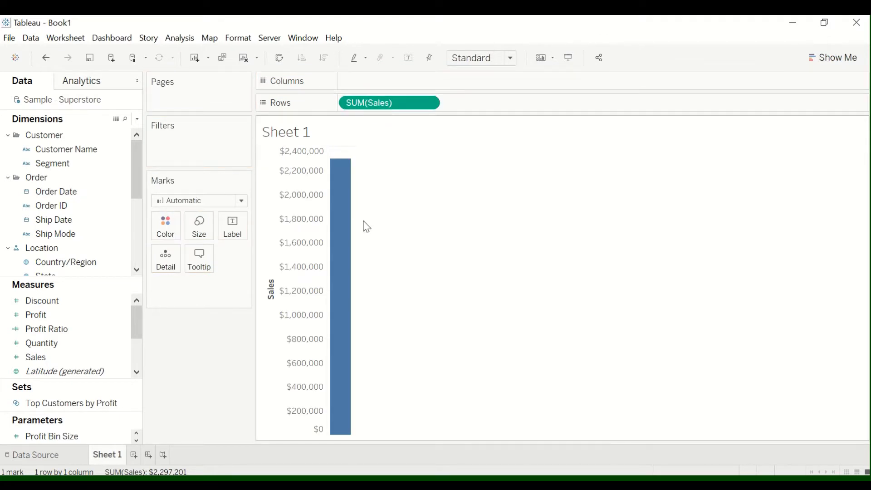
mouse_move(339, 385)
mouse_move(345, 180)
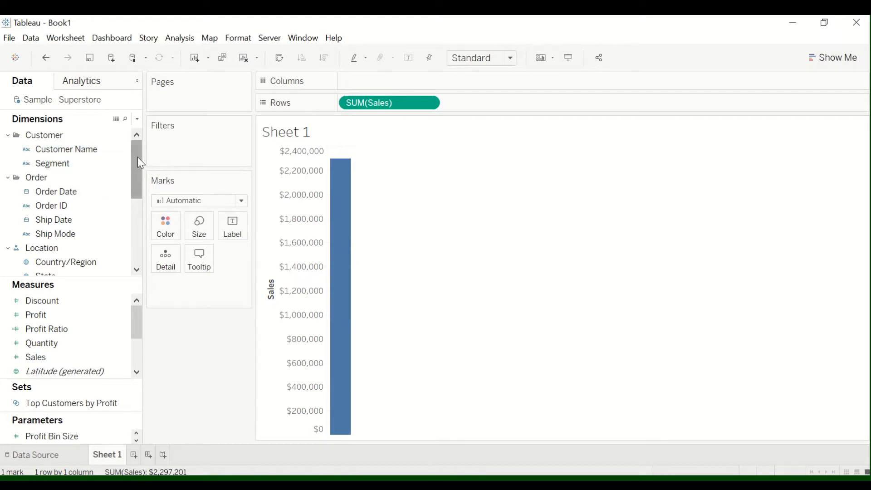
Split the sales bar by Segment on Columns and widen the chart until the full segment names fit.
left_click_drag(64, 167, 371, 85)
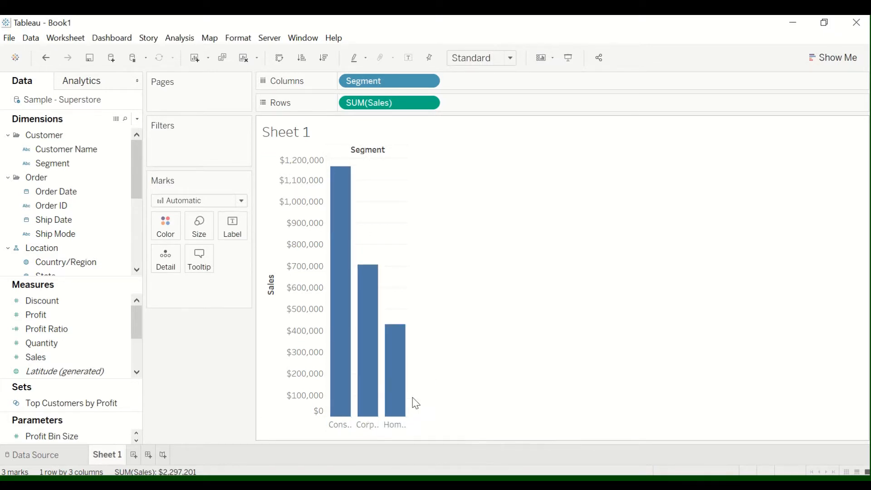
left_click_drag(414, 395, 448, 398)
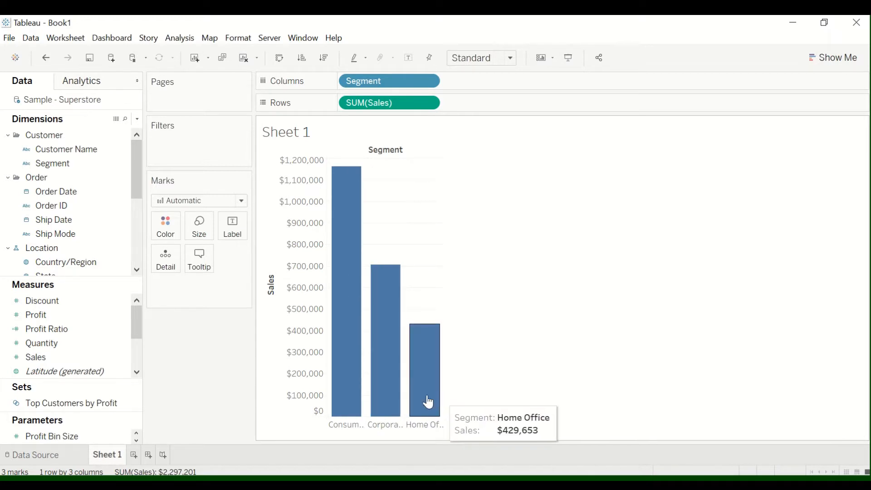
mouse_move(355, 399)
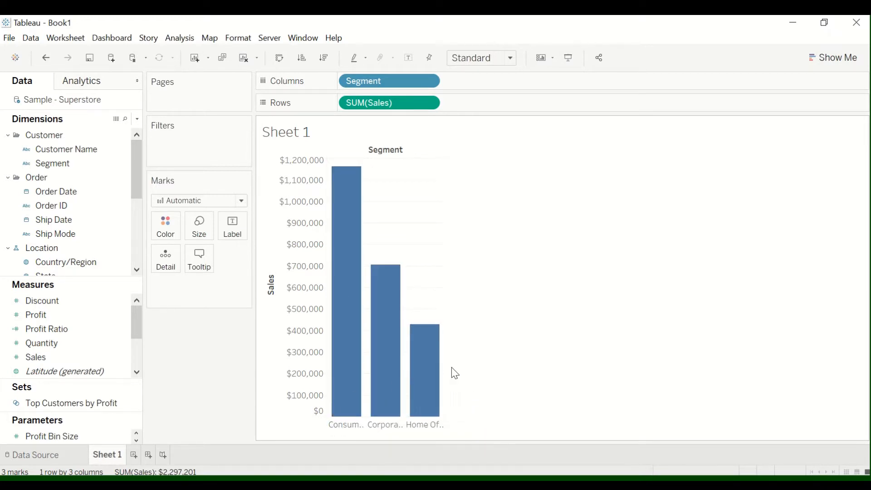
mouse_move(390, 389)
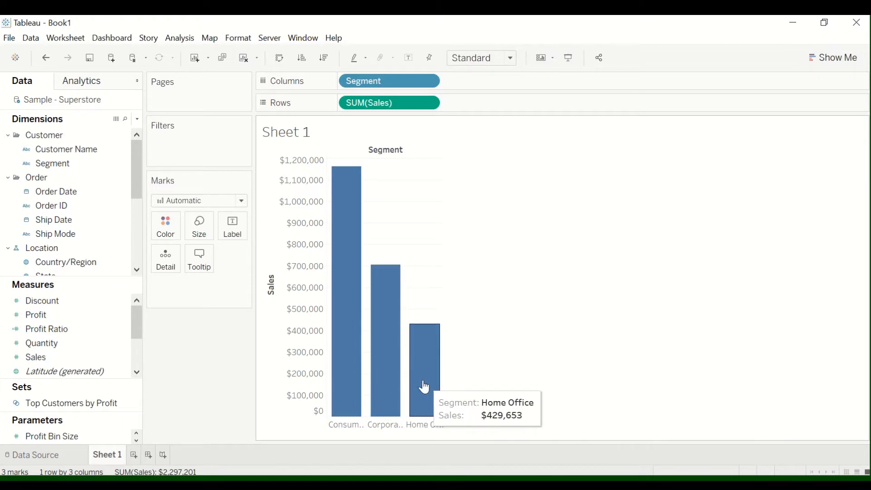
mouse_move(443, 371)
left_click_drag(444, 371, 474, 373)
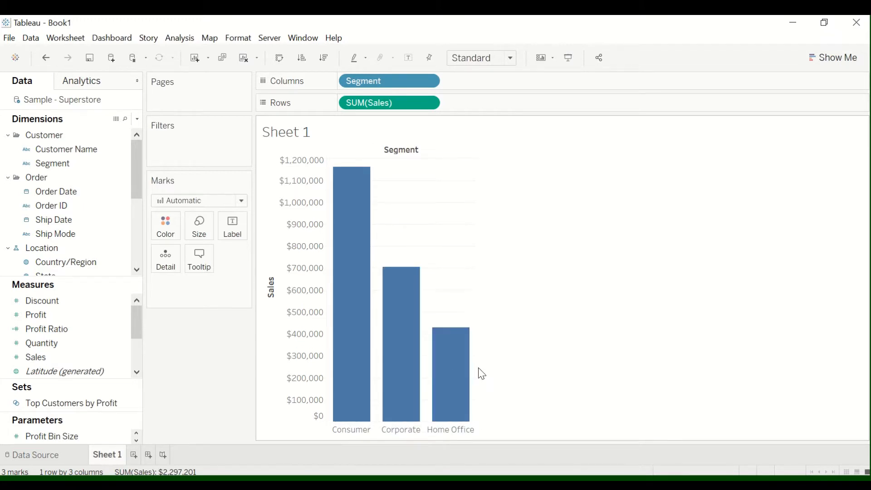
mouse_move(358, 377)
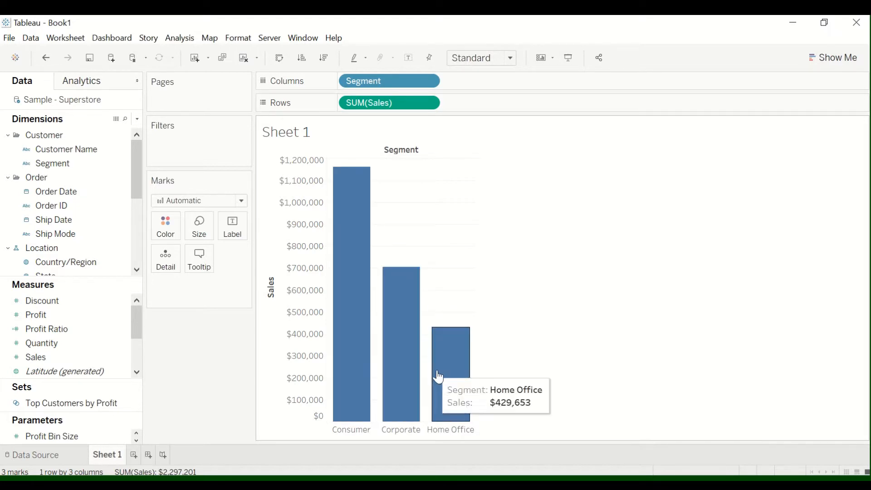
mouse_move(356, 323)
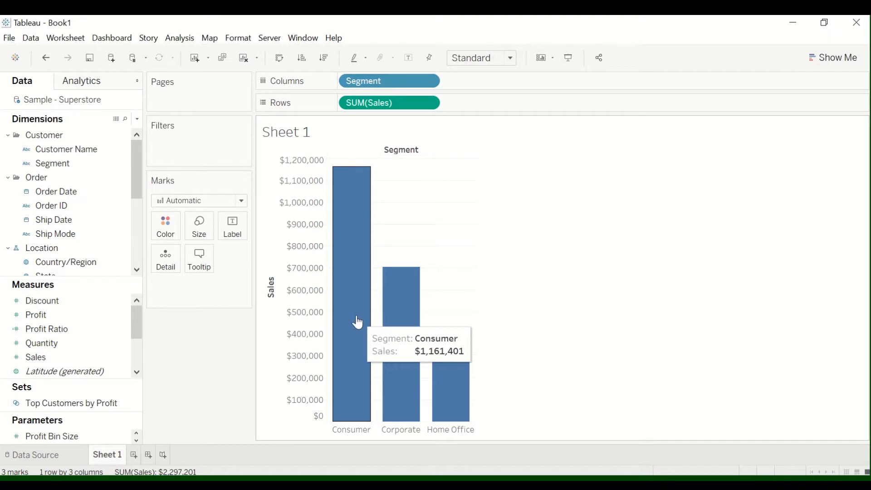
mouse_move(399, 336)
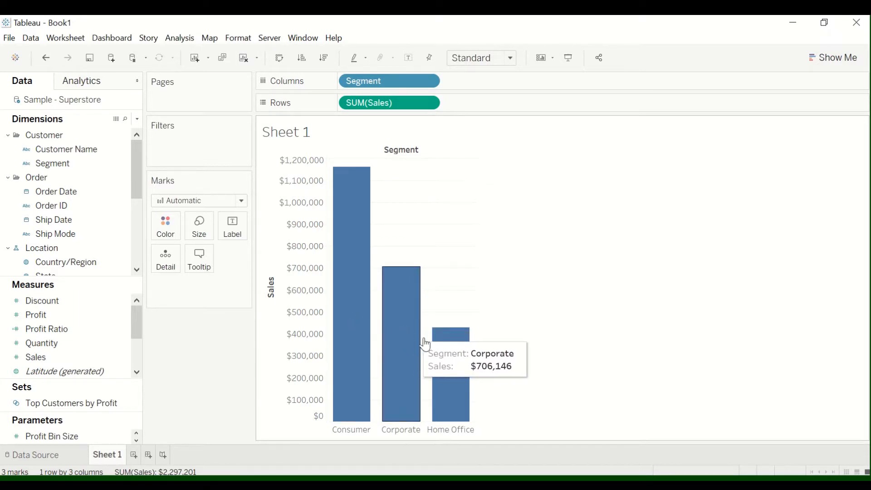
Break the segment bars down by Country/Region on Columns, and widen the chart until the full segment and country names fit.
mouse_move(443, 355)
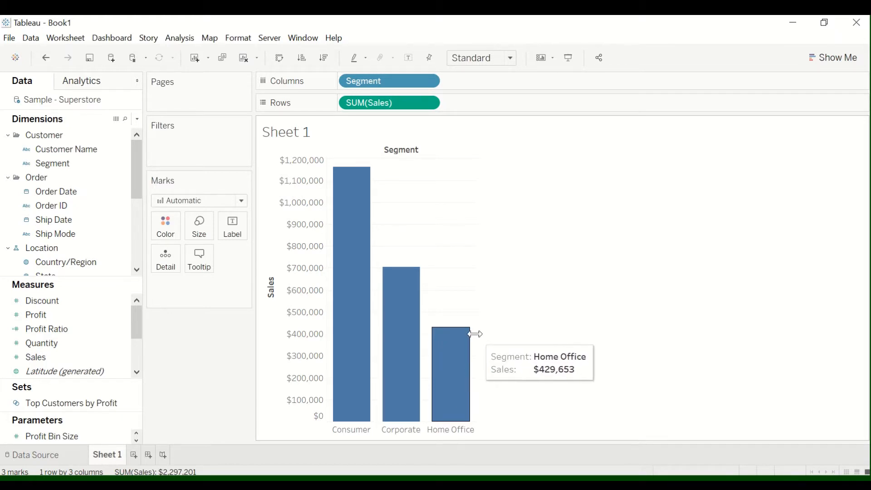
mouse_move(450, 372)
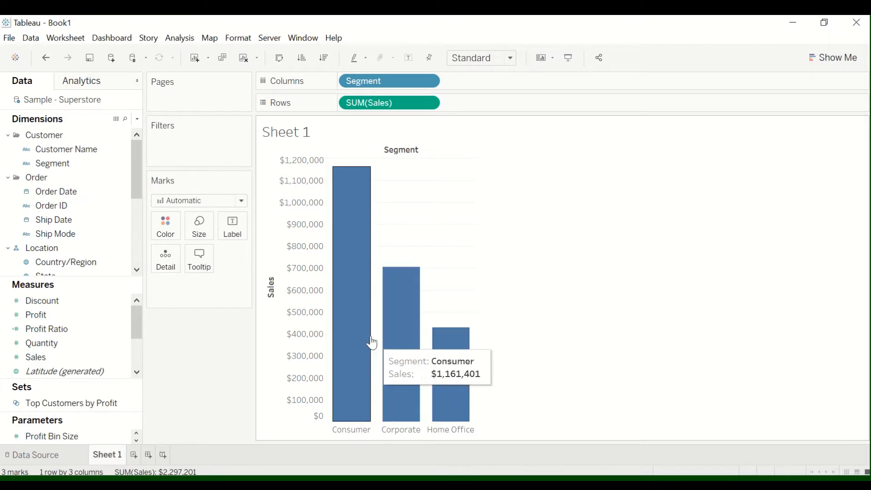
mouse_move(415, 359)
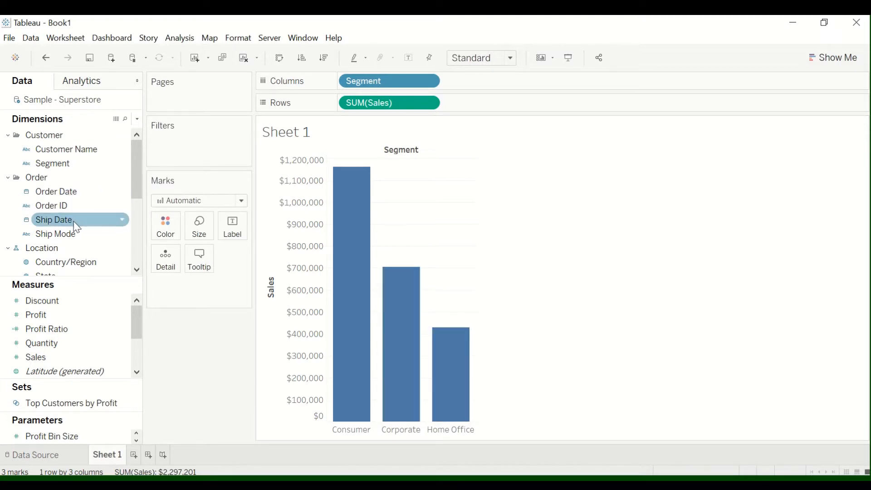
scroll(77, 224, "down", 3)
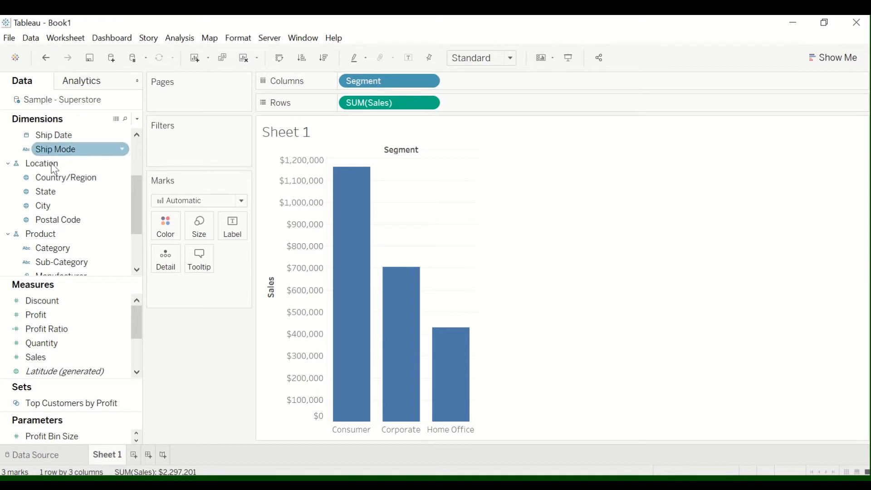
left_click_drag(62, 181, 479, 82)
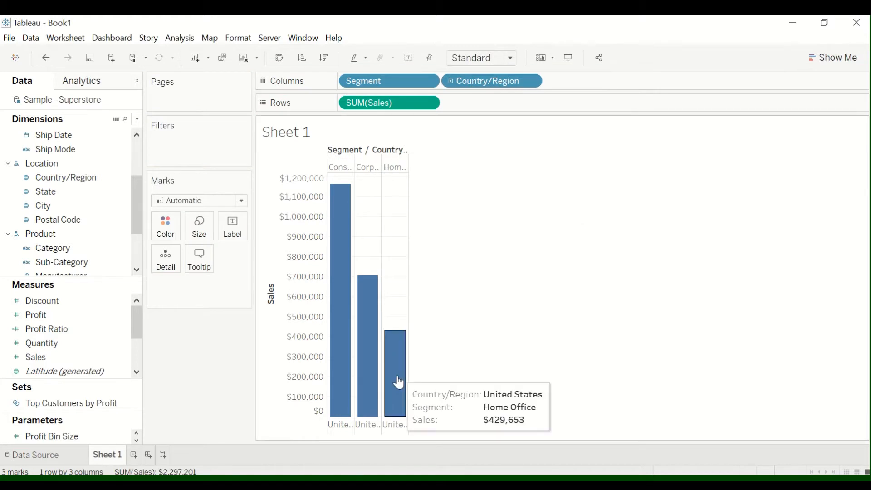
left_click_drag(409, 373, 469, 374)
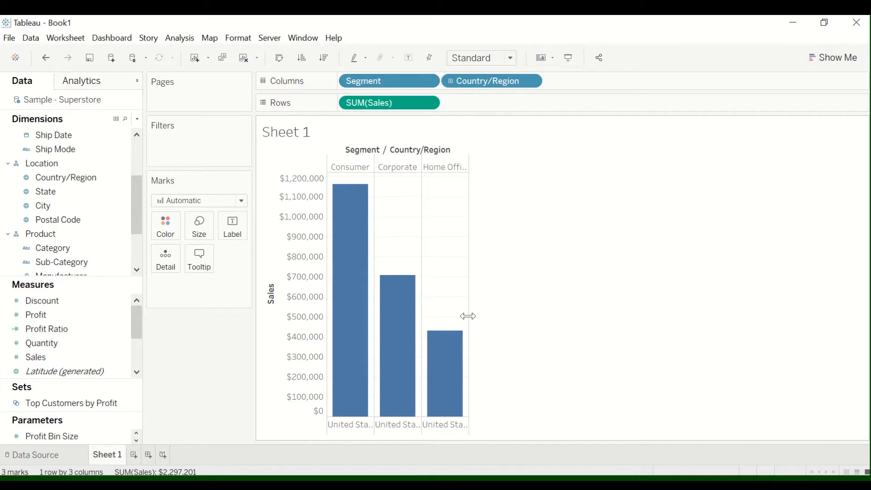
left_click_drag(468, 316, 492, 316)
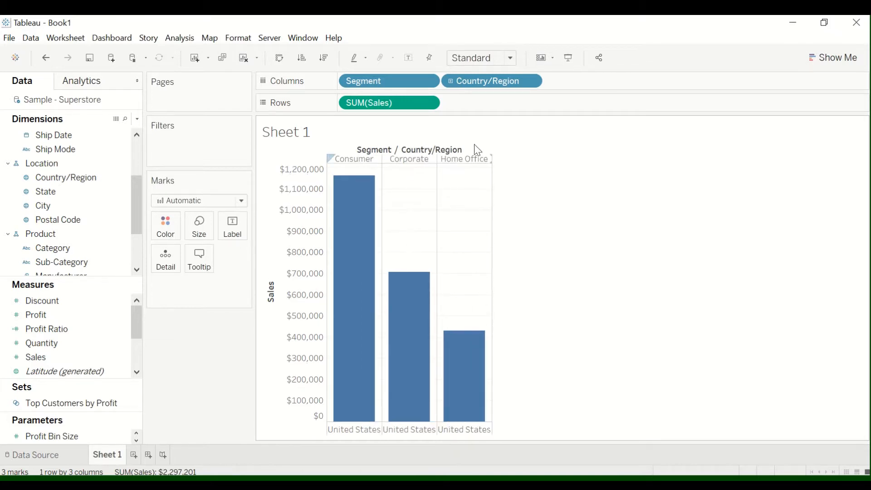
Try drilling Country/Region down to State and City, and undo both drill-downs.
left_click(451, 81)
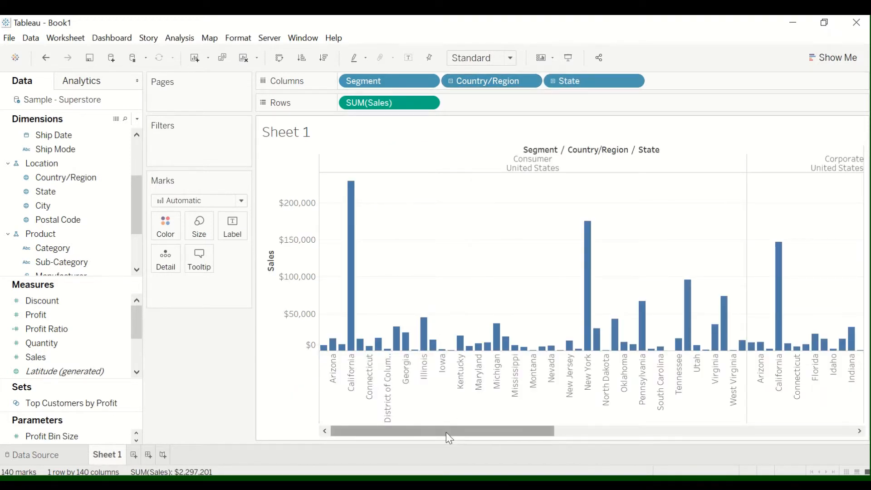
left_click_drag(445, 432, 461, 451)
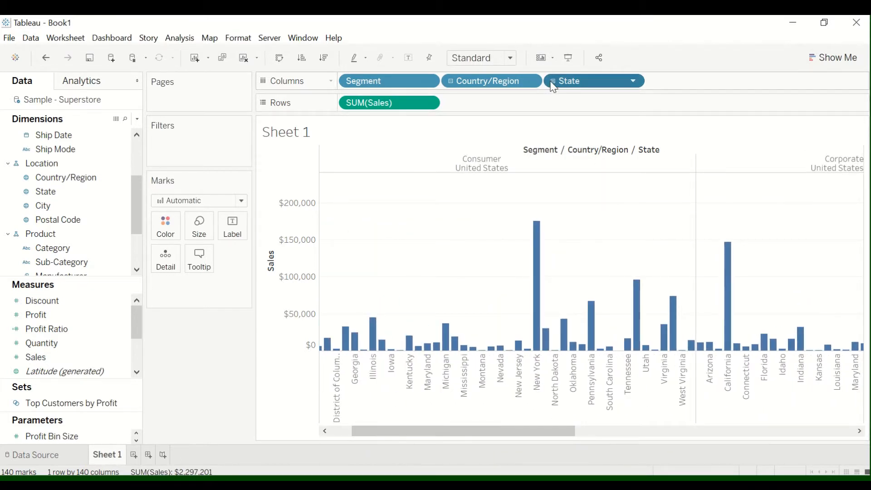
left_click(552, 82)
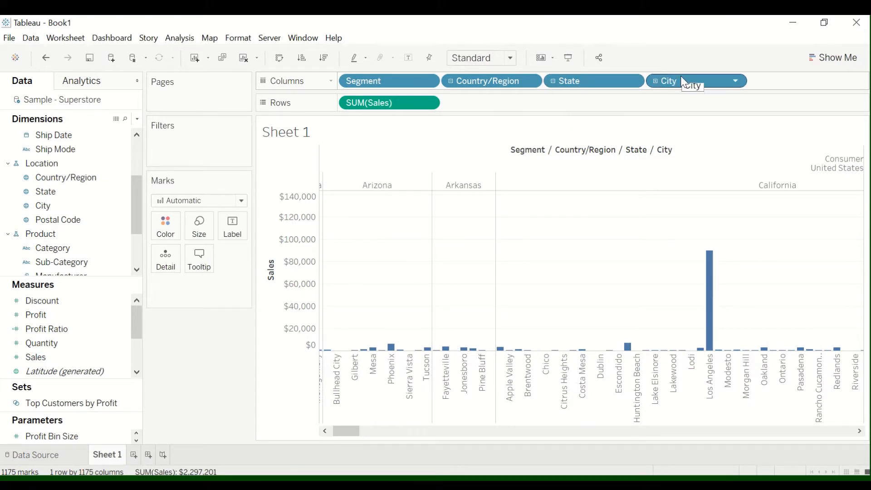
left_click(46, 58)
left_click(46, 59)
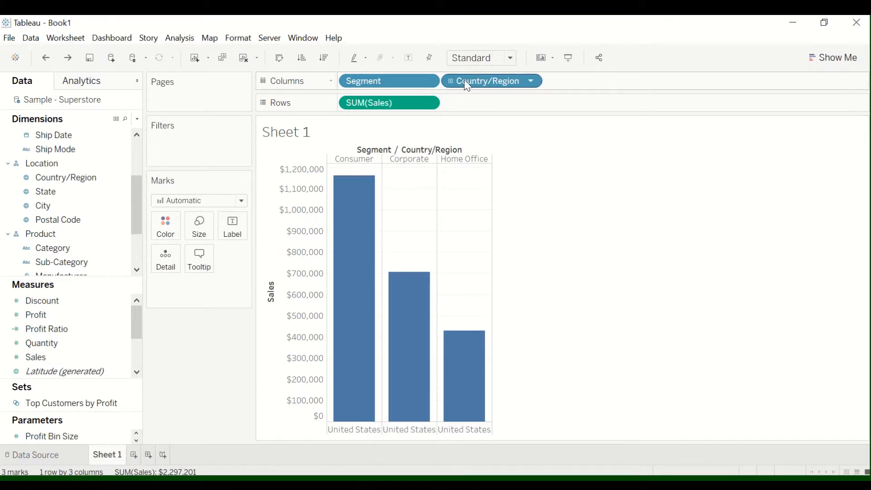
Drill Country/Region down to State, and remove Country/Region and State from Columns one after the other.
left_click(450, 81)
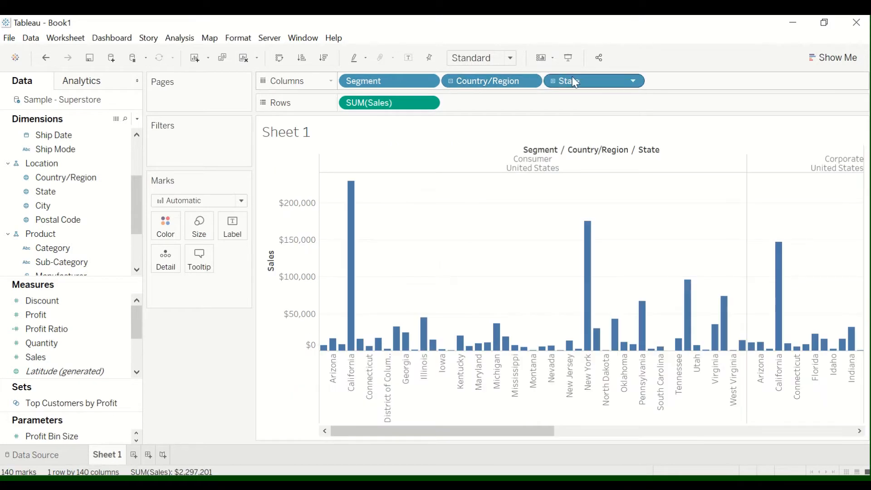
left_click_drag(507, 86, 93, 187)
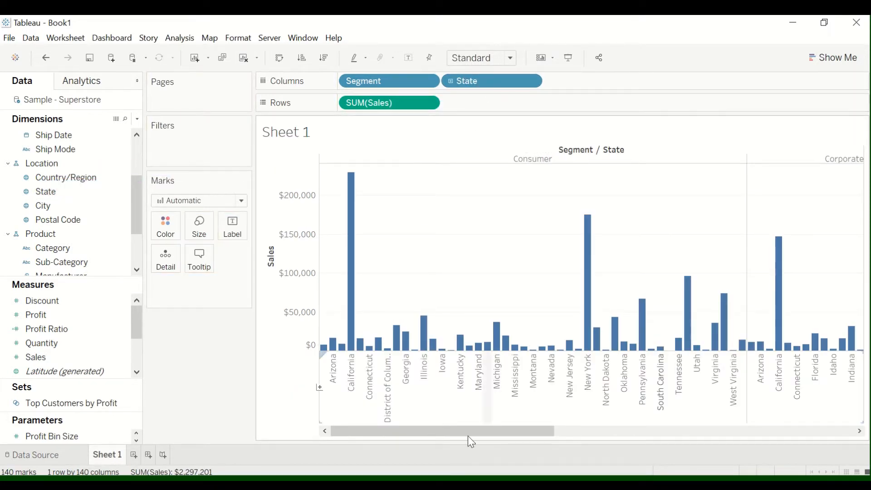
mouse_move(466, 438)
left_mouse_down()
mouse_move(773, 433)
mouse_move(461, 452)
left_mouse_up()
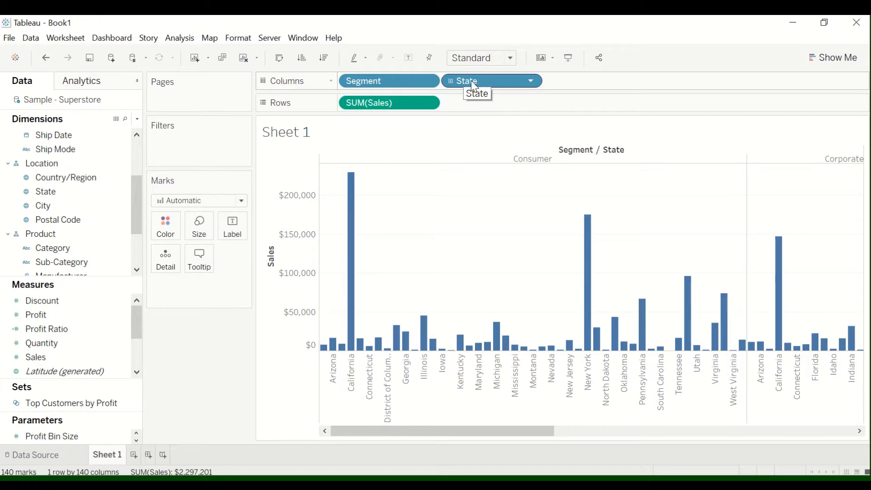
left_click_drag(475, 78, 49, 199)
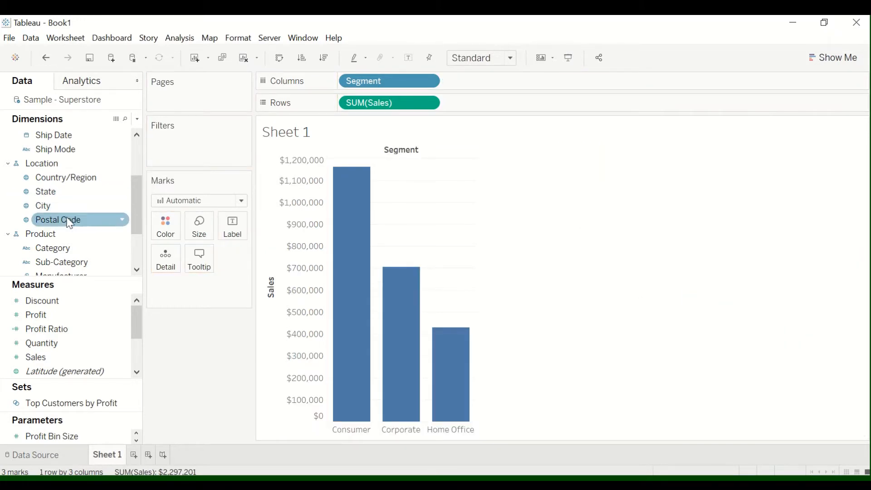
Add Category to Columns after Segment, and widen the chart so more of the category names fit.
scroll(69, 225, "down", 1)
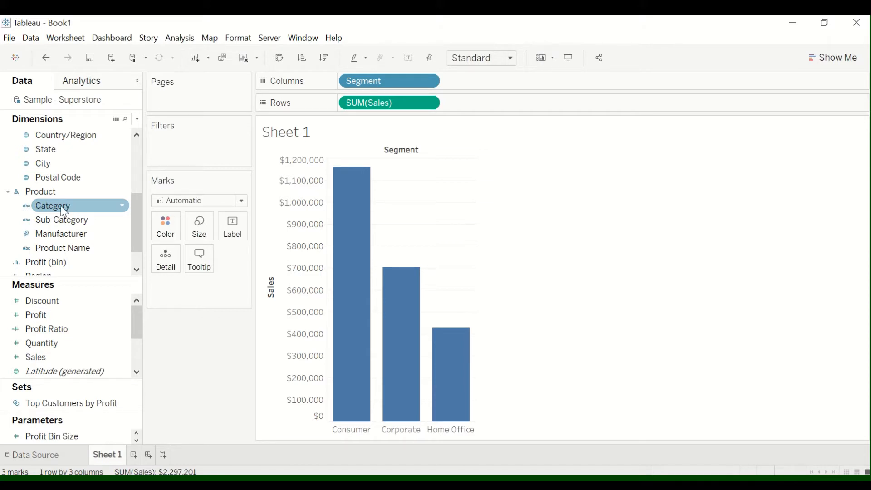
left_click_drag(59, 211, 467, 82)
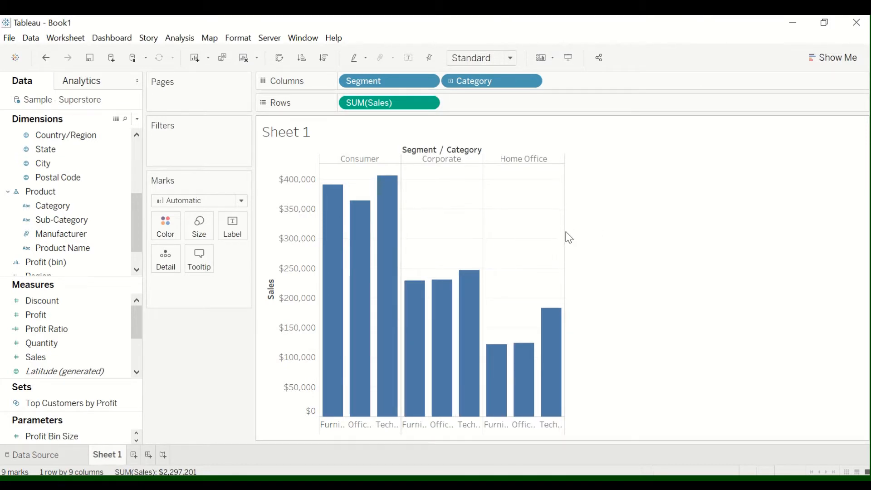
left_click_drag(564, 230, 676, 231)
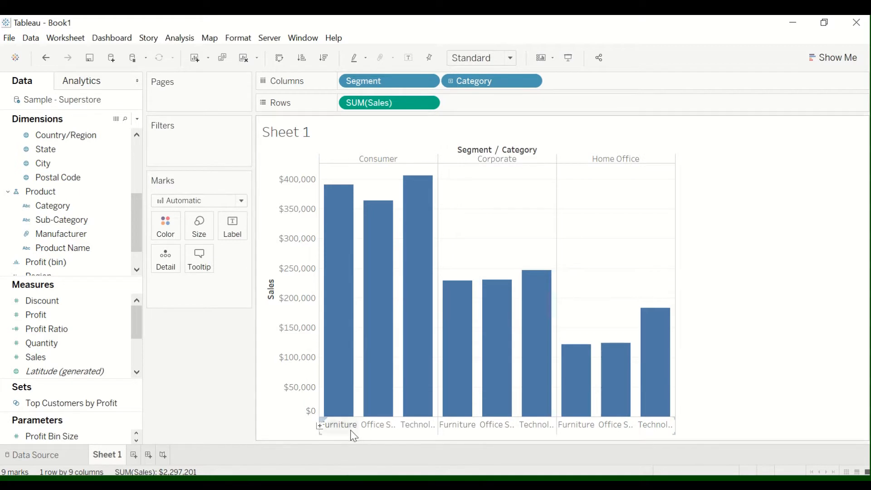
mouse_move(342, 389)
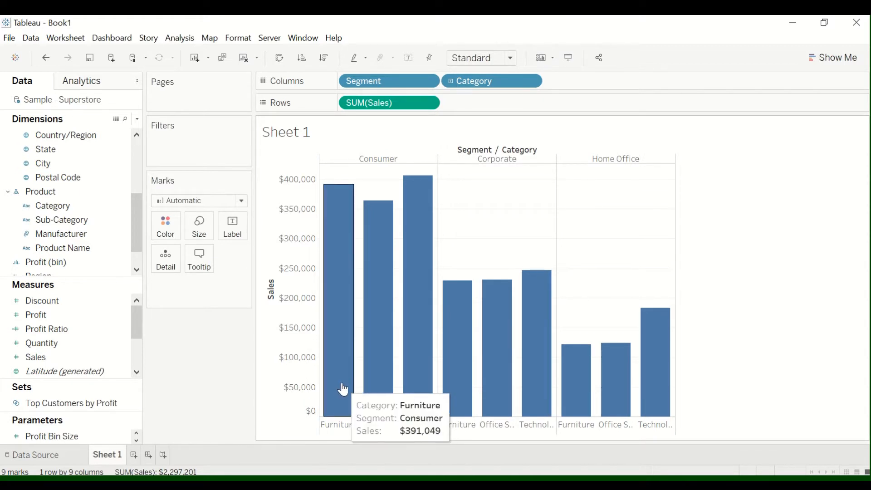
mouse_move(391, 384)
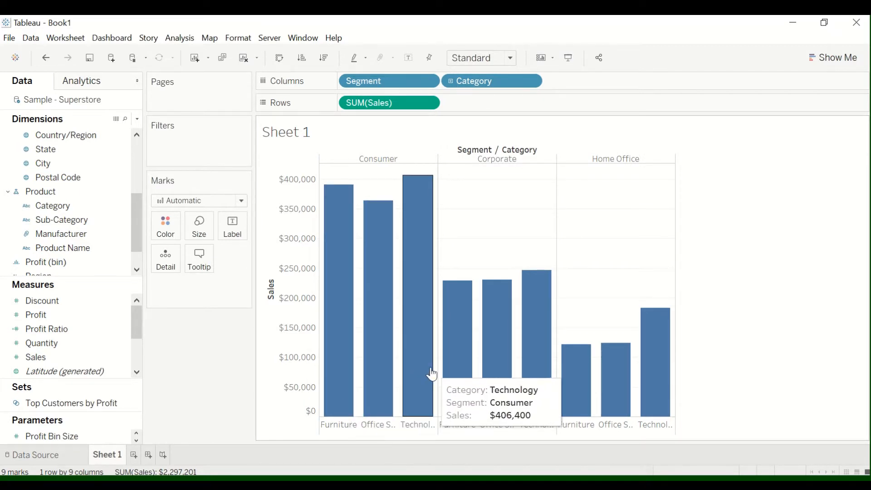
mouse_move(460, 367)
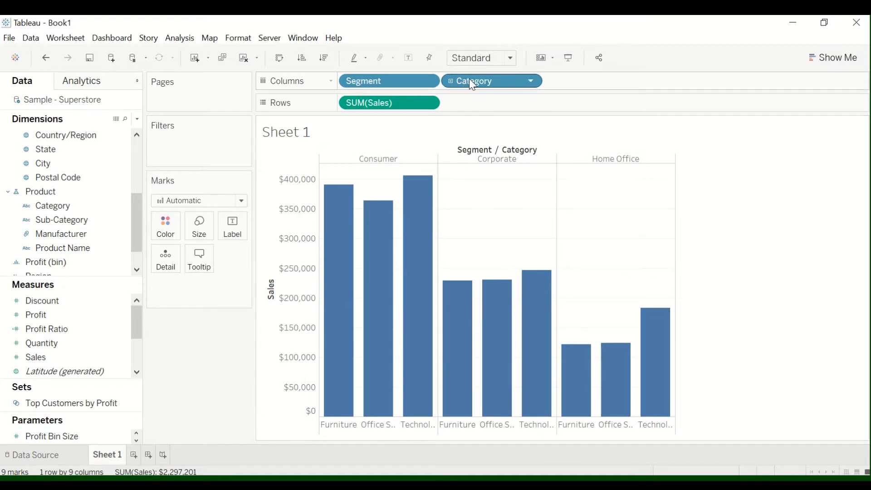
Drill Category down to Sub-Category, undo the drill-down, and drill down to Sub-Category again.
left_click(451, 81)
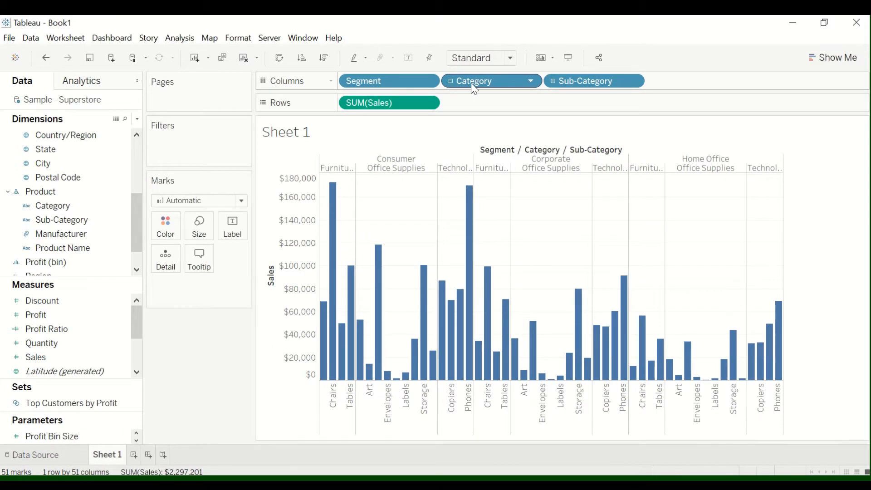
left_click(46, 59)
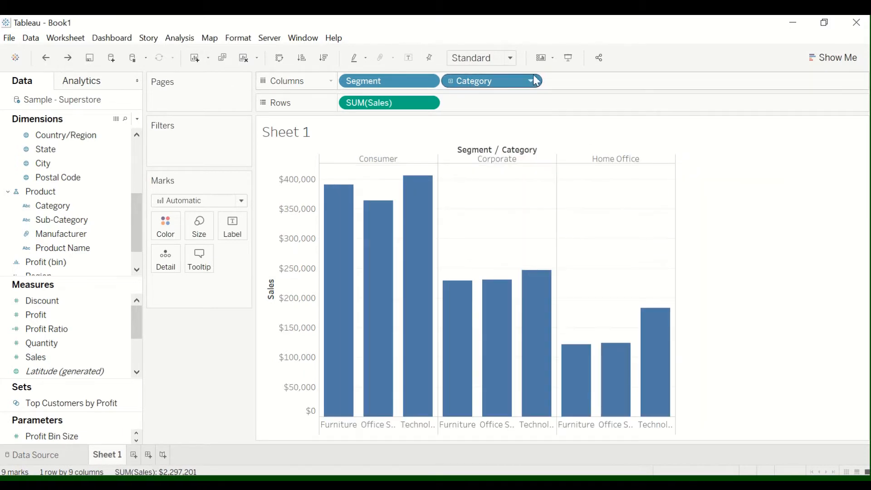
left_click(451, 81)
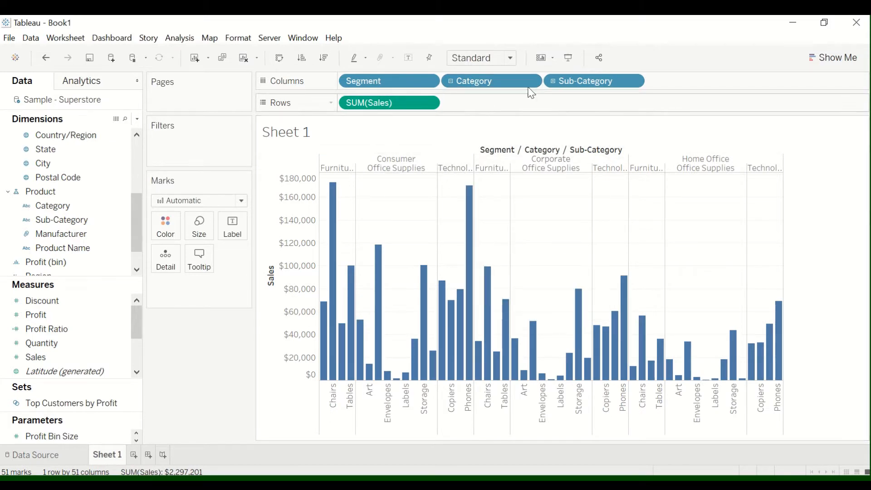
Try drilling Sub-Category down to Manufacturer, and remove Manufacturer and Category from Columns.
left_click(553, 82)
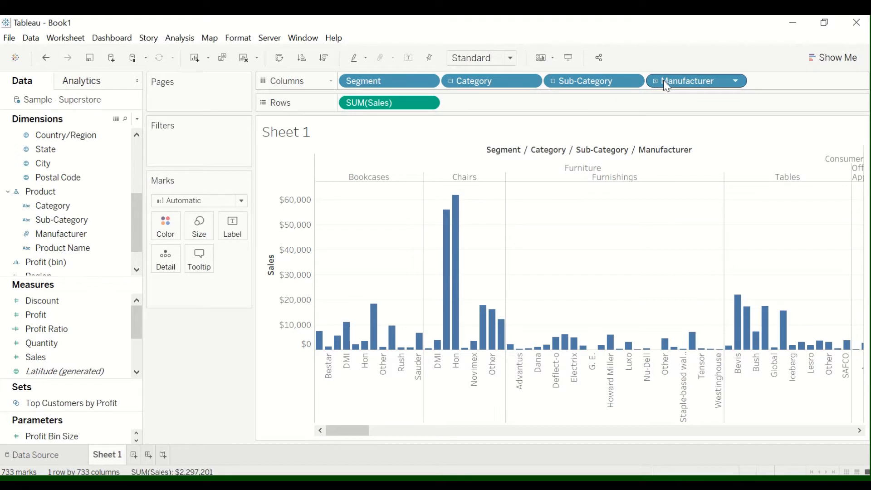
left_click_drag(665, 81, 18, 220)
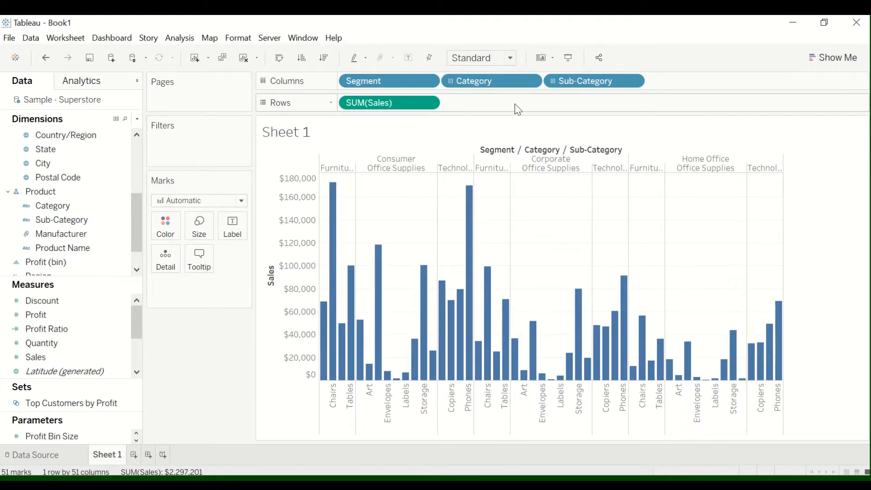
left_click_drag(500, 80, 111, 227)
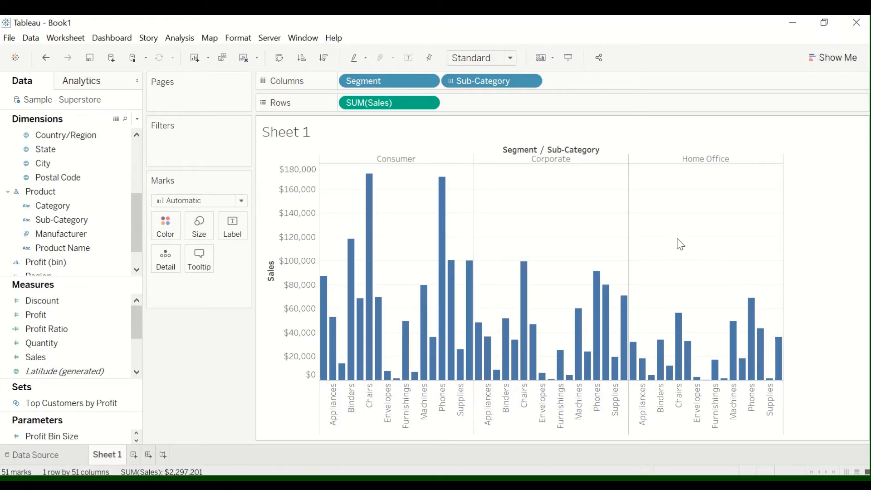
Try labelling the bars with the Profit measure, and undo the labels.
left_click(113, 265)
scroll(117, 274, "down", 2)
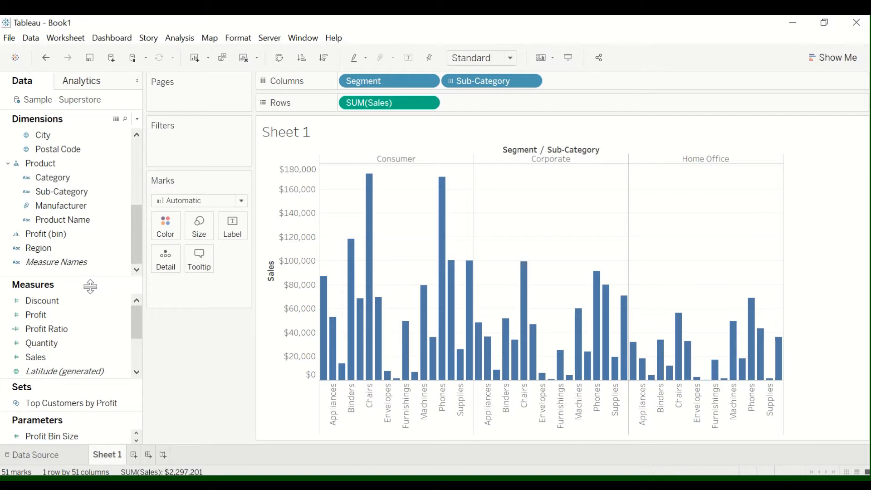
left_click_drag(49, 314, 232, 233)
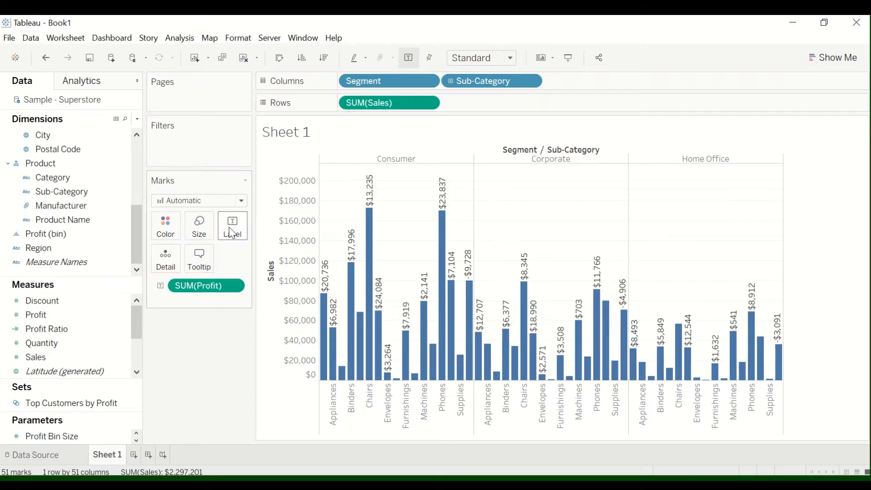
mouse_move(372, 194)
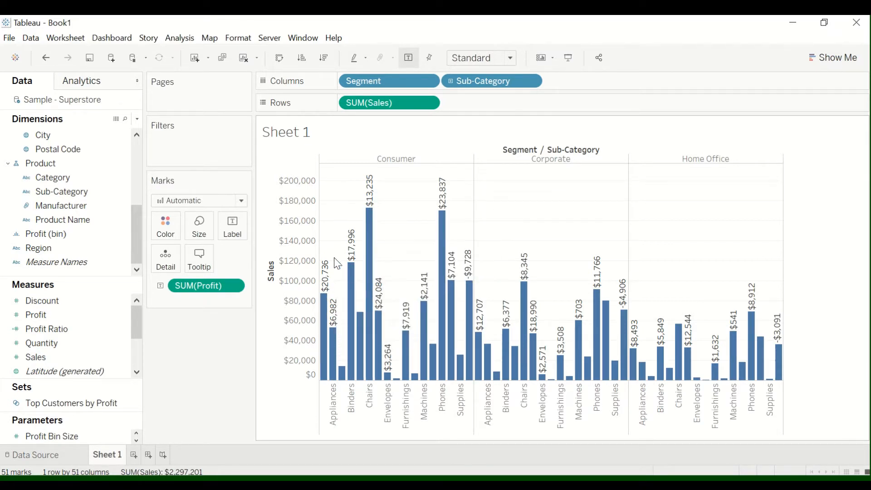
mouse_move(330, 285)
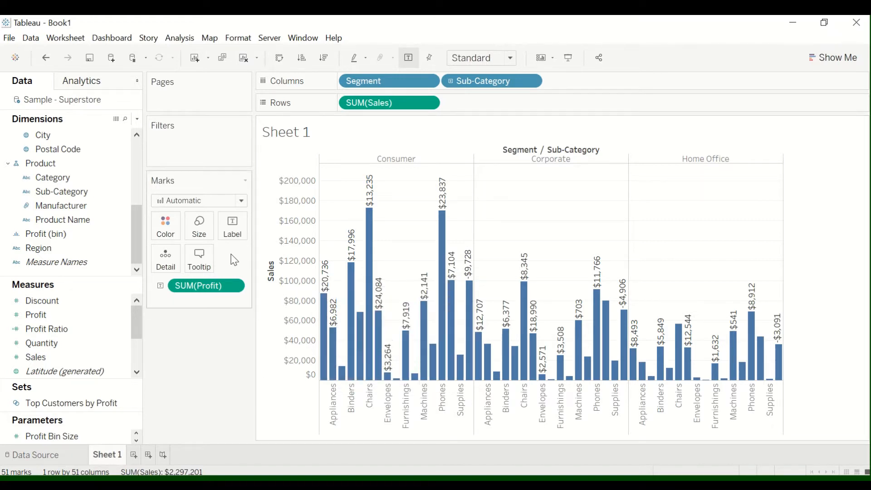
left_click(48, 60)
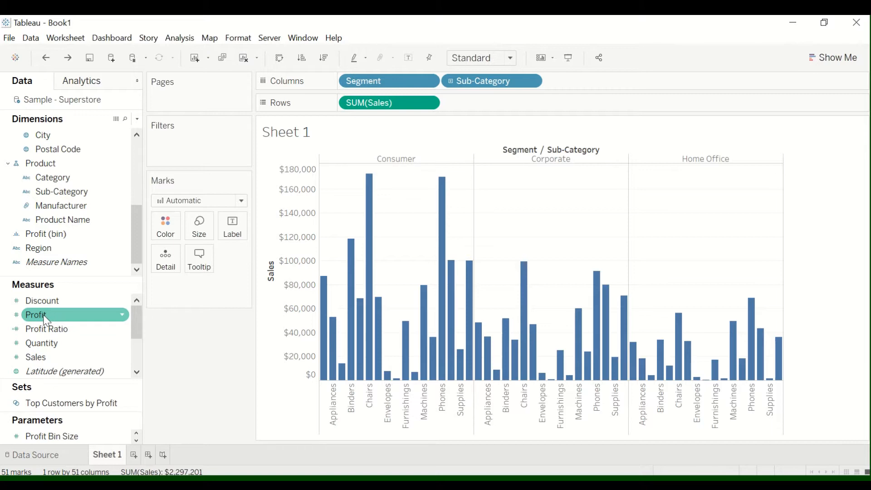
Color the sub-category sales bars by the Profit measure.
left_click_drag(42, 314, 158, 231)
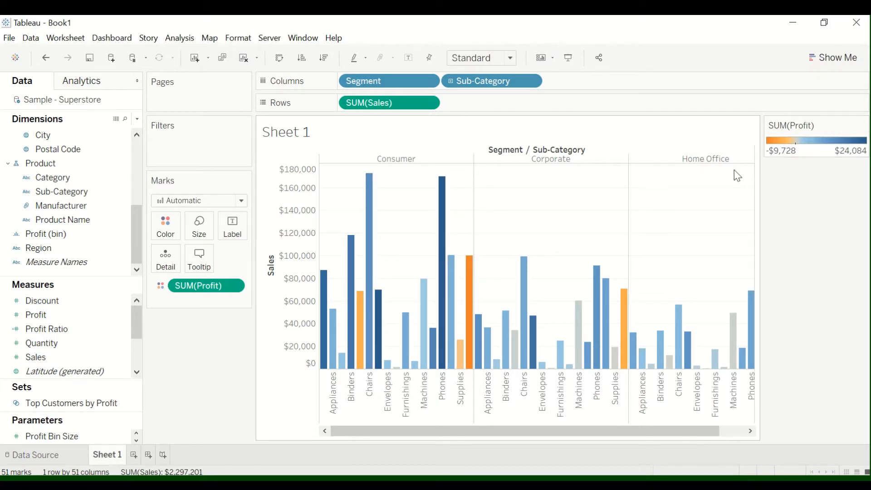
mouse_move(470, 271)
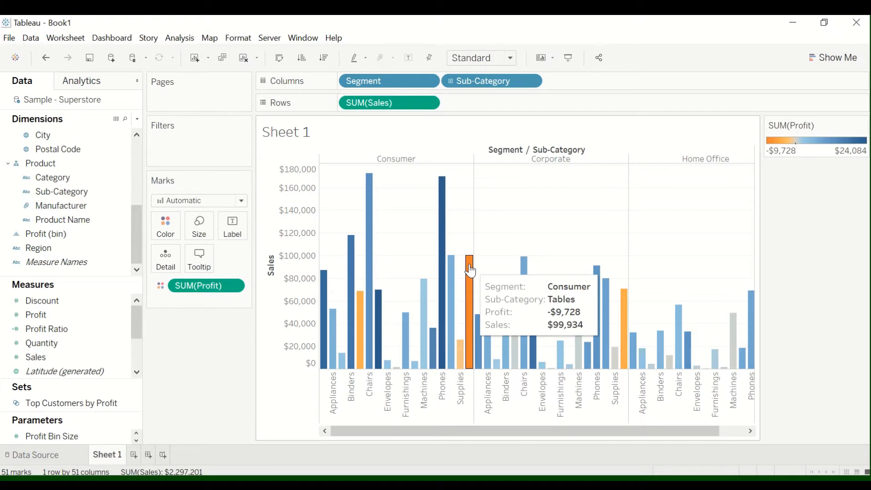
Recolor the profit-shaded bars with the Red-Green Diverging palette.
left_click(172, 231)
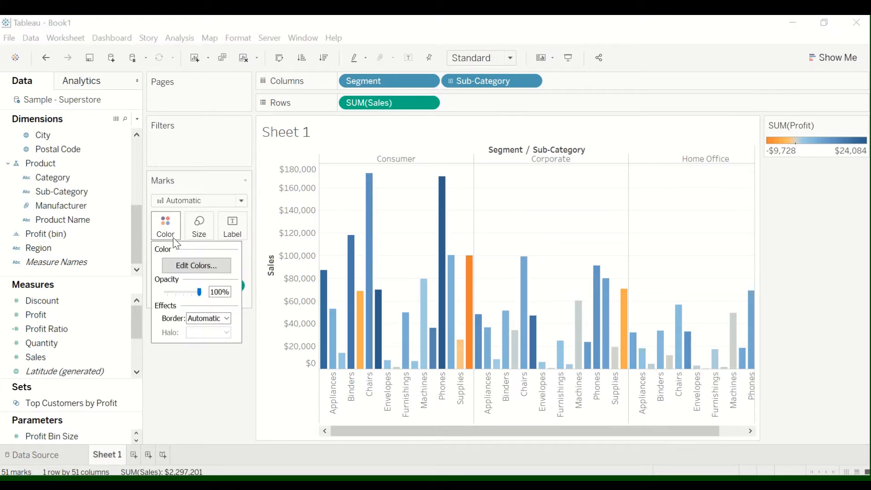
left_click(196, 267)
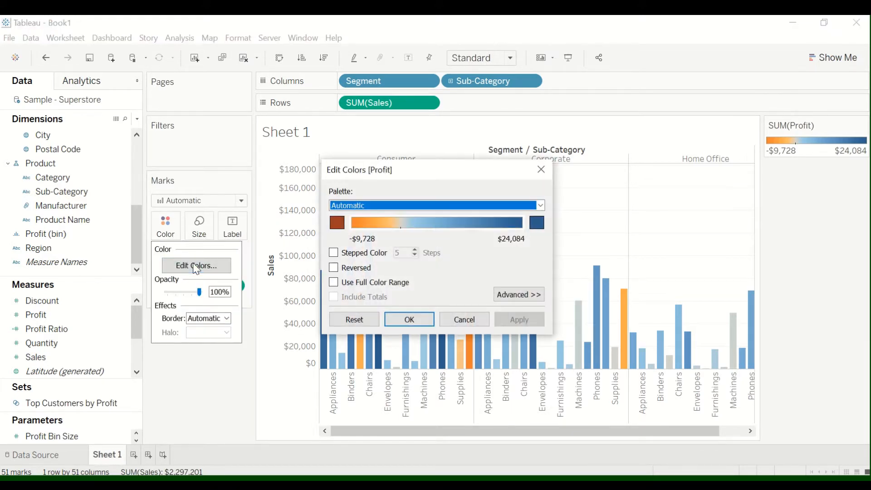
left_click(420, 211)
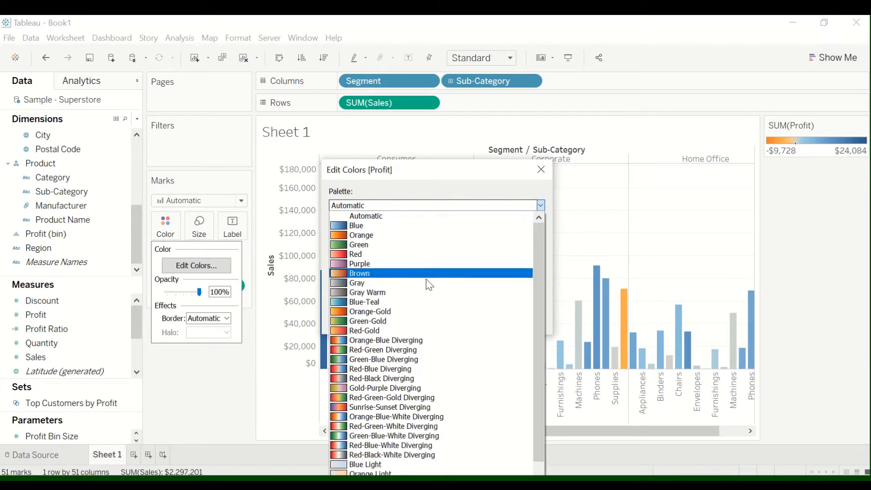
left_click(400, 351)
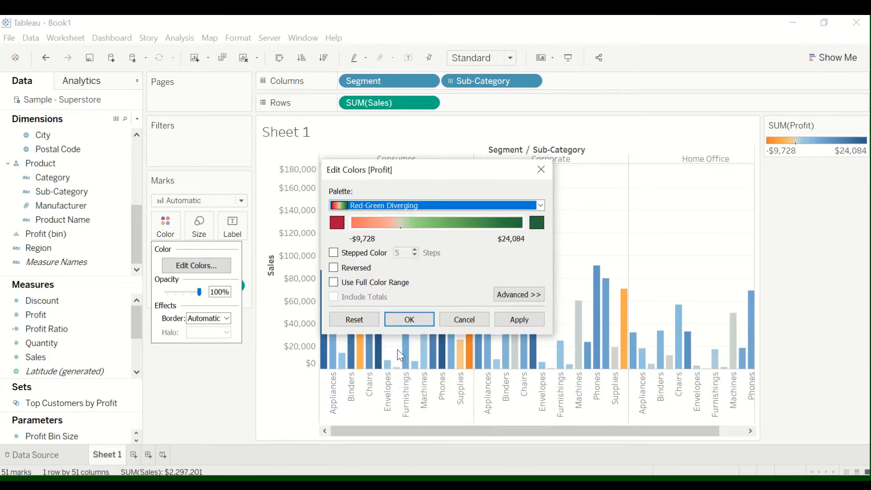
left_click(515, 319)
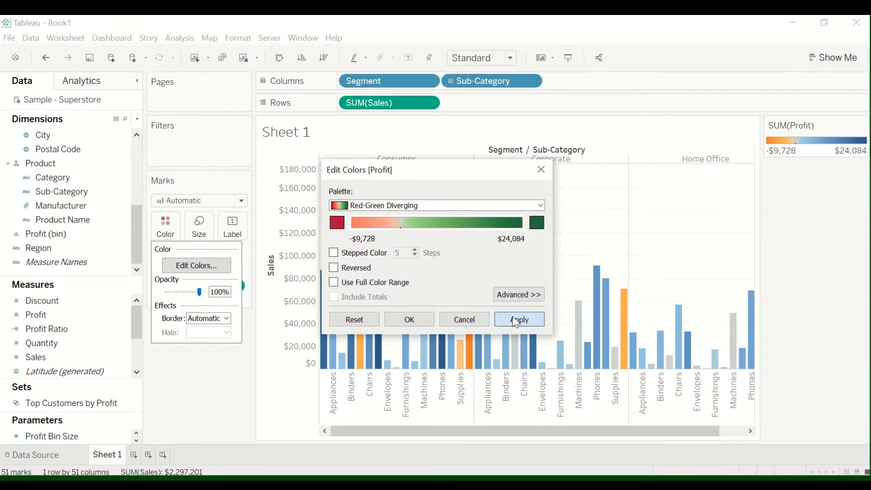
left_click(414, 319)
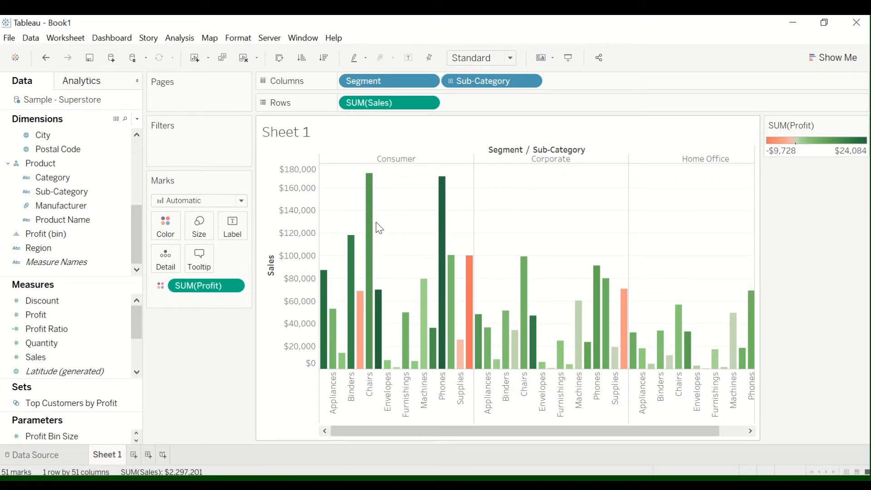
Undo the palette change and the profit coloring, and redo both.
mouse_move(367, 207)
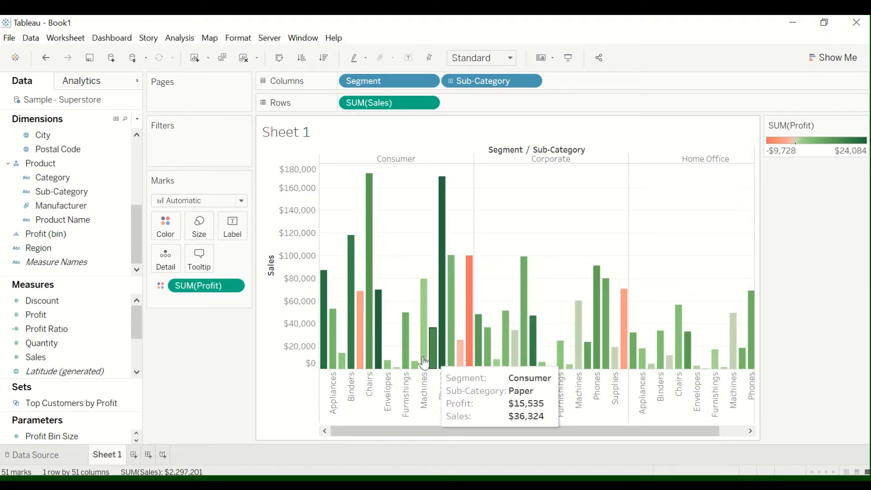
mouse_move(387, 366)
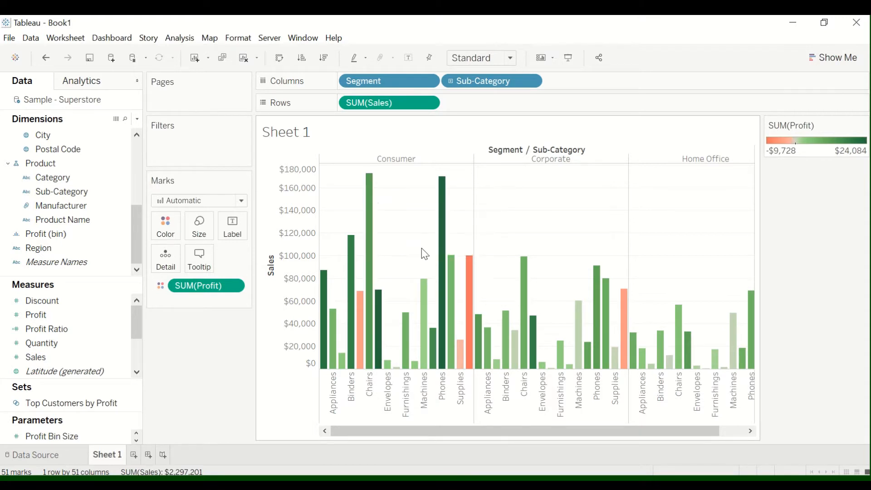
mouse_move(469, 304)
left_click(48, 64)
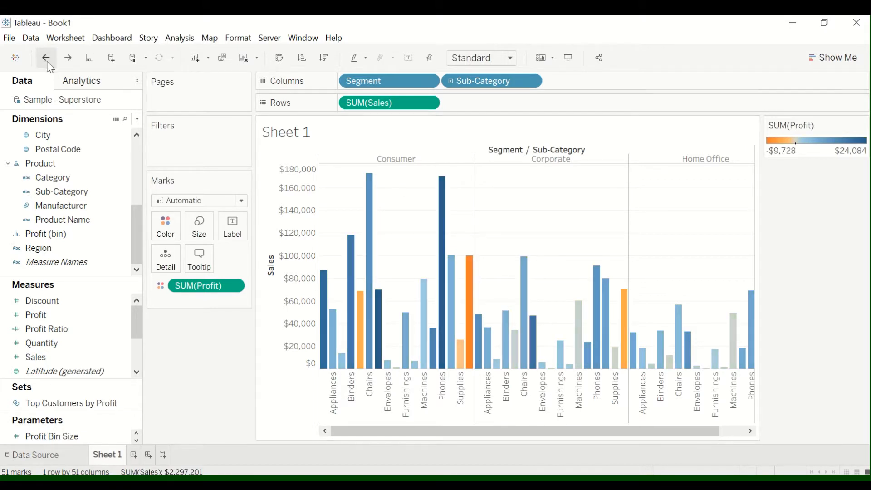
left_click(48, 64)
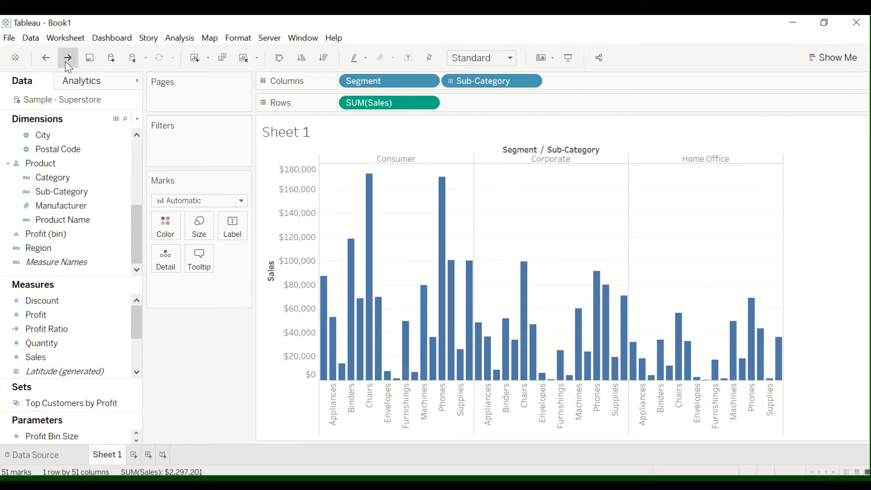
left_click(68, 64)
left_click(68, 64)
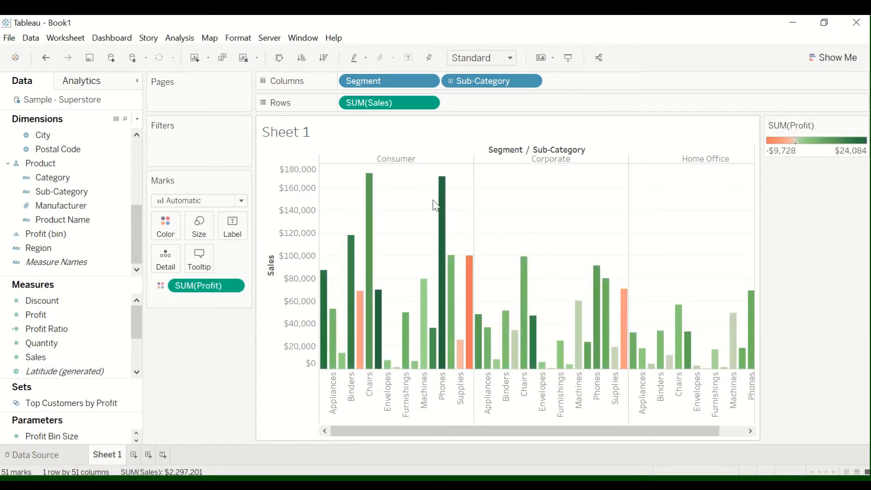
Rename Sheet 1 as Sales and Profit Bar Chart.
mouse_move(471, 268)
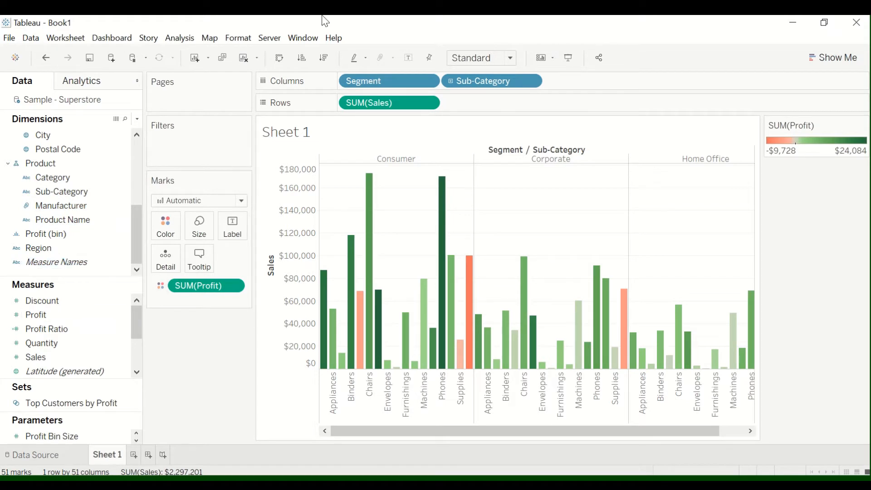
mouse_move(326, 22)
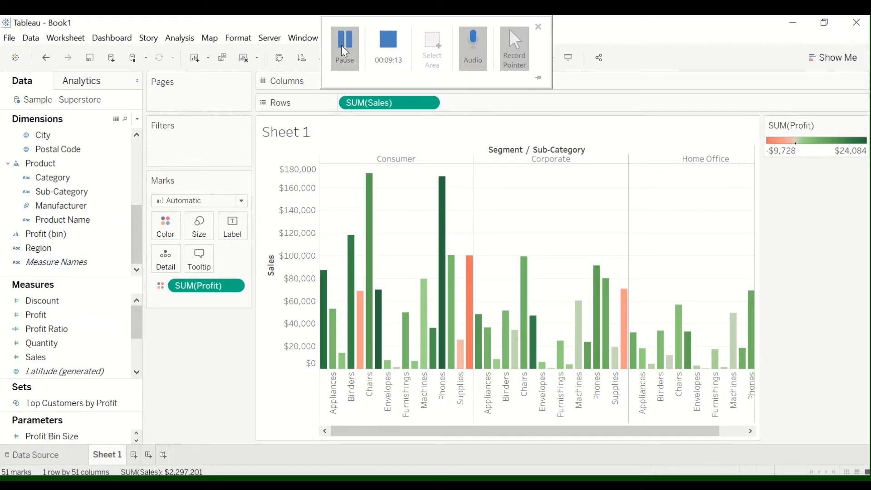
double_click(111, 454)
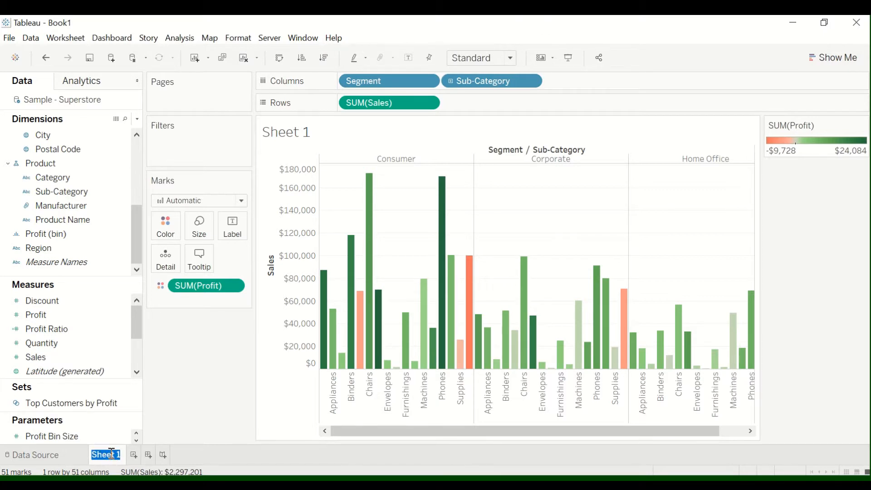
mouse_move(112, 452)
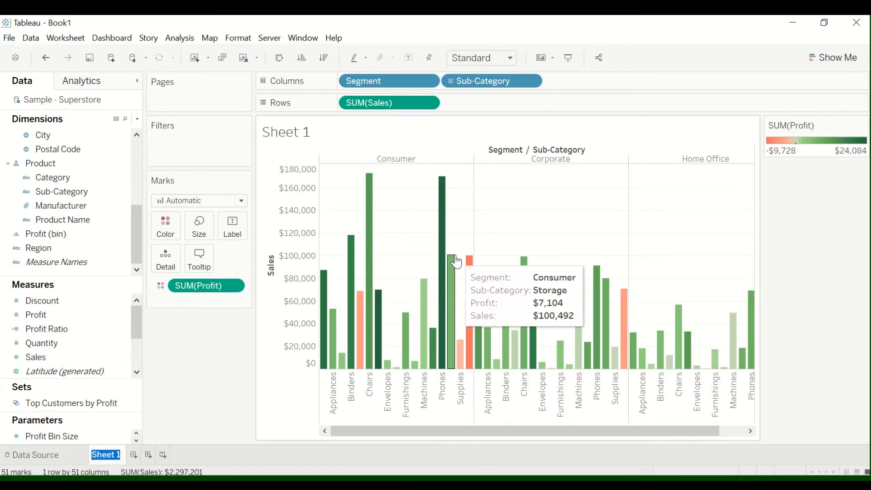
type("Sales and")
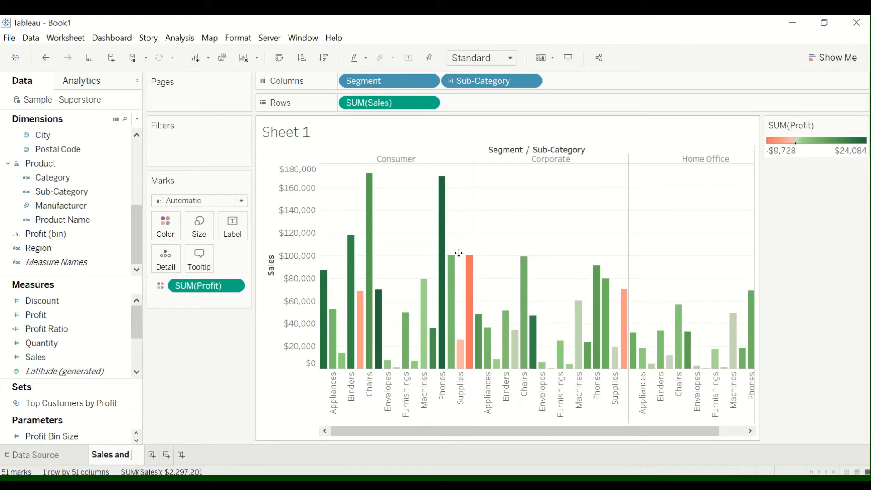
type(" Profit Ba")
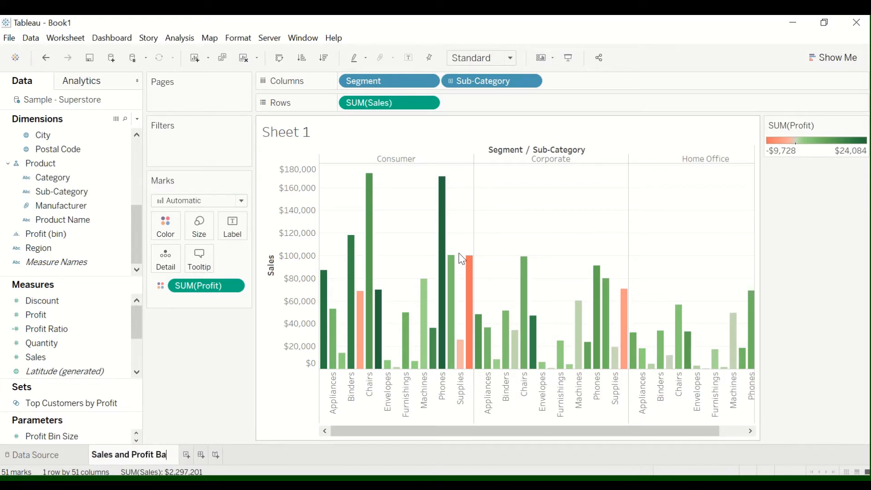
type("r Chart")
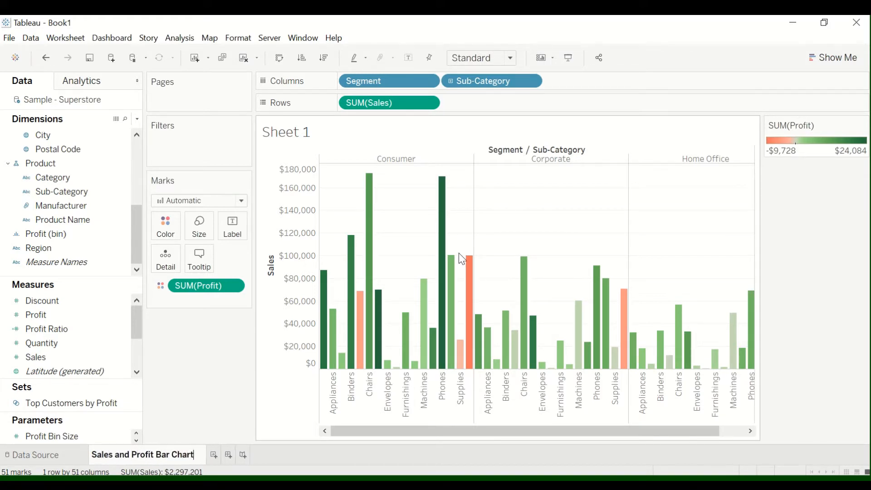
key("Return")
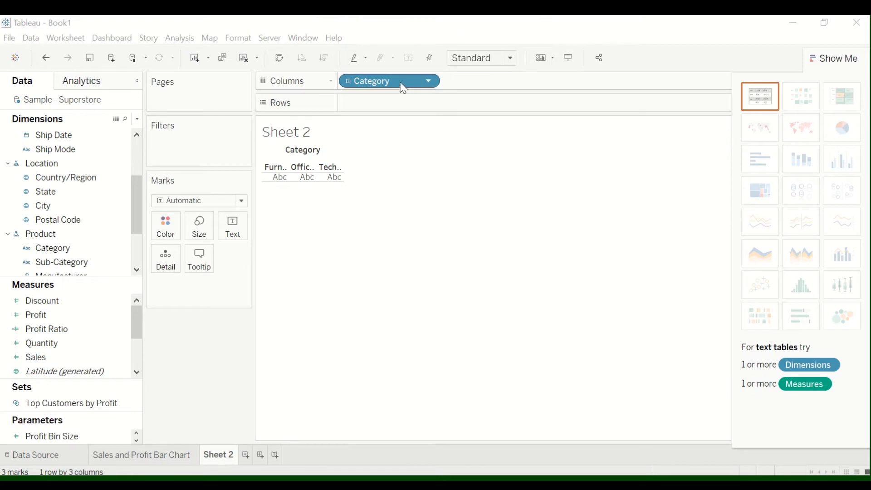
Remove Category from Columns on Sheet 2, and build a bar chart of Sales by Category.
left_click_drag(394, 83, 105, 187)
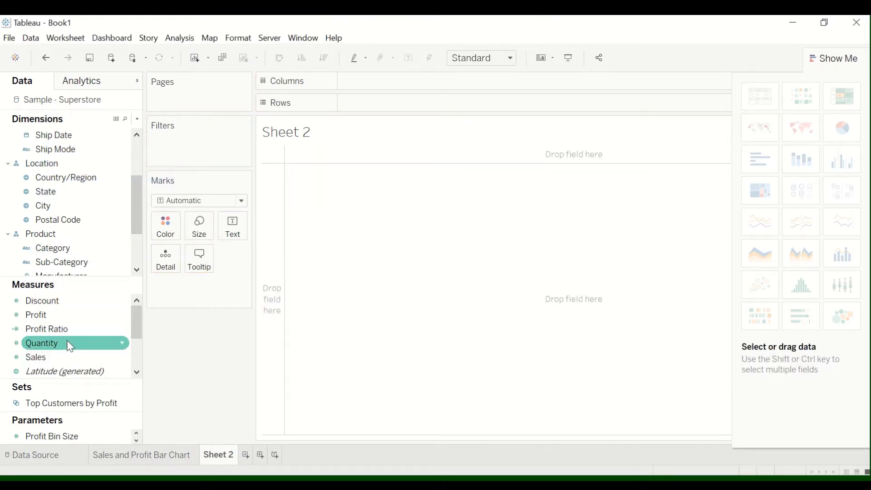
double_click(46, 357)
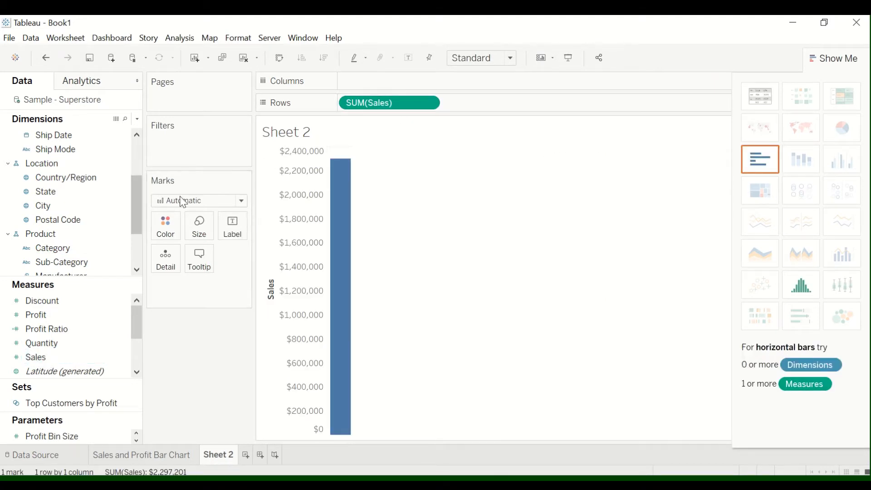
double_click(47, 250)
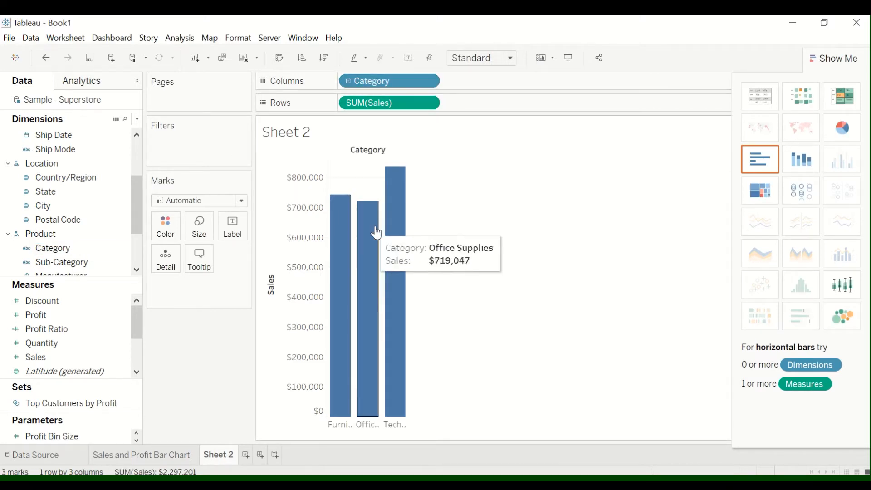
Try drilling Category down to Sub-Category in the Sheet 2 bar chart, and undo the drill-down.
left_click(348, 84)
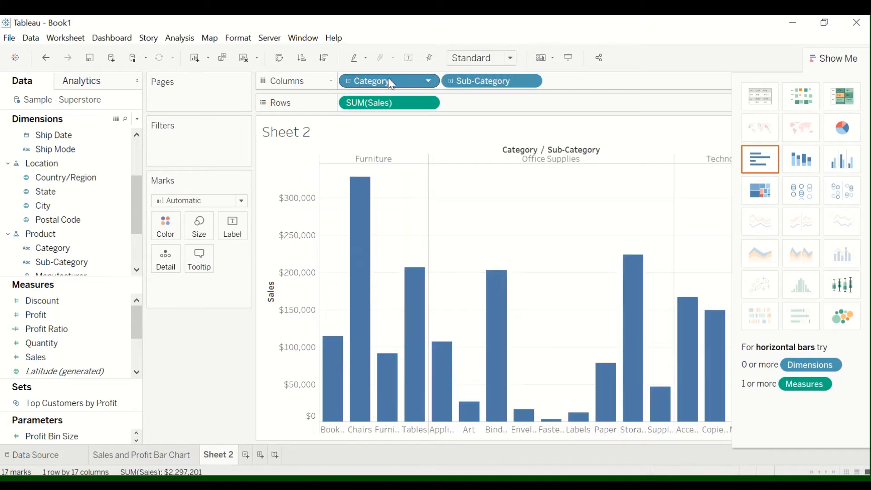
key("ctrl+z")
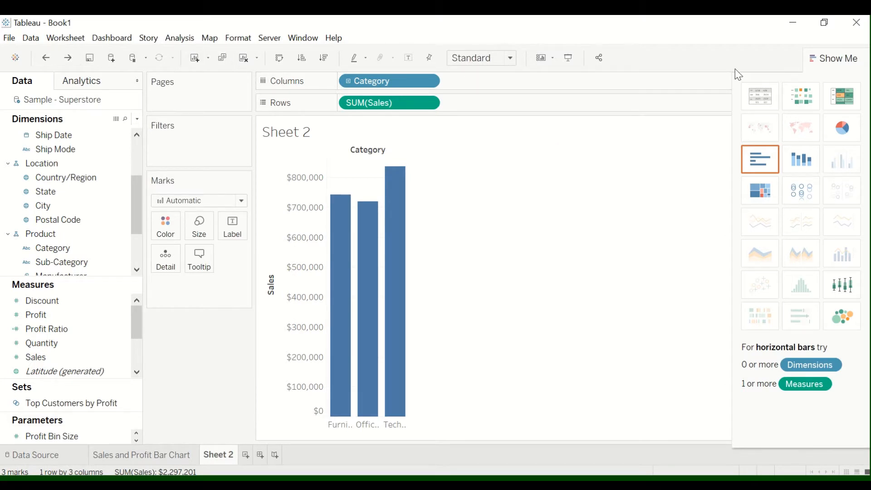
Convert the Sheet 2 bar chart into a highlight table with Show Me, and hide the chart suggestions.
left_click(832, 59)
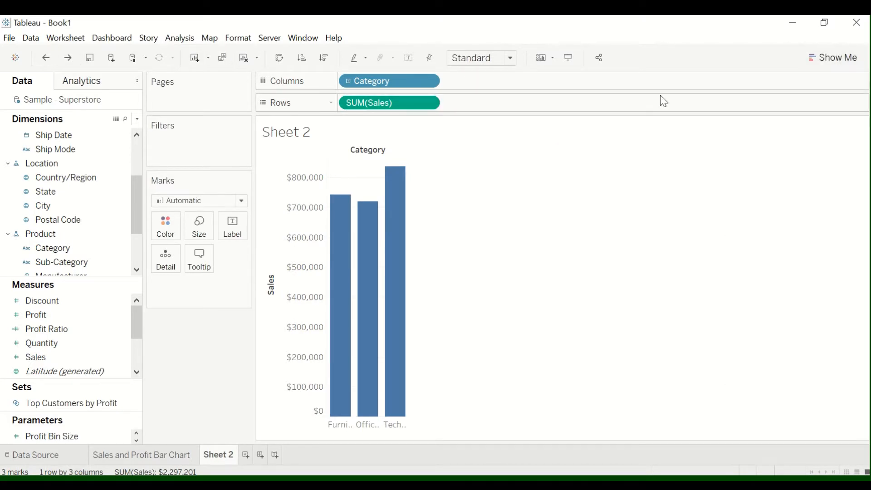
left_click(821, 57)
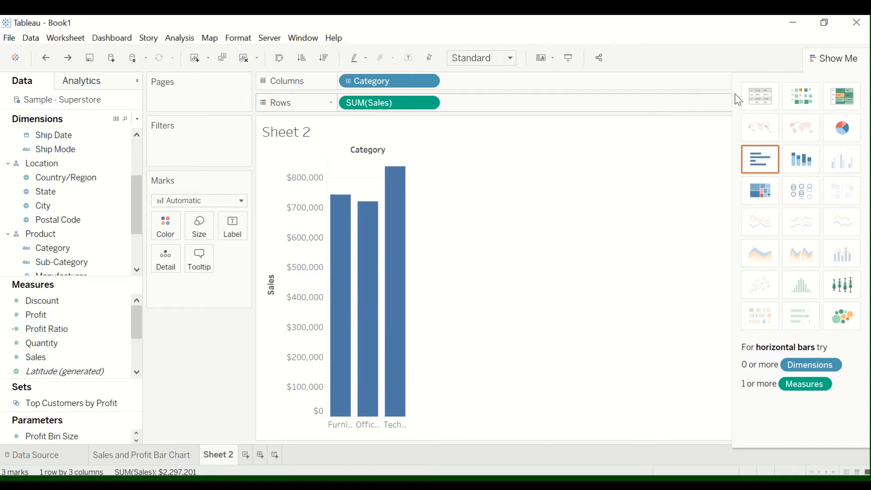
left_click(841, 57)
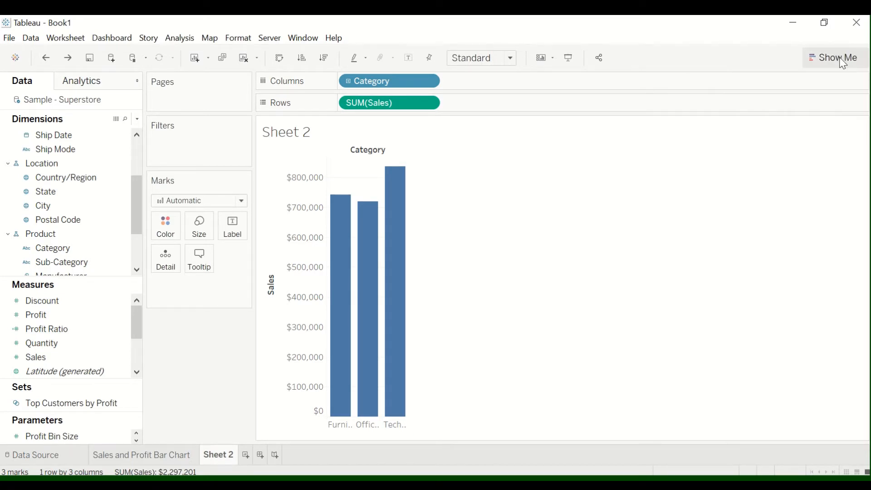
left_click(841, 57)
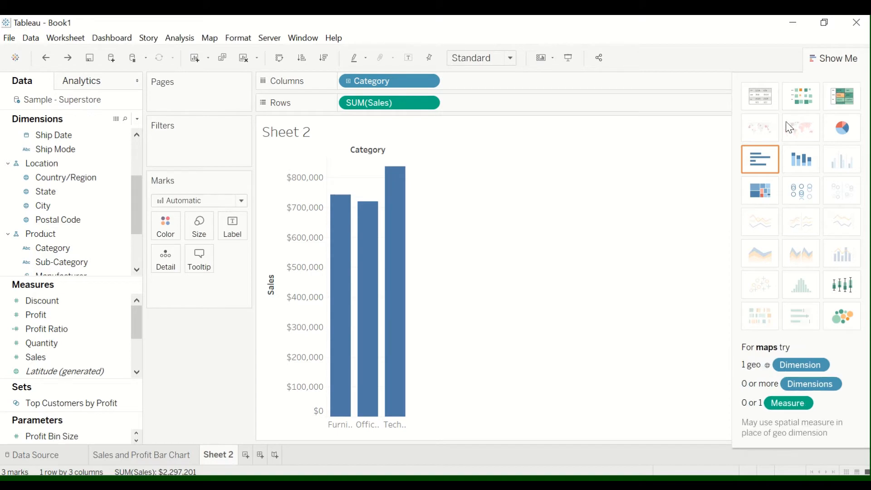
left_click(855, 101)
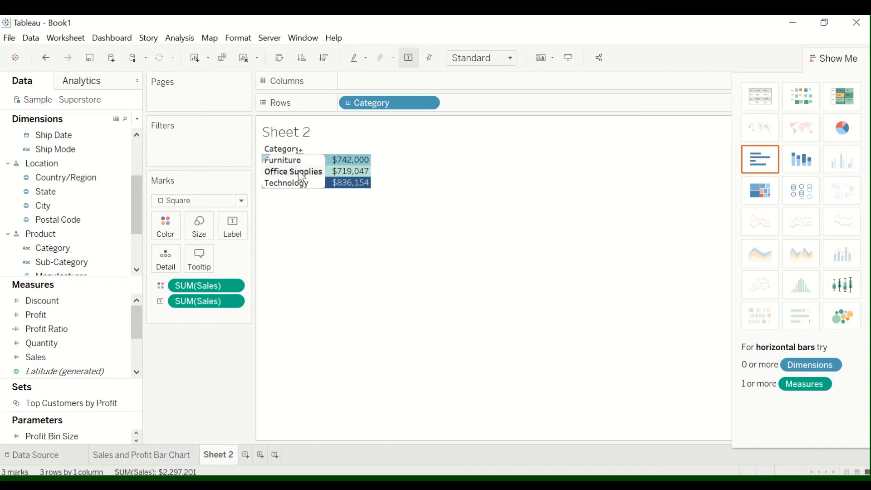
mouse_move(355, 161)
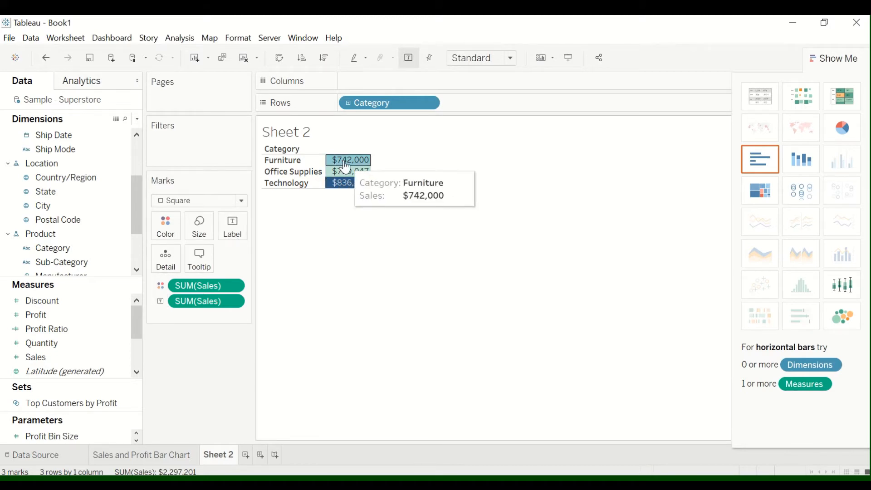
left_click(835, 58)
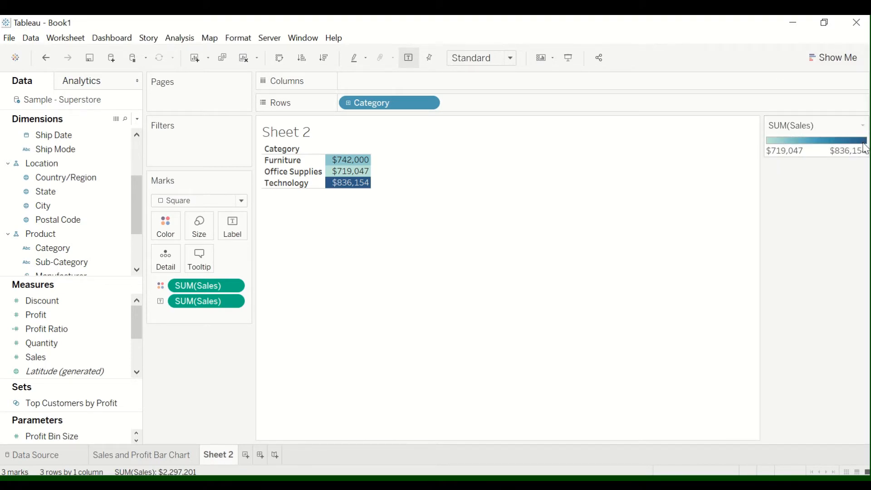
Drill the highlight table down to Sub-Category, and try the Manufacturer level before undoing that last drill-down.
mouse_move(352, 192)
left_click(349, 103)
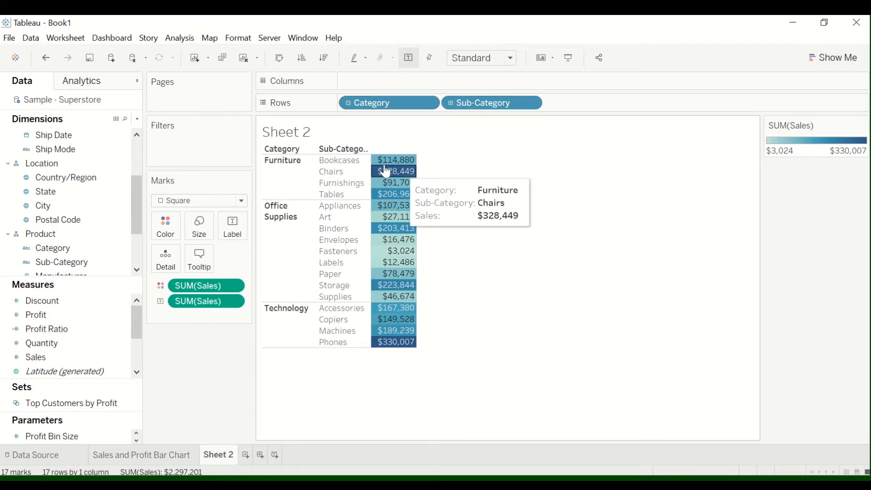
left_click(451, 103)
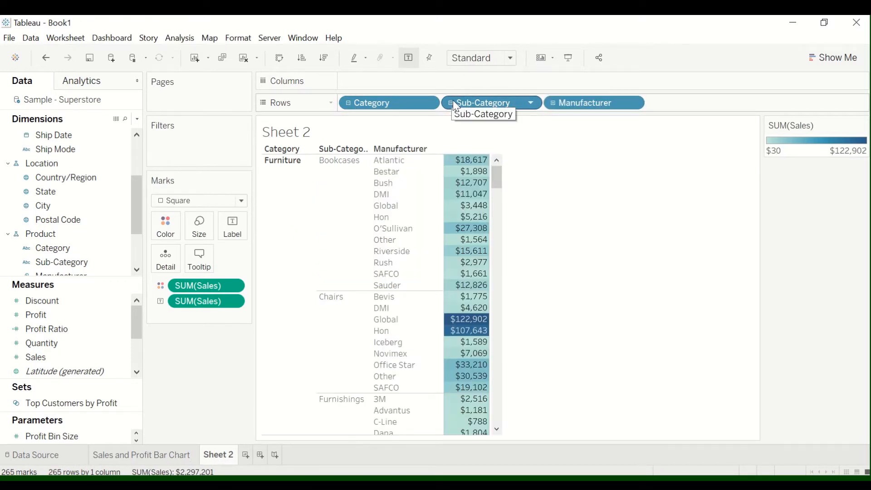
key("ctrl+z")
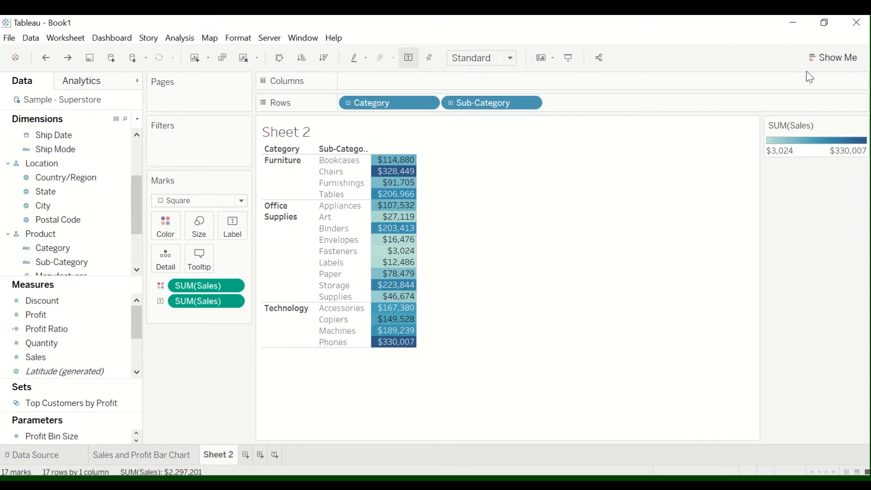
Convert the Sheet 2 highlight table into packed bubbles with Show Me, hide the chart suggestions, and inspect the bubbles' sales details.
left_click(816, 63)
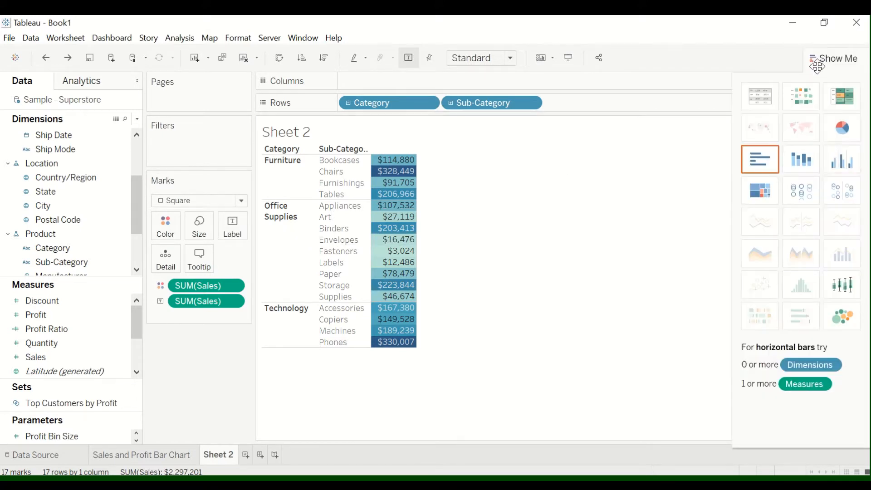
left_click(847, 320)
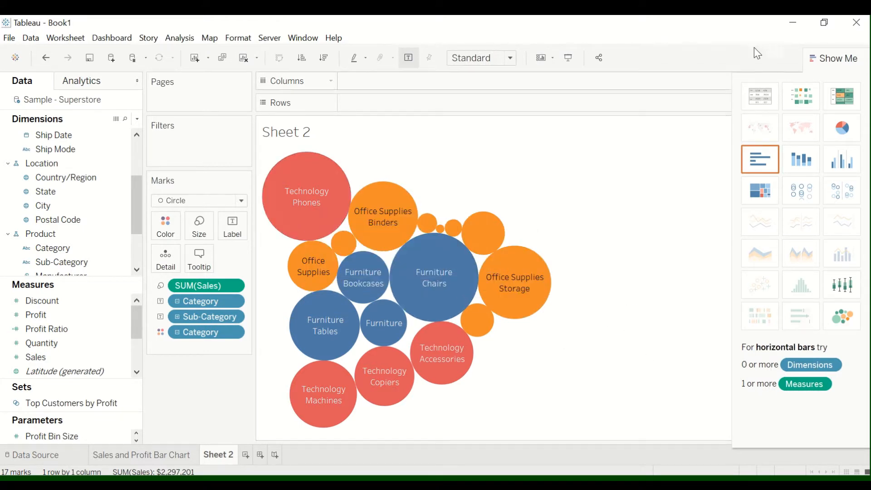
left_click(834, 58)
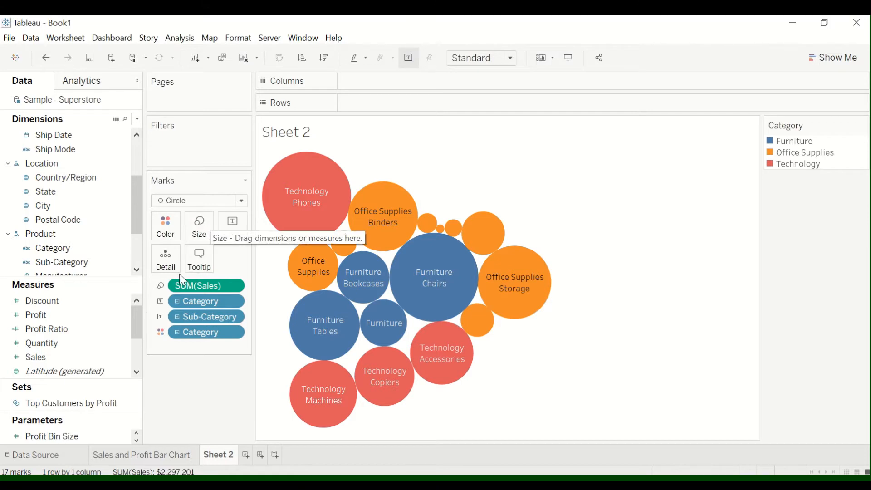
mouse_move(295, 195)
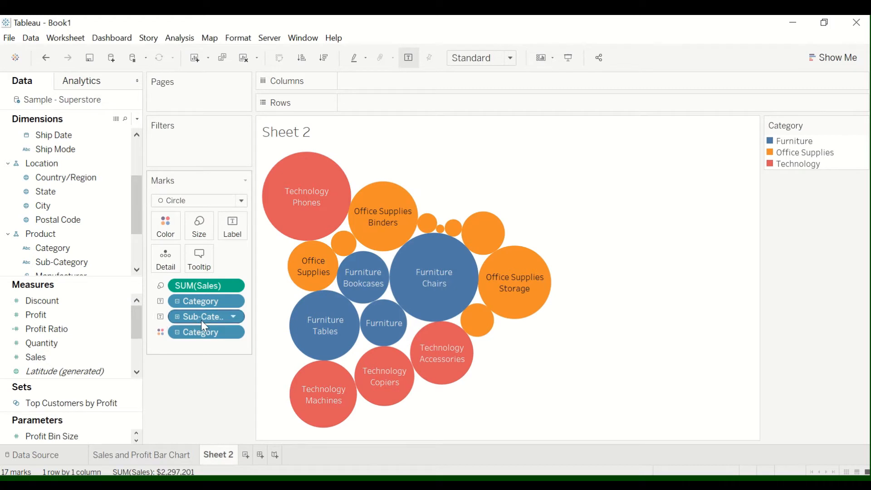
mouse_move(400, 220)
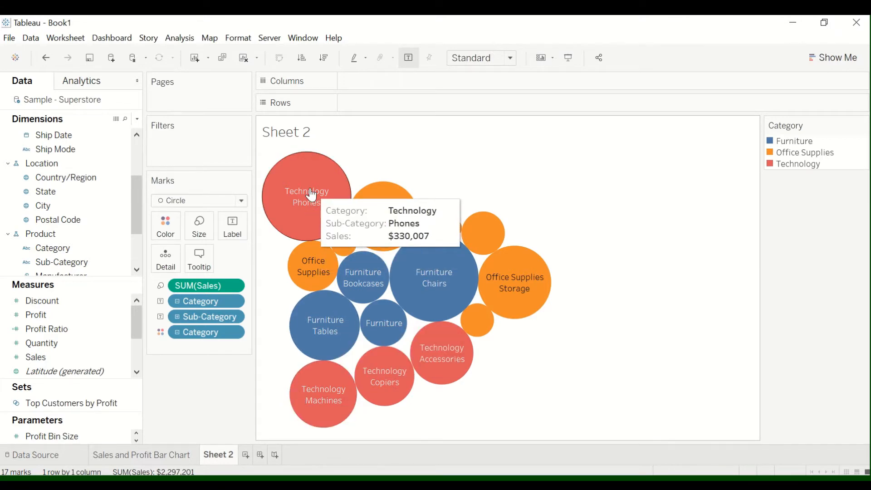
mouse_move(323, 320)
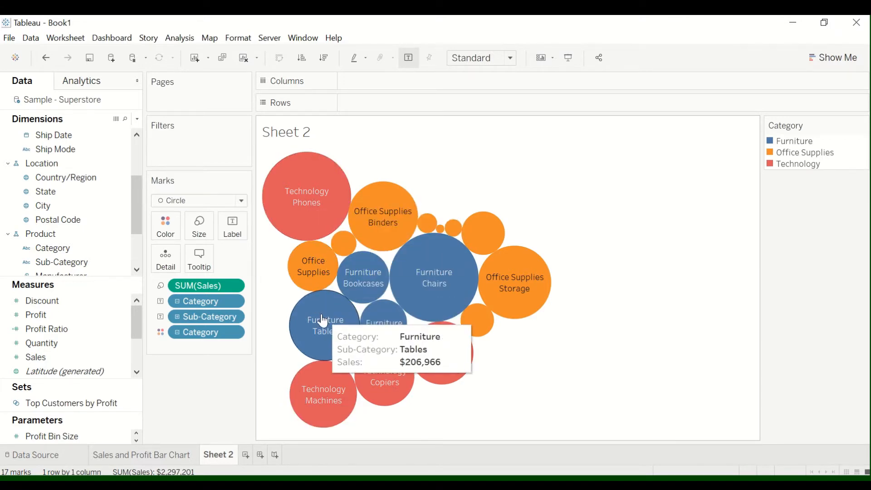
mouse_move(311, 277)
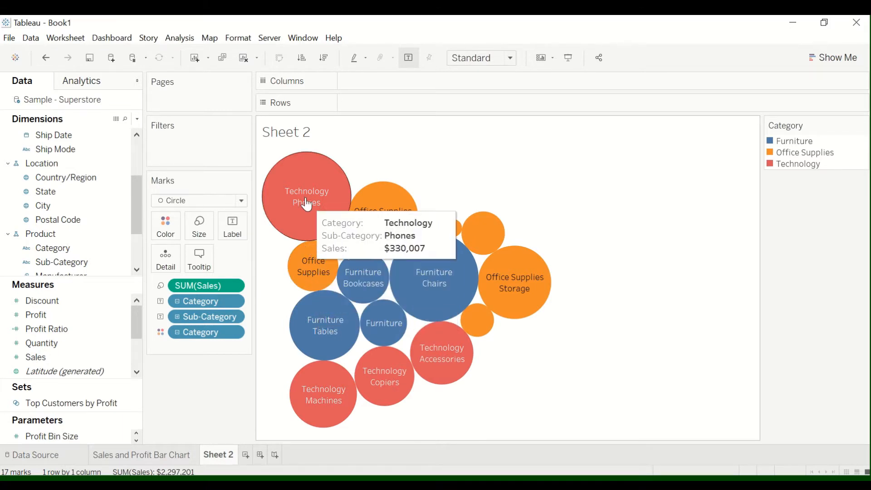
mouse_move(350, 294)
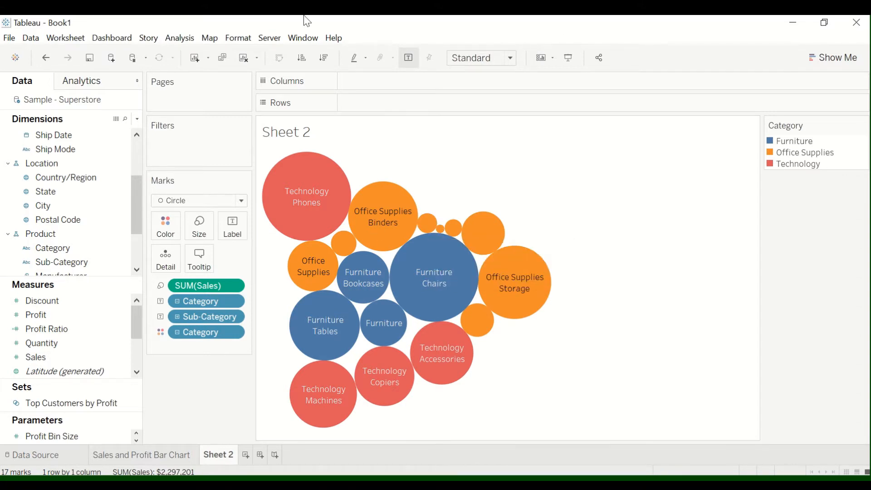
Convert Sheet 2 into a treemap with Show Me, and hide the chart suggestions.
key("ctrl+1")
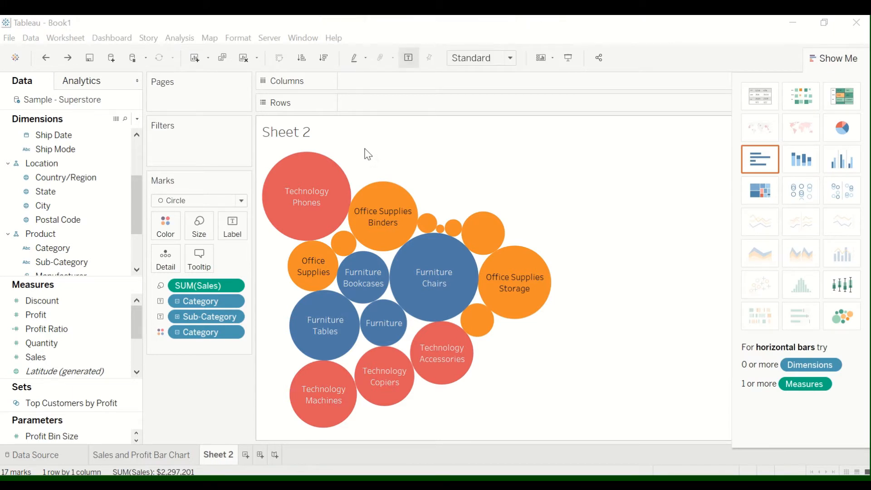
left_click(833, 57)
left_click(833, 56)
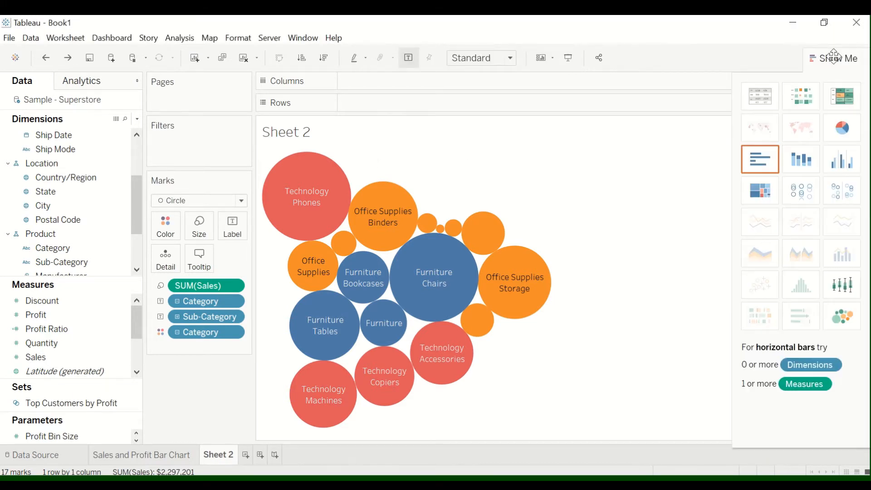
left_click(761, 196)
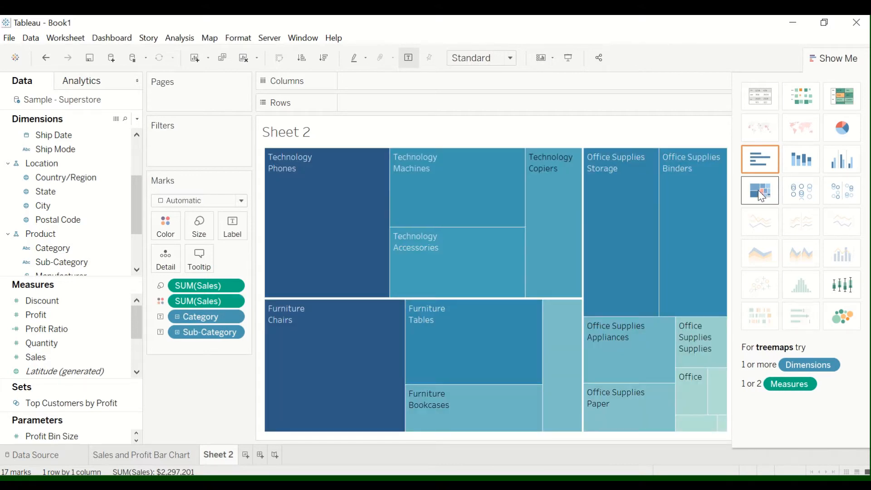
left_click(817, 59)
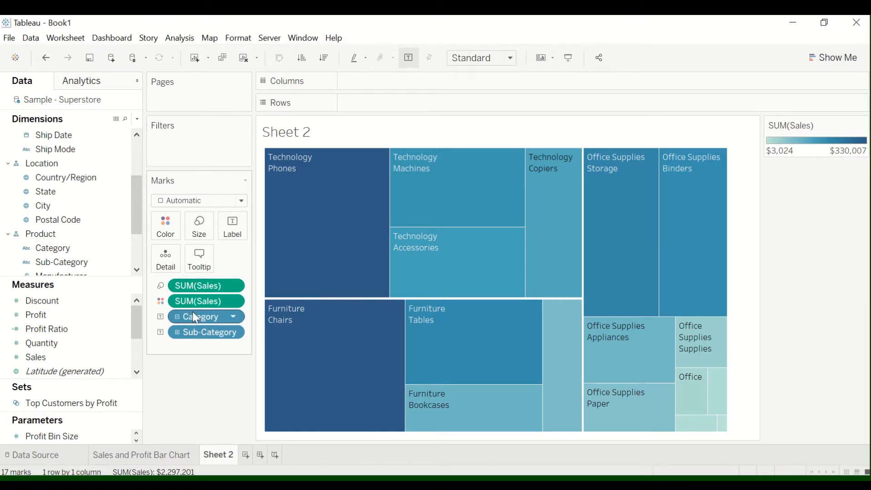
Try adding a hand-written <Sales> line below Sub-Category in the treemap's label text, and apply it.
mouse_move(278, 194)
left_click(233, 230)
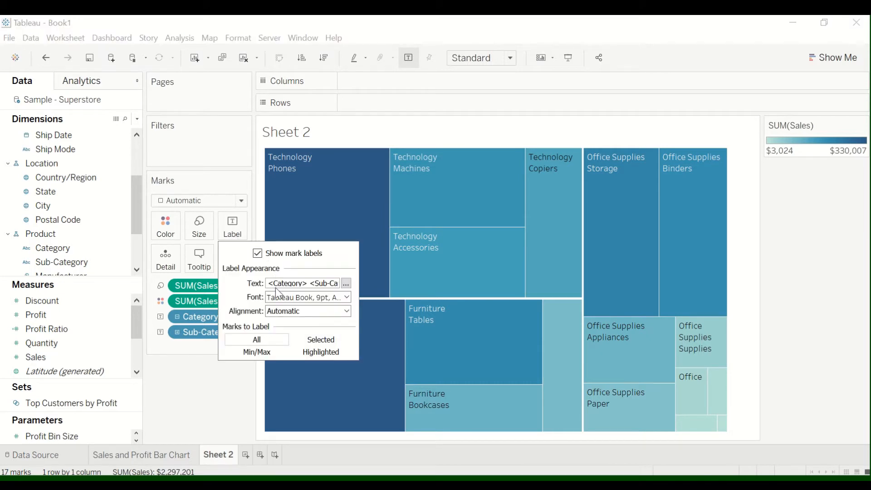
left_click(237, 232)
left_click(239, 233)
left_click(346, 284)
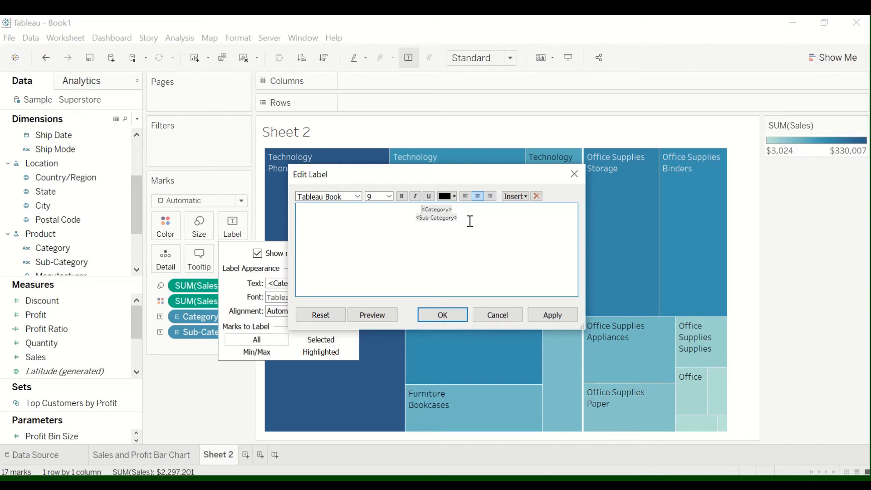
key("Return")
type("<Sales>")
left_click(553, 316)
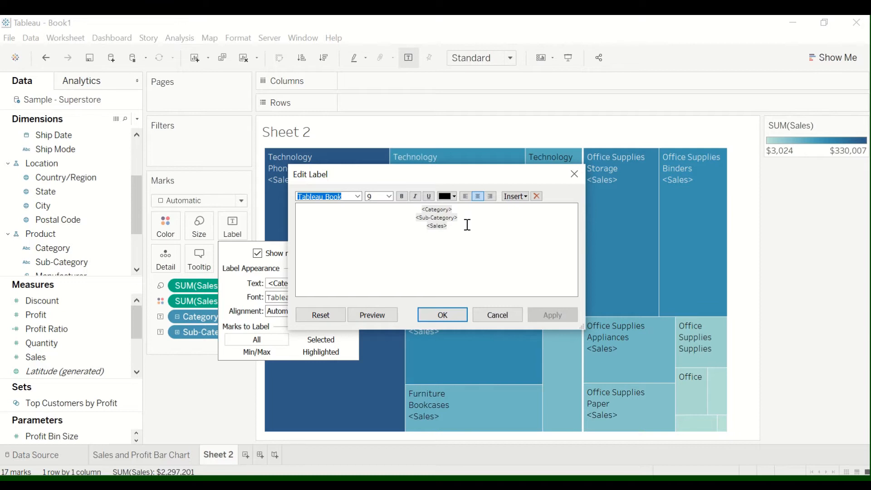
Try removing the <Sales> line from the treemap's label text, and cancel the label edit.
mouse_move(436, 27)
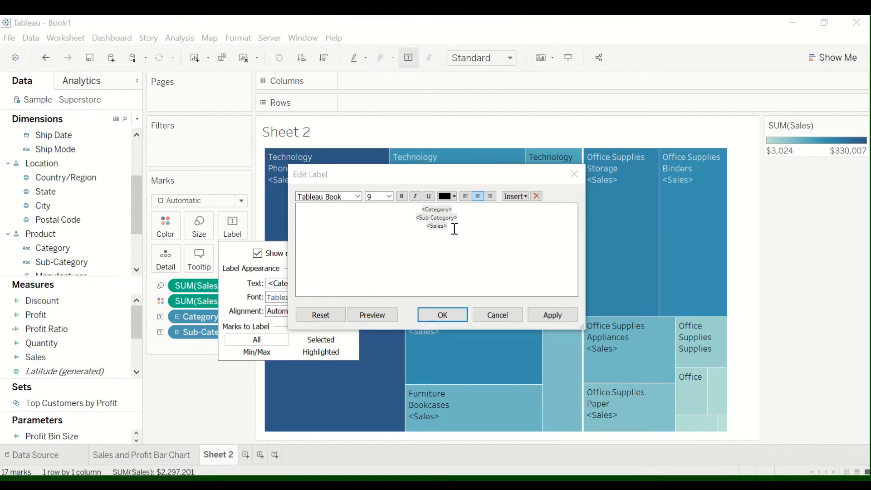
left_click_drag(451, 227, 422, 227)
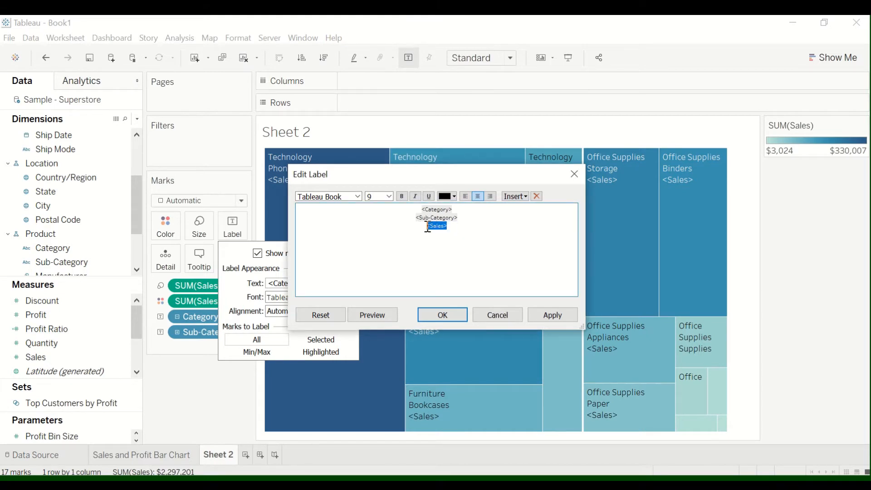
key("Delete")
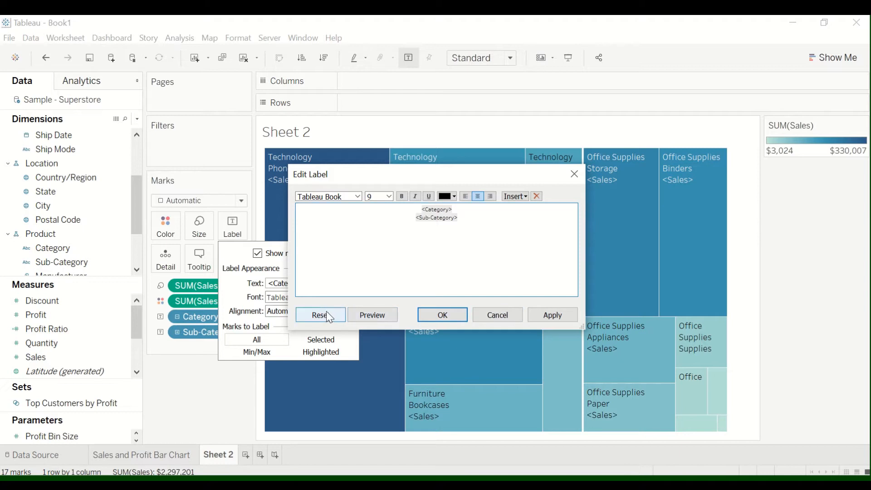
left_click(499, 313)
Add the Sales measure to the treemap labels, and delete the hand-written <Sales> line from the label text.
mouse_move(272, 274)
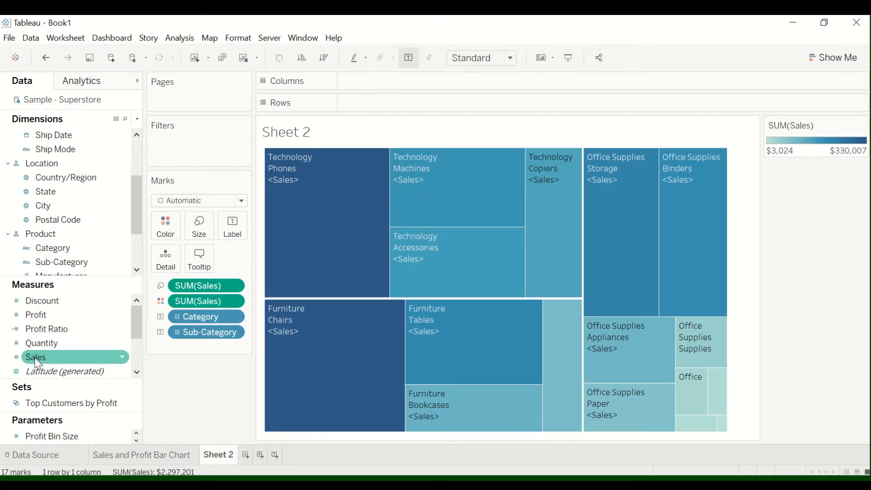
left_click_drag(37, 357, 228, 239)
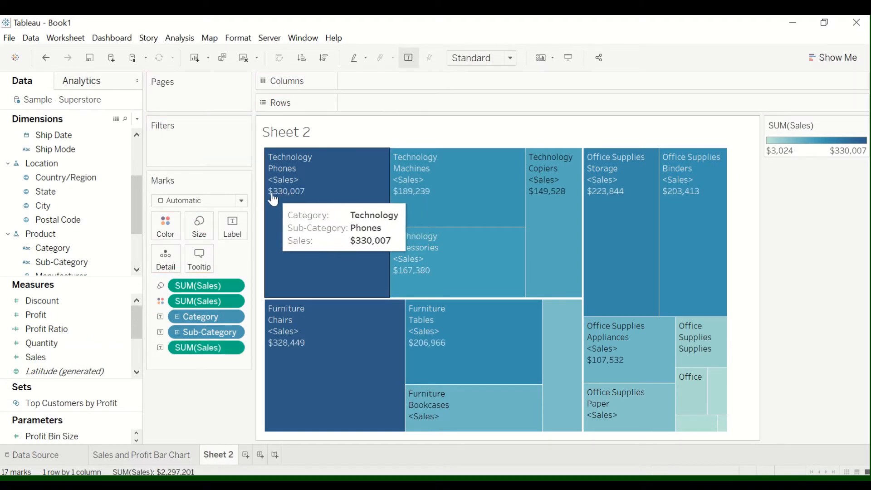
left_click(230, 225)
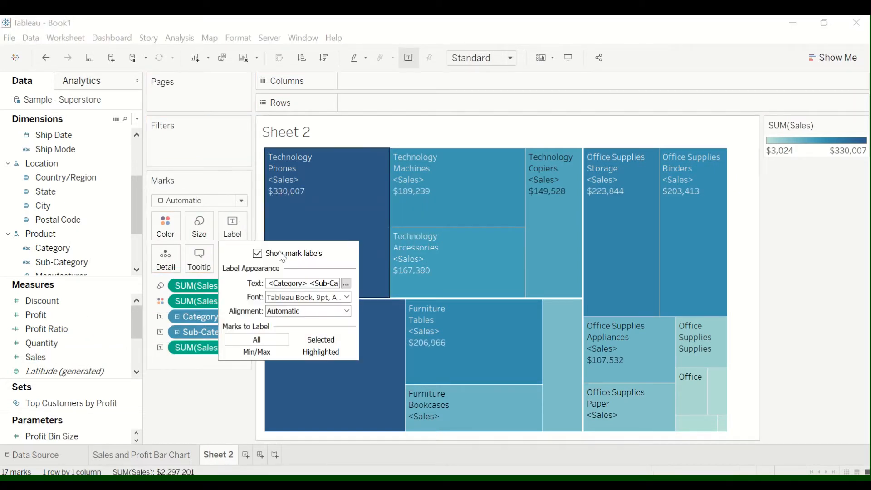
left_click(346, 283)
double_click(436, 225)
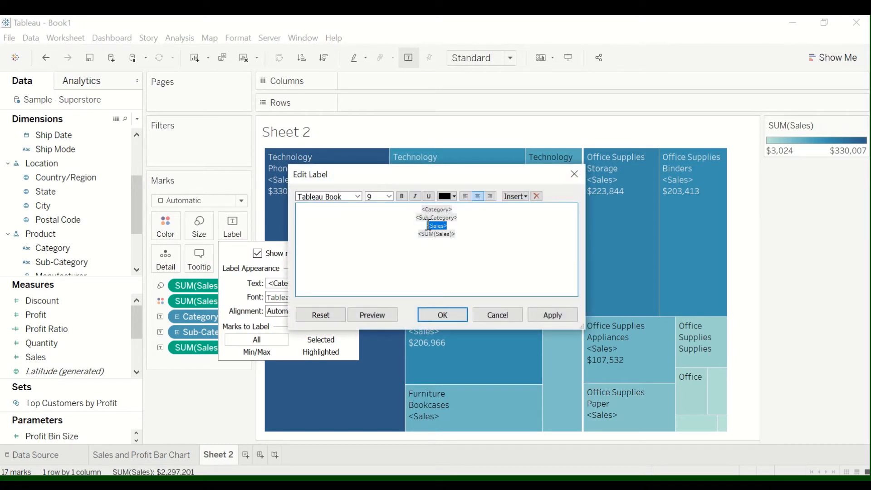
key("Delete")
key("Delete")
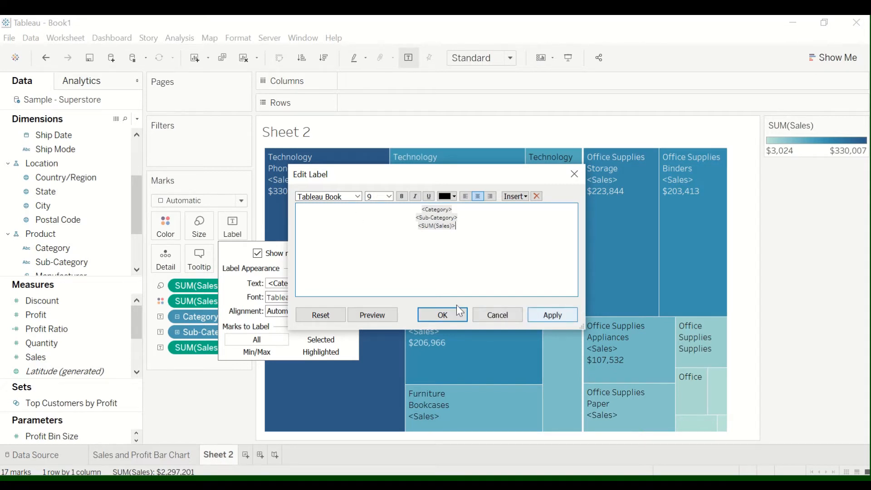
left_click(451, 321)
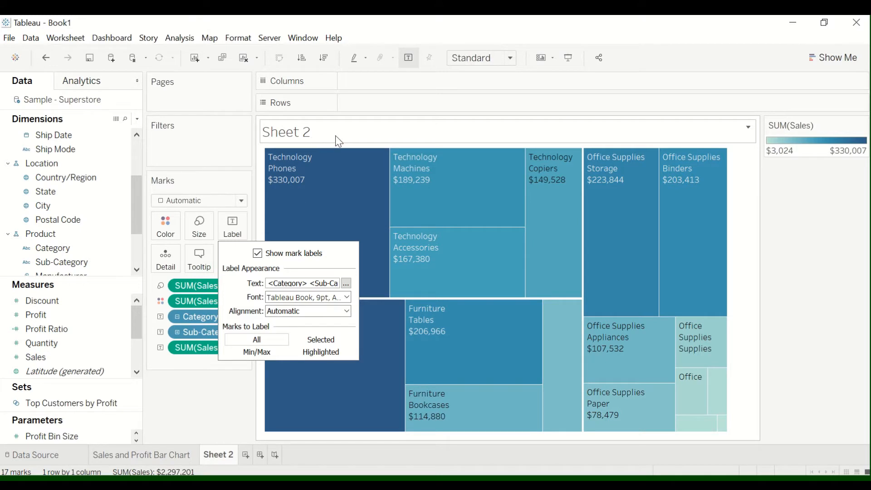
left_click(836, 234)
mouse_move(288, 186)
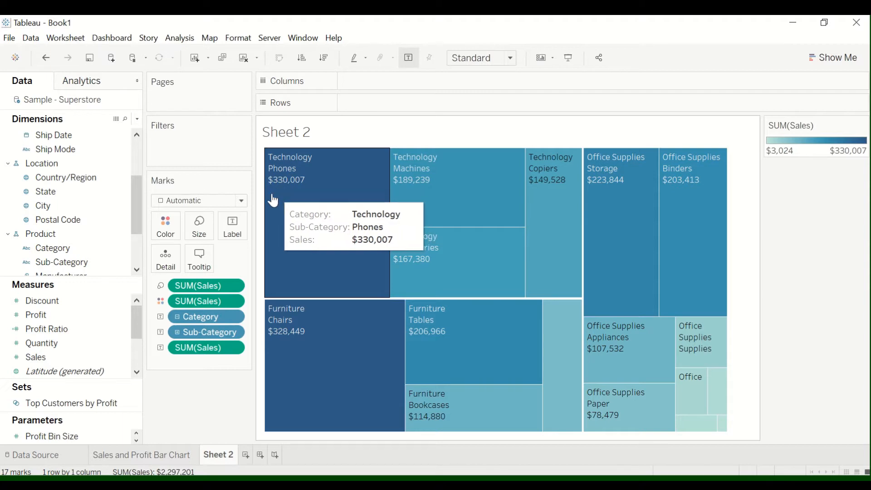
left_click(238, 225)
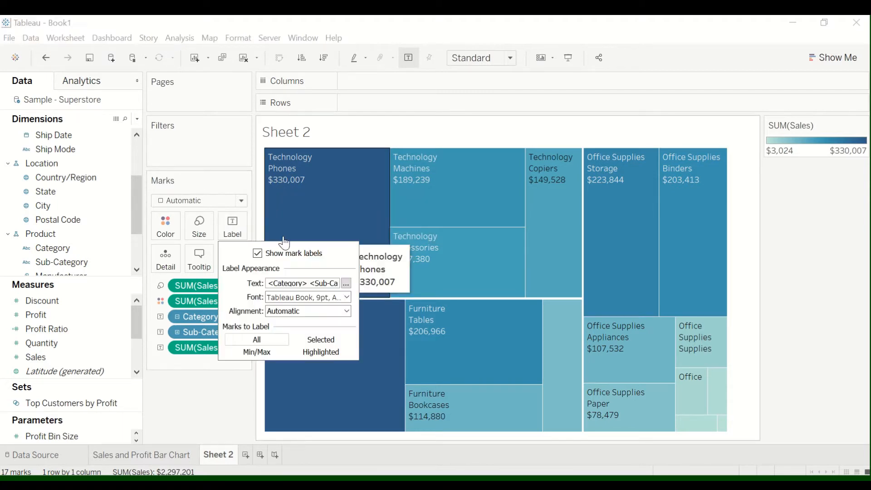
left_click(347, 283)
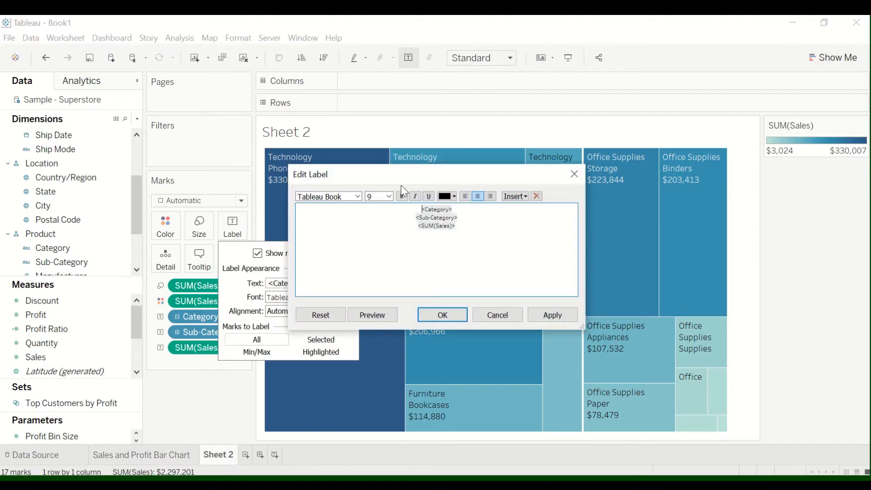
left_click_drag(401, 185, 430, 207)
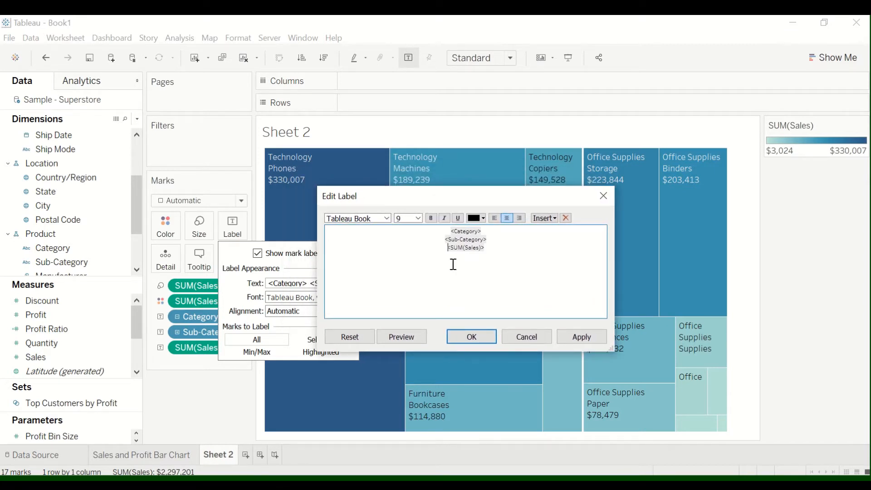
left_click(603, 196)
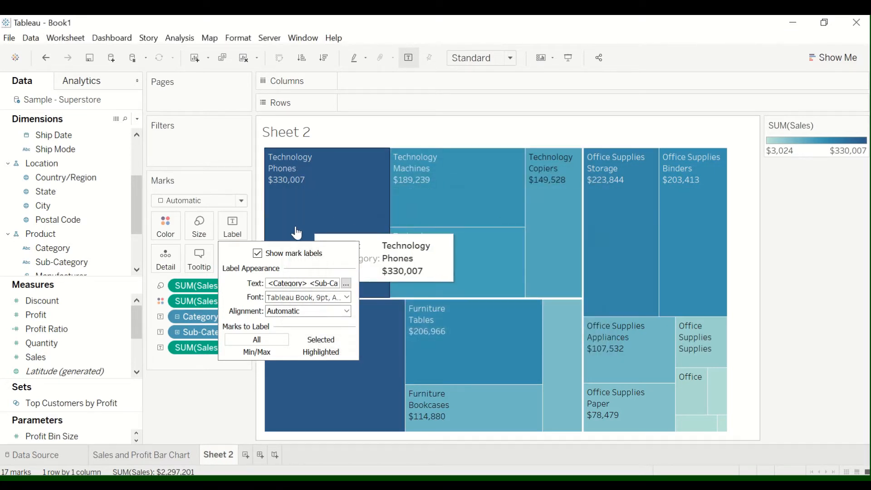
Insert the prefix "Sales:" before SUM(Sales) in the treemap's label text, and apply the edit.
left_click(222, 237)
left_click(235, 236)
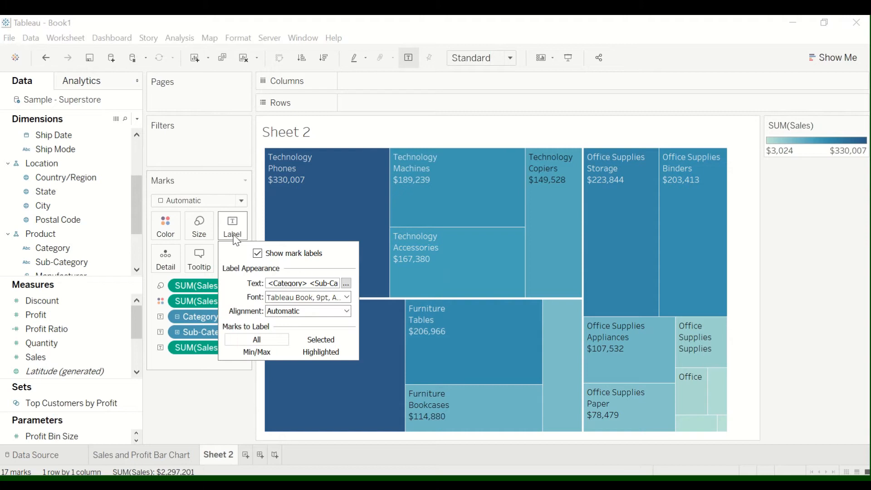
left_click(346, 283)
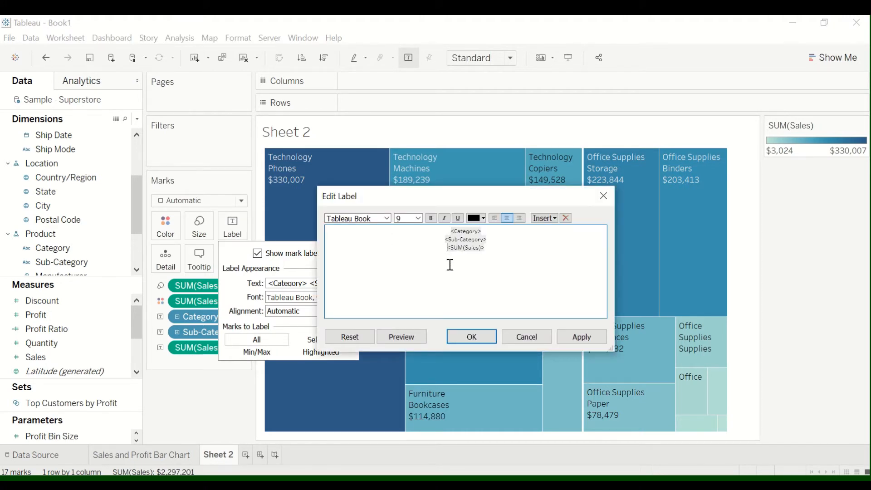
type("Sales:")
left_click(581, 339)
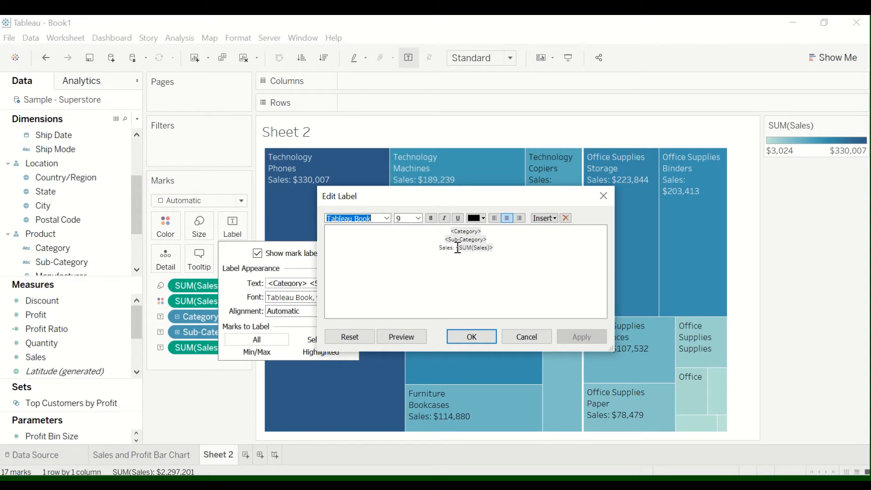
left_click(472, 336)
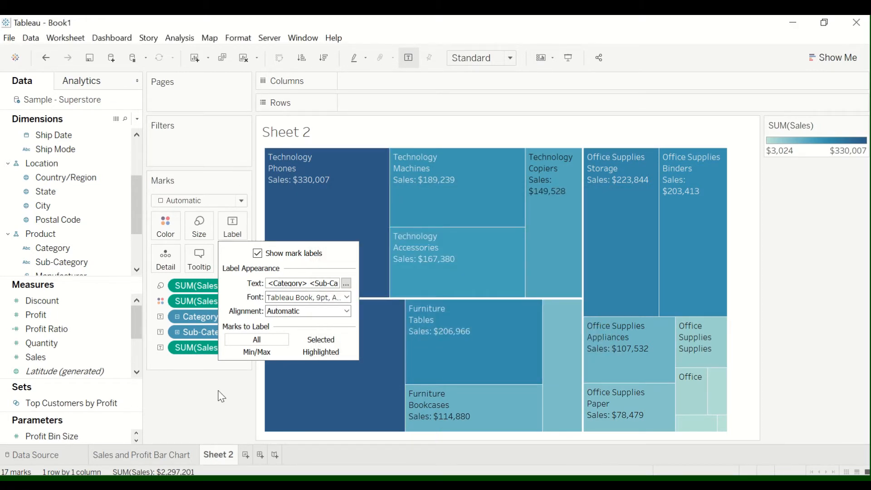
left_click(181, 362)
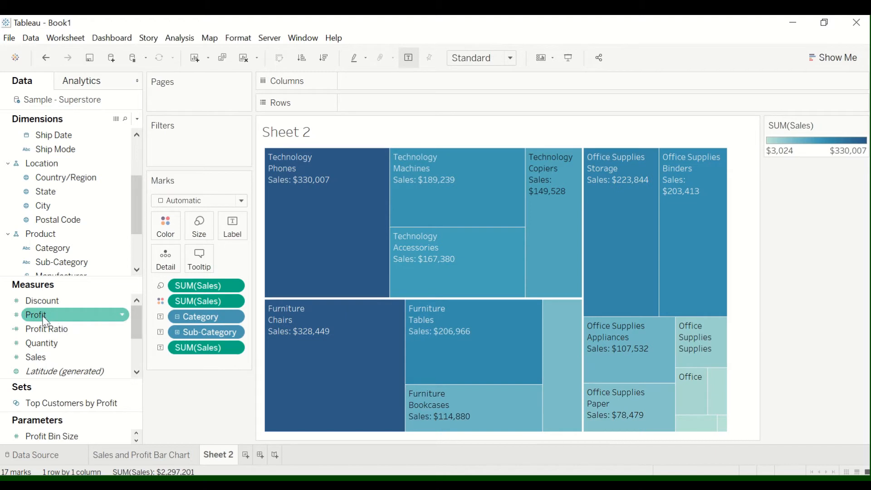
Add the Profit measure to the treemap labels.
left_click_drag(45, 321, 228, 236)
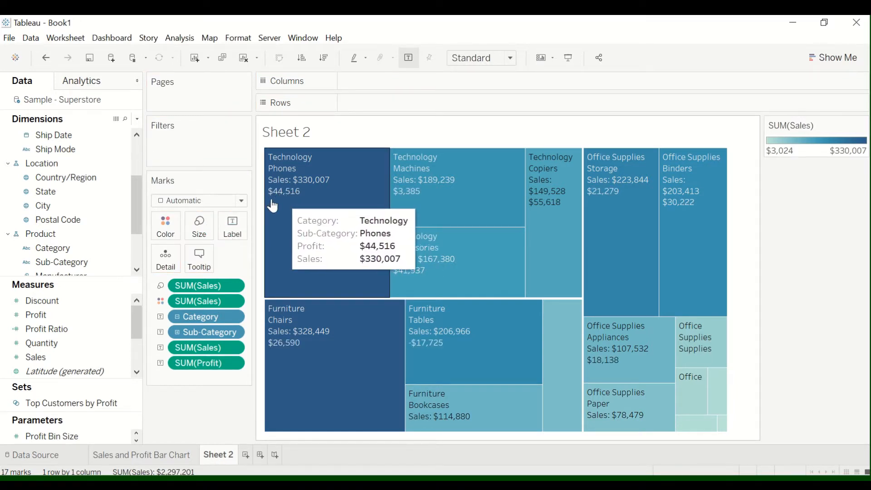
Insert the prefix "Profit:" before SUM(Profit) in the treemap's label text, and apply the edit.
left_click(232, 238)
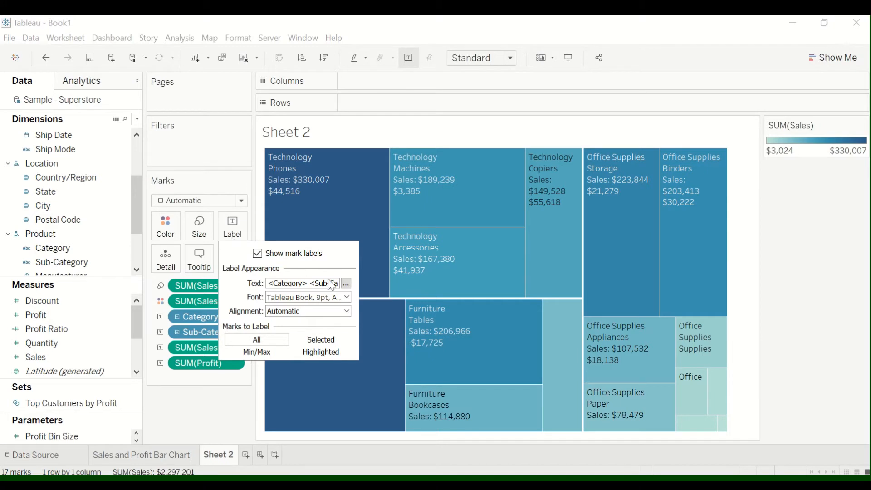
left_click(347, 283)
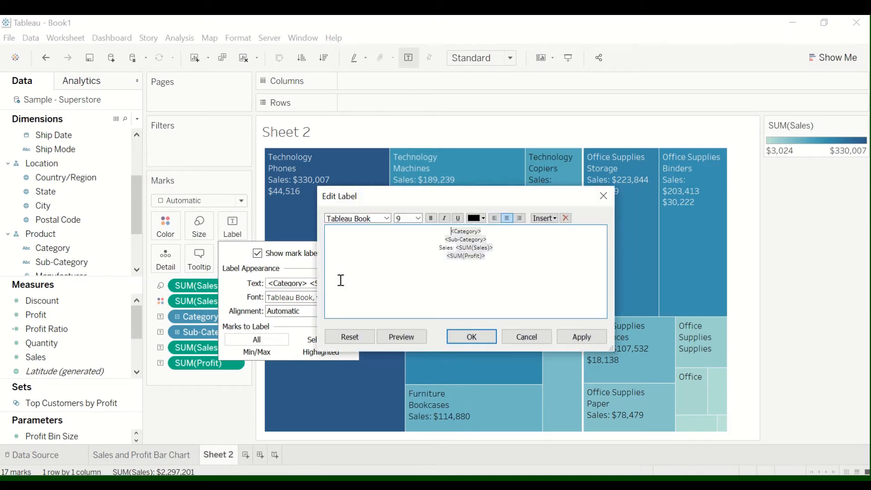
left_click(434, 257)
type("Profit:")
left_click(576, 336)
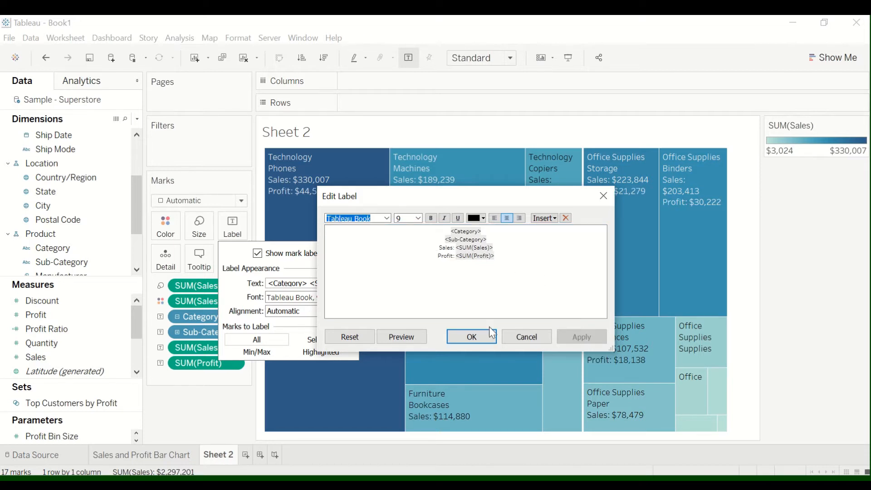
left_click(472, 336)
left_click(218, 412)
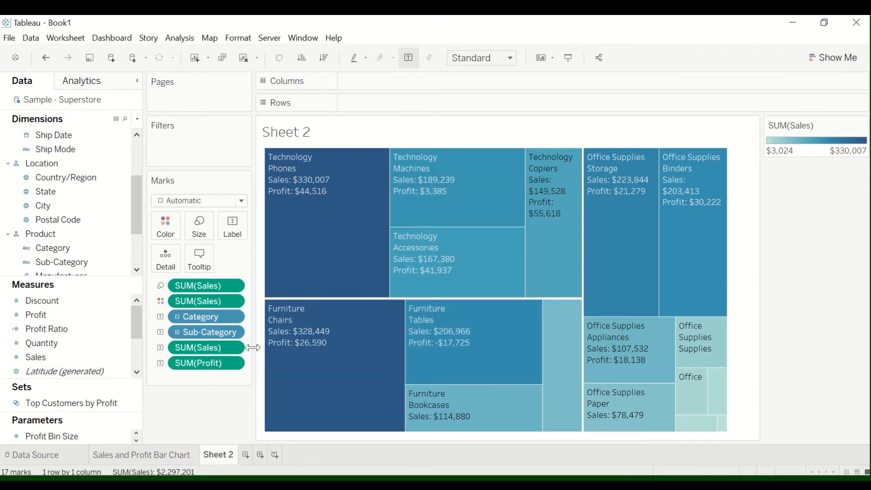
Set the treemap's Sales color palette to Red-Green Diverging, and apply it.
mouse_move(327, 176)
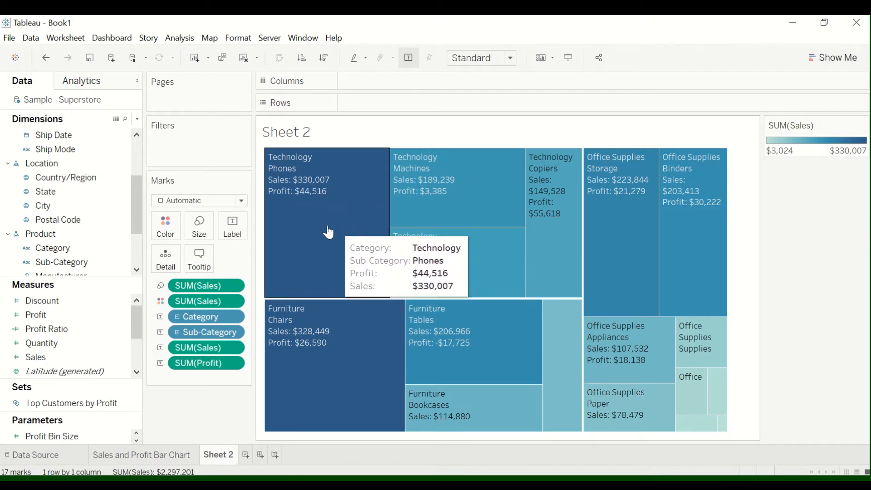
left_click(165, 226)
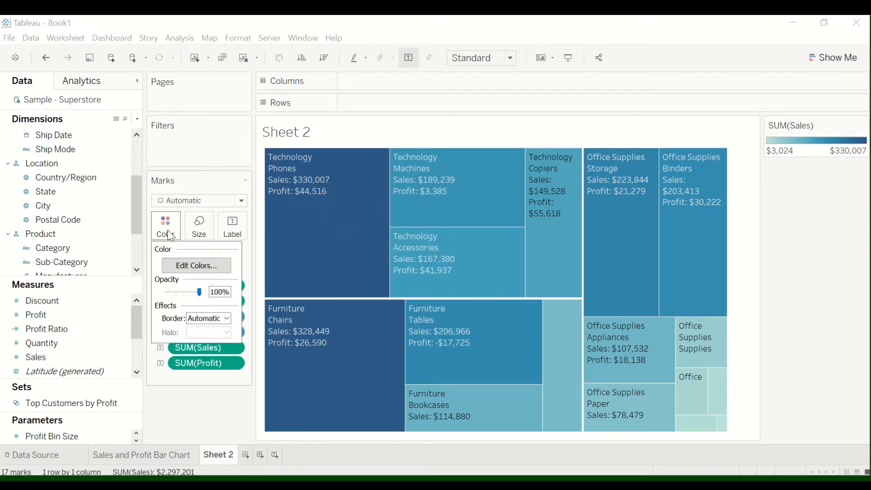
left_click(210, 269)
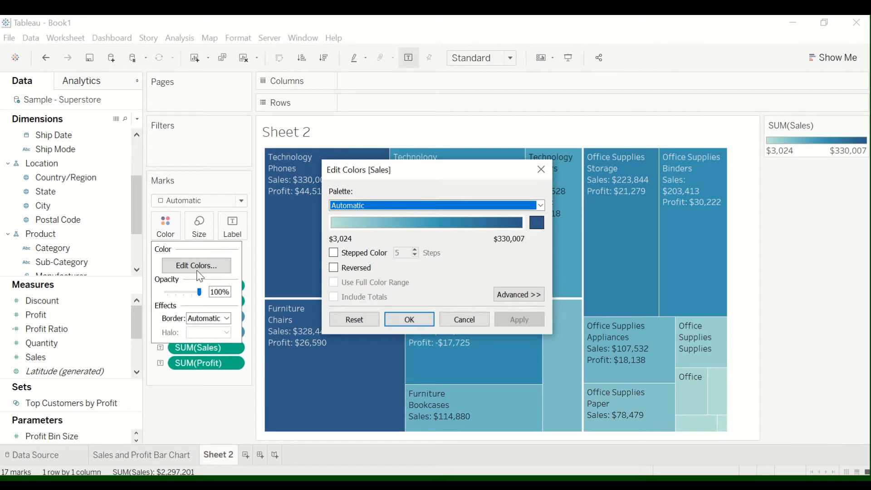
left_click(429, 207)
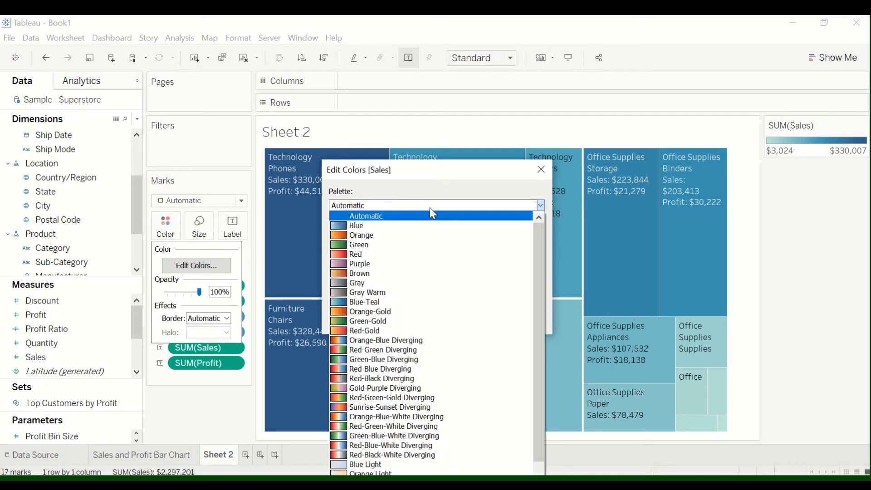
left_click(379, 350)
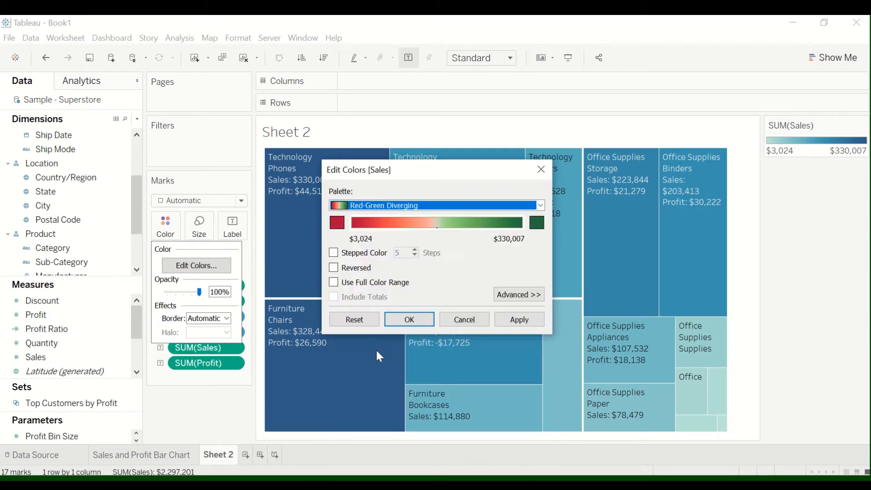
left_click(510, 320)
left_click(403, 319)
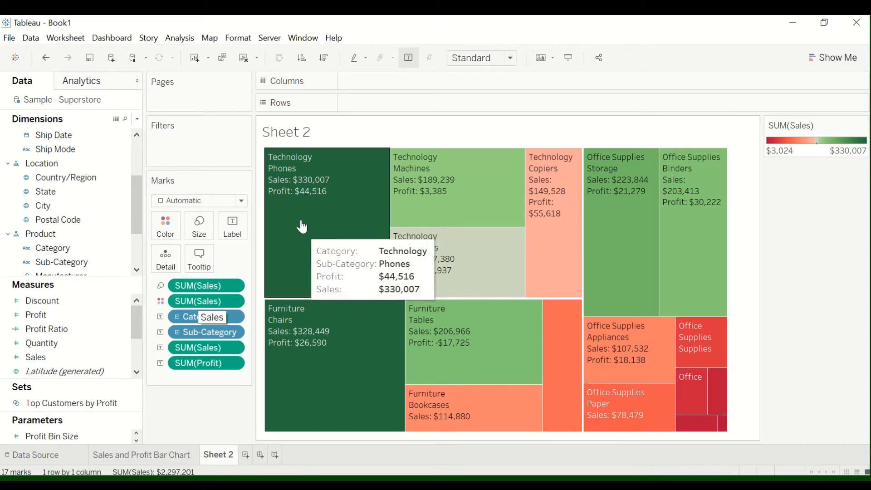
Color the treemap by the Profit measure instead of Sales, and compare both versions by undoing and redoing the change.
mouse_move(294, 256)
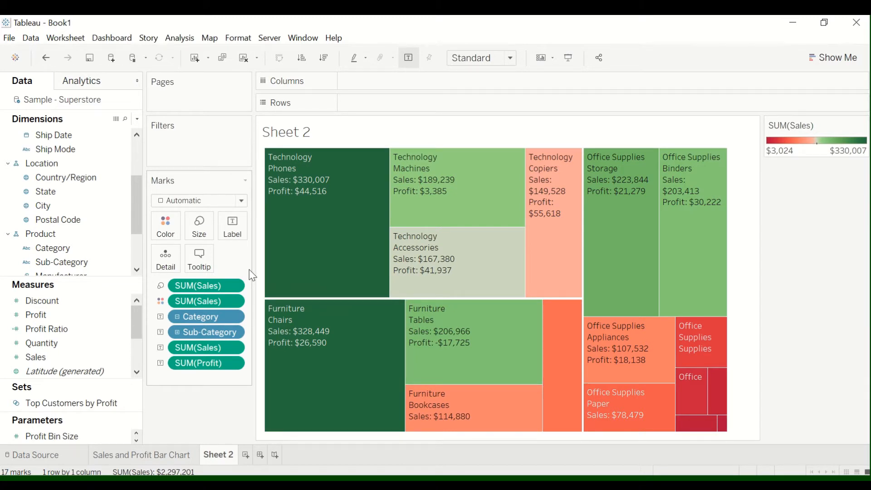
left_click_drag(45, 316, 165, 235)
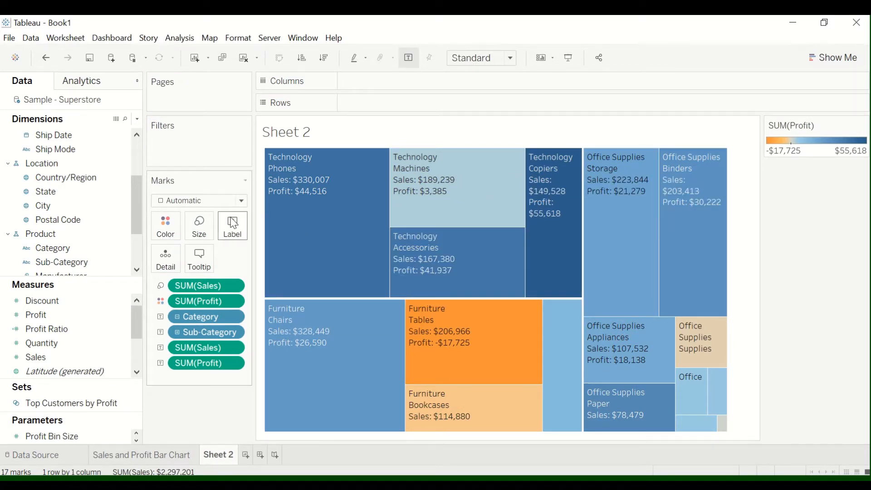
mouse_move(348, 171)
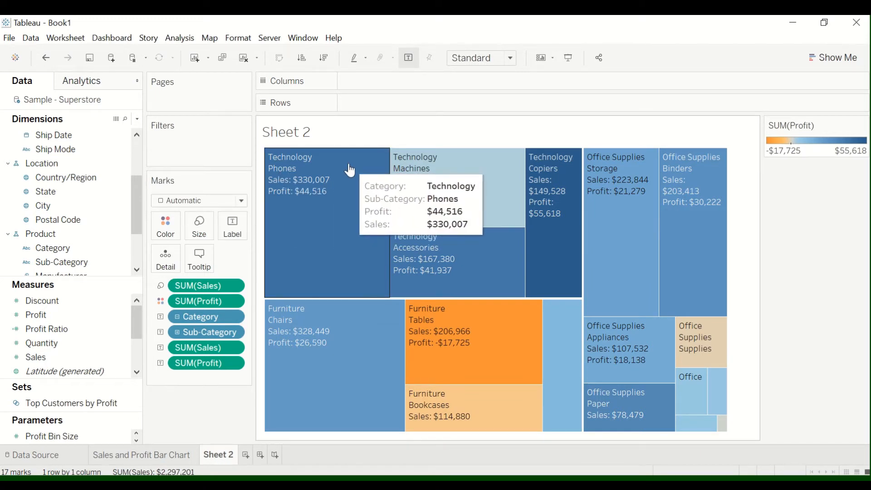
left_click(45, 59)
left_click(68, 58)
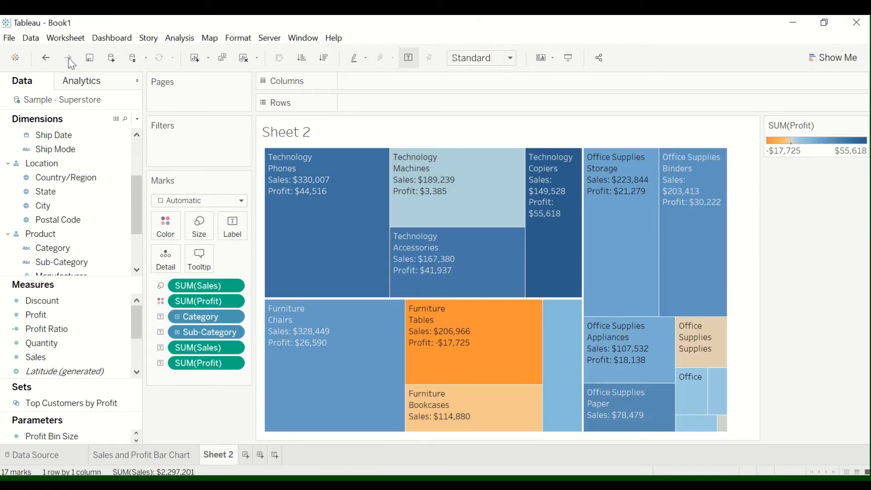
Set the treemap's Profit color palette to Red-Green Diverging, and apply it.
mouse_move(353, 152)
left_click(169, 224)
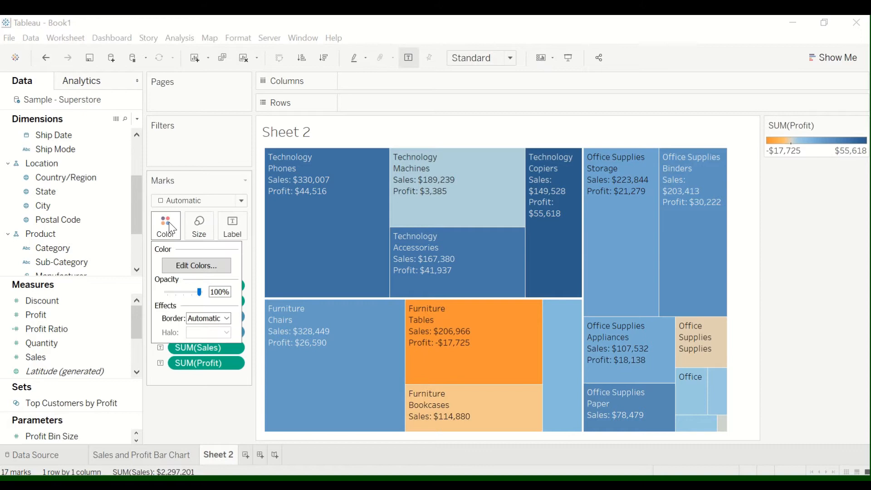
left_click(205, 263)
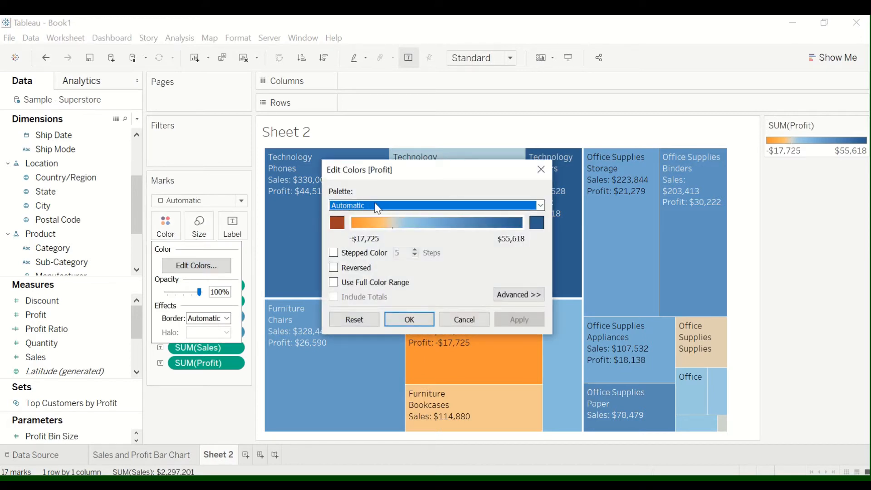
left_click(377, 206)
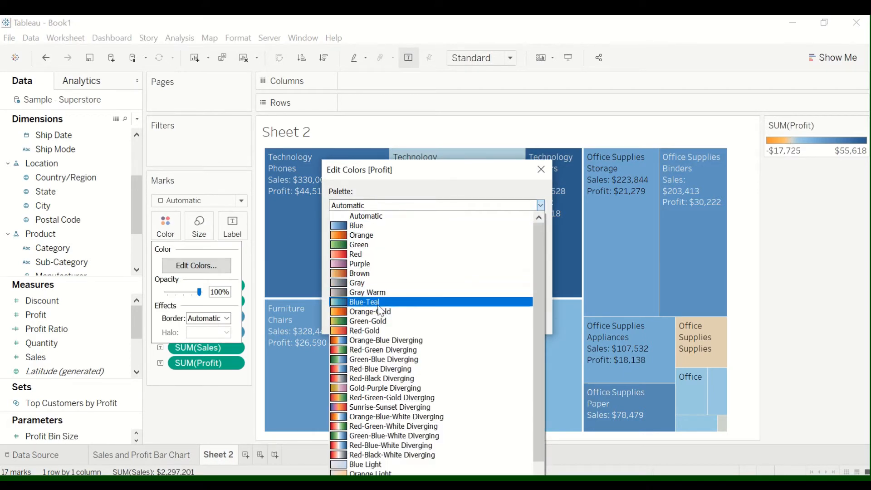
left_click(386, 350)
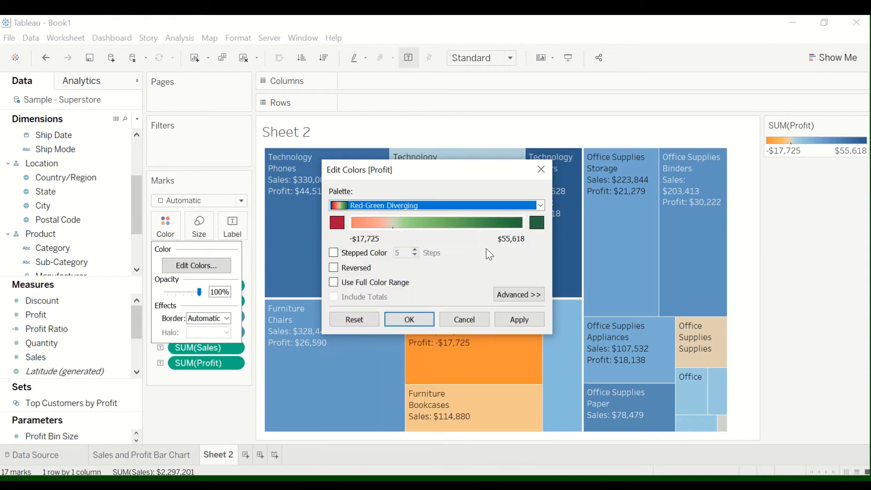
left_click(527, 315)
left_click(409, 319)
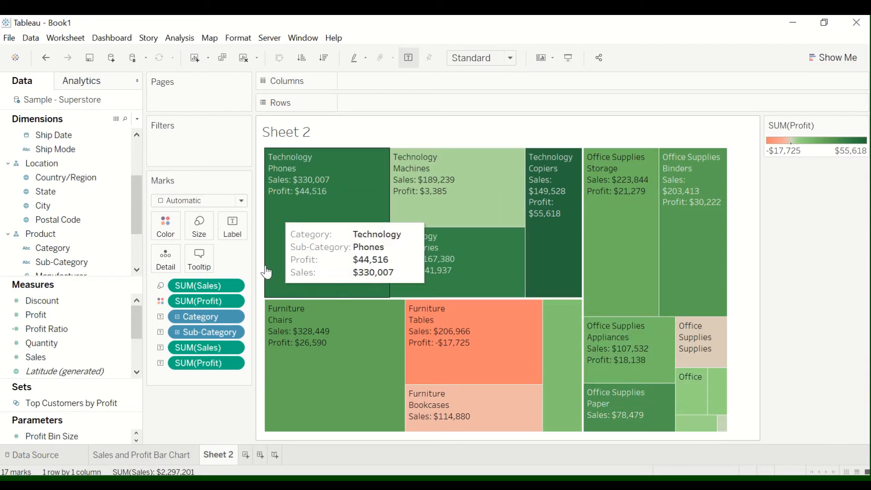
Rename the treemap sheet as "Sales and Profit Tree".
double_click(216, 457)
type("Sales")
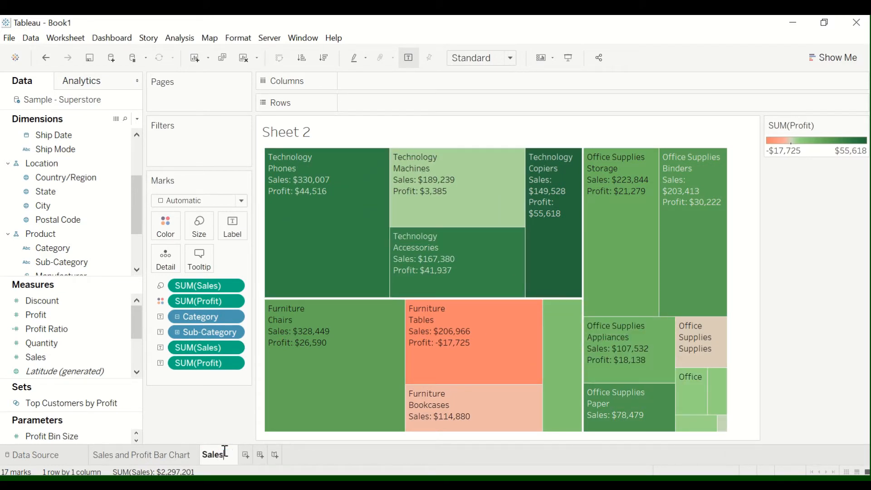
type(" and Profil")
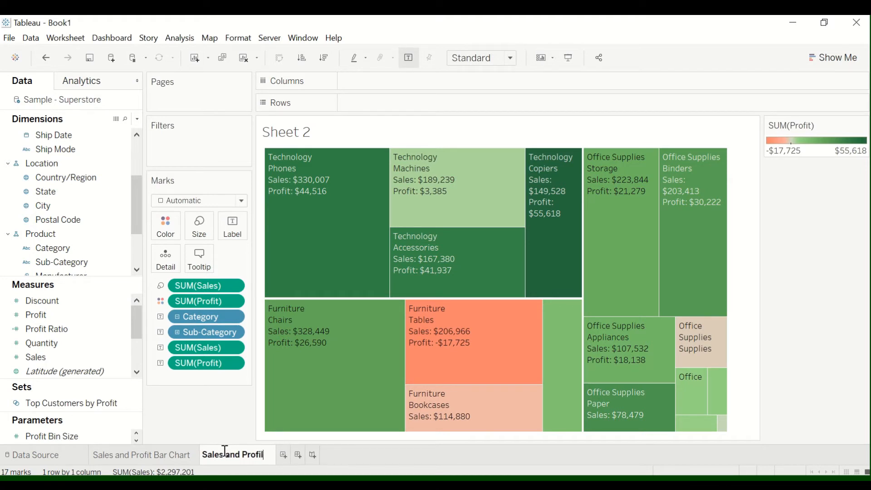
key("BackSpace")
type("t")
left_click(833, 58)
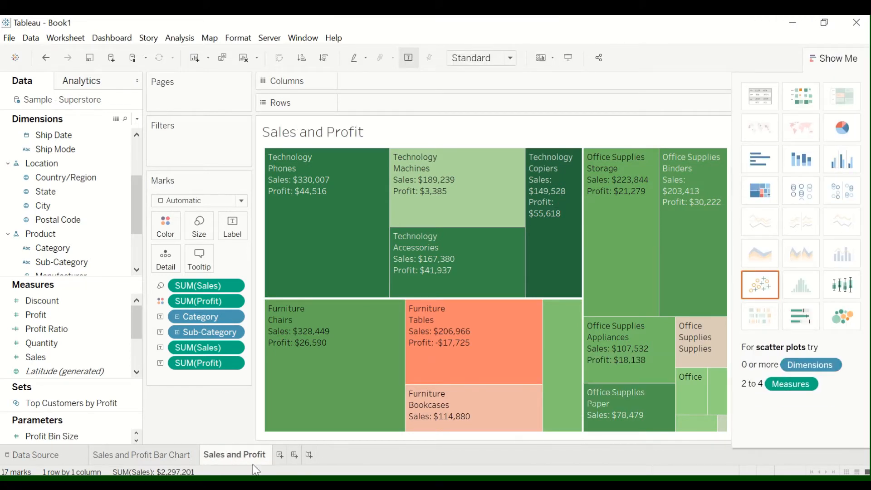
double_click(263, 456)
left_click(264, 456)
type("ree")
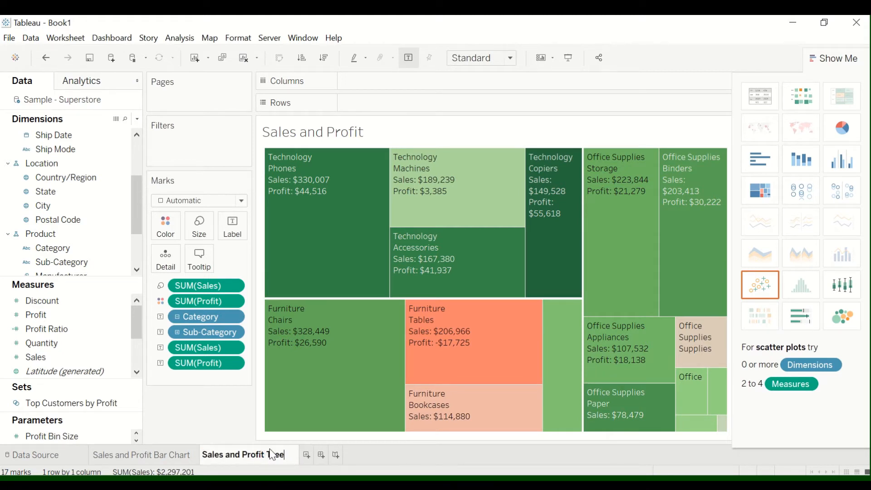
key("Return")
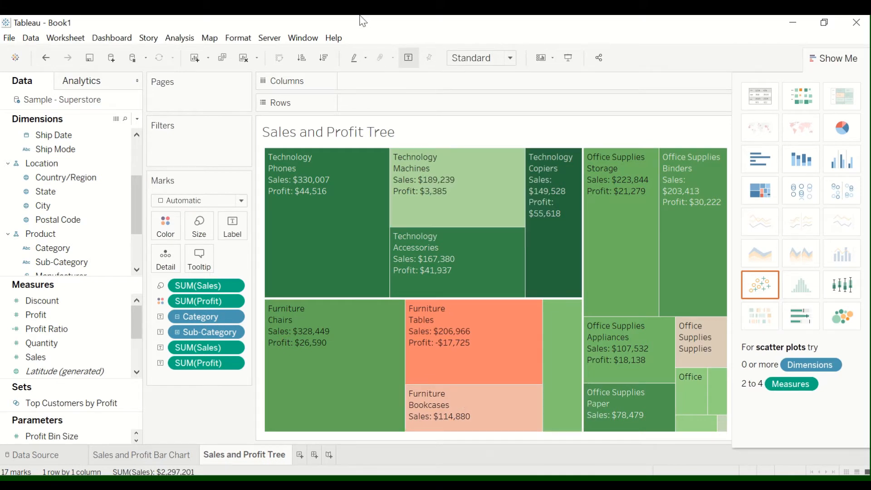
mouse_move(365, 18)
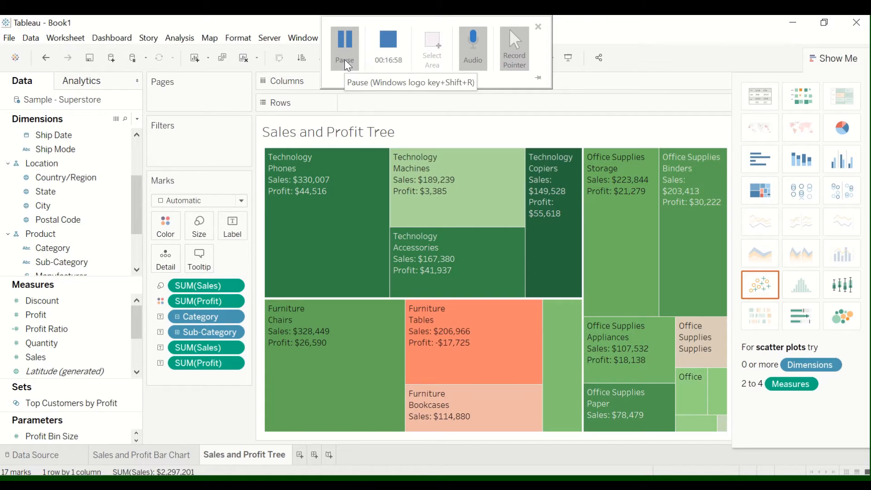
left_click(344, 50)
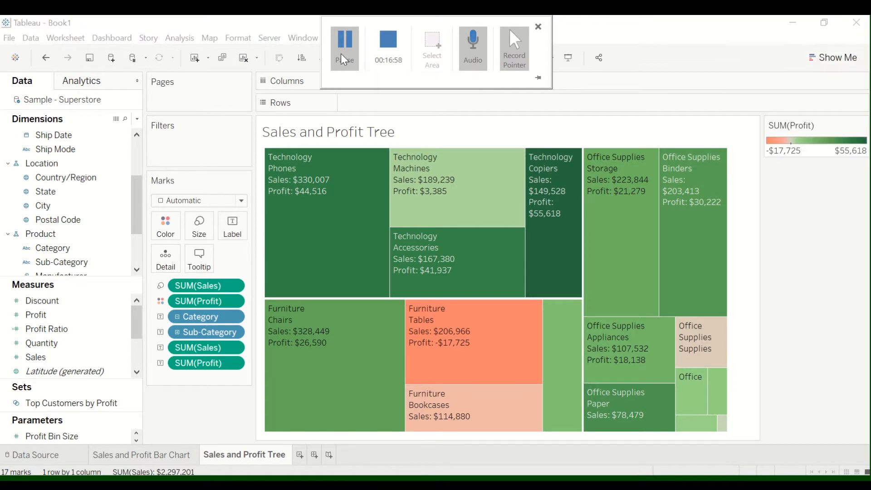
Add a new worksheet and build a filled map of Sales by State on it.
left_click(299, 455)
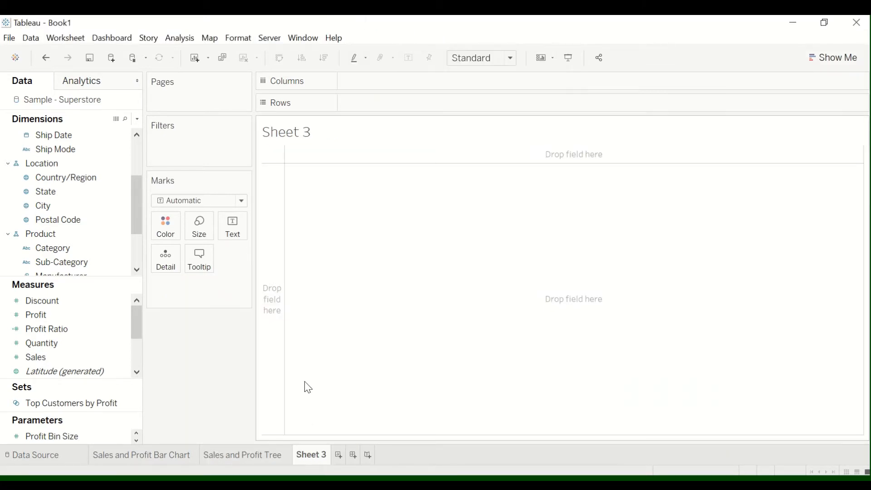
left_click(846, 57)
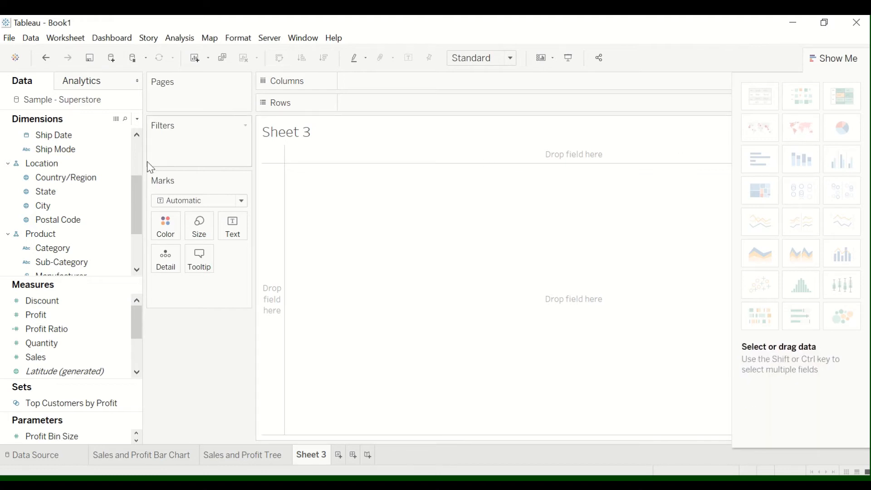
left_click(76, 193)
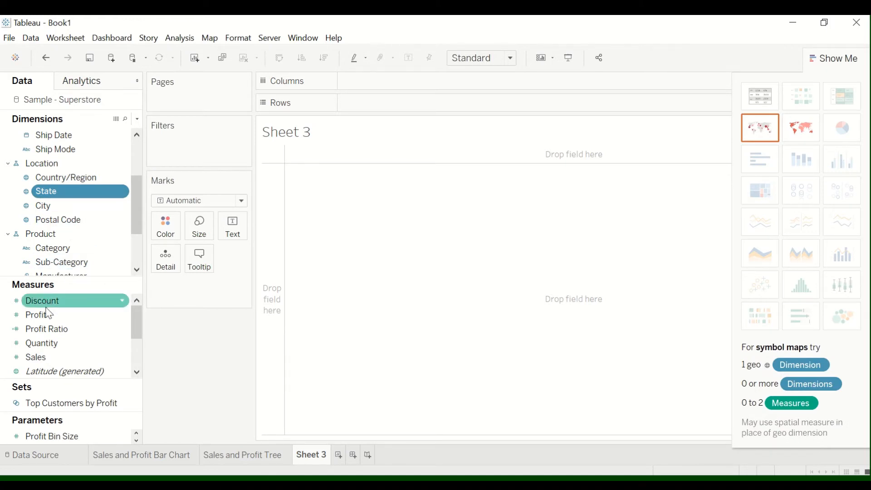
left_click(58, 357)
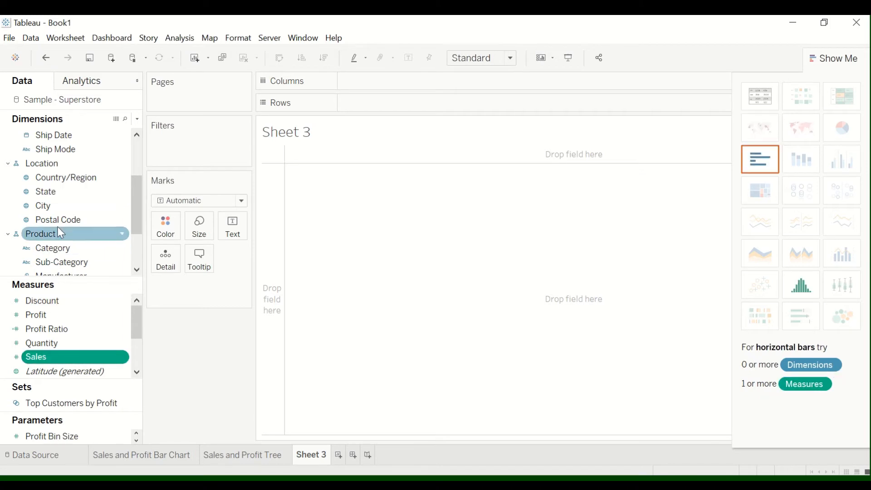
left_click(60, 207)
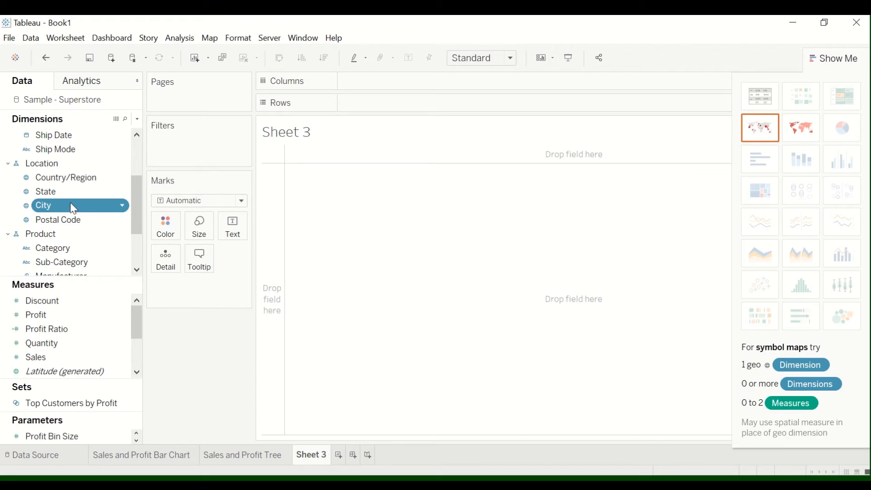
left_click(67, 192)
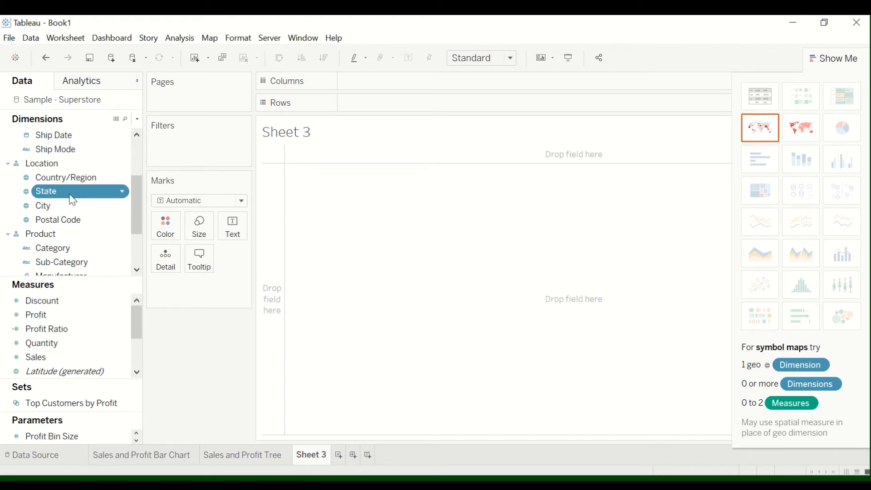
left_click(55, 359, "ctrl")
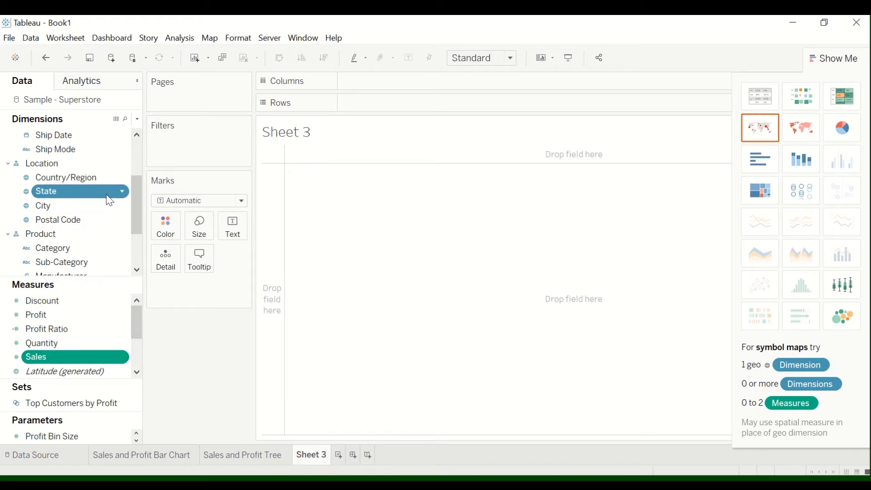
left_click(799, 128)
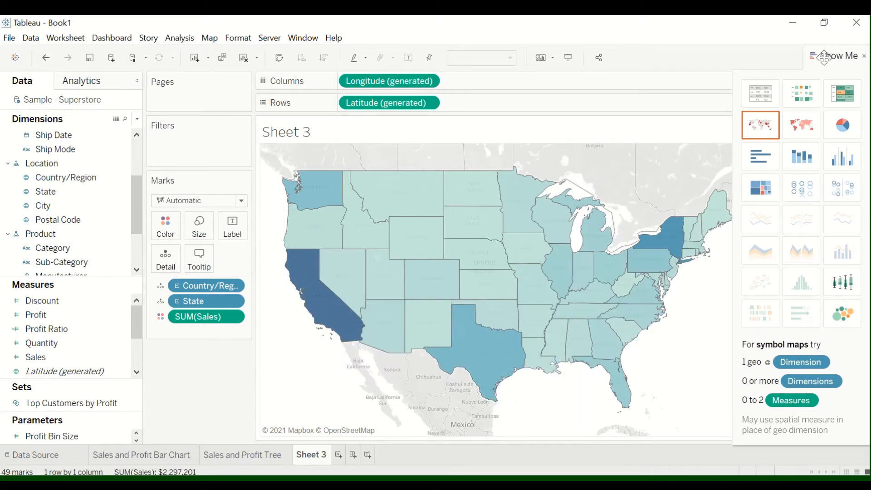
left_click(864, 56)
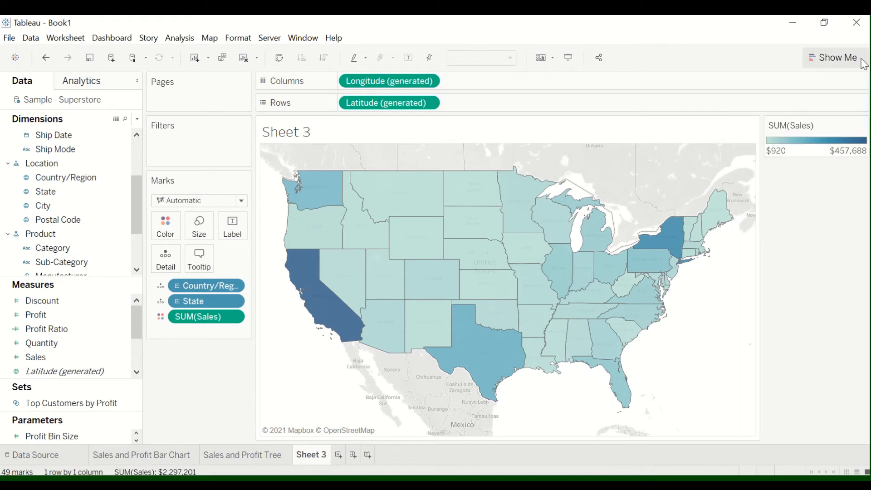
Set the map's Sales color palette to Red-Green Diverging and apply it.
left_click(168, 230)
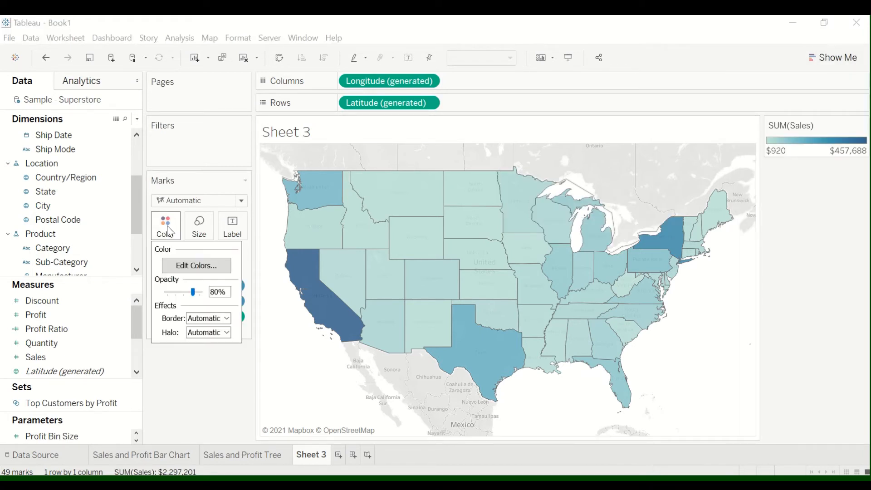
left_click(200, 267)
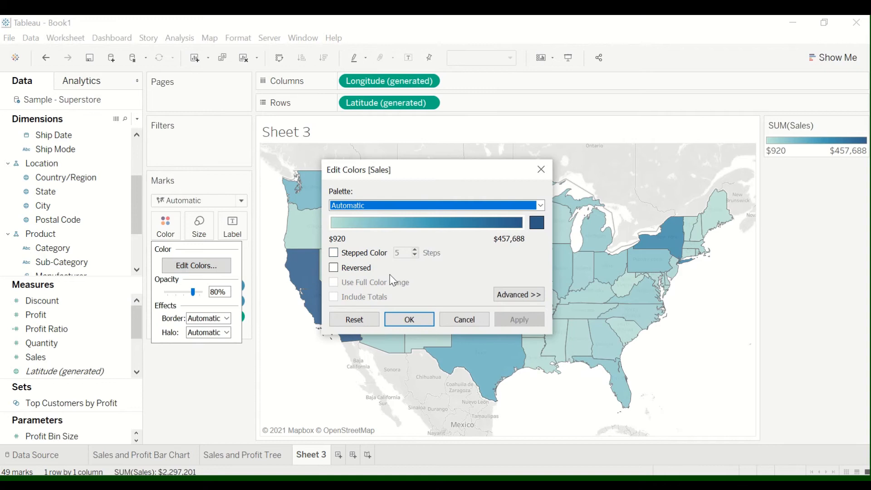
left_click(411, 207)
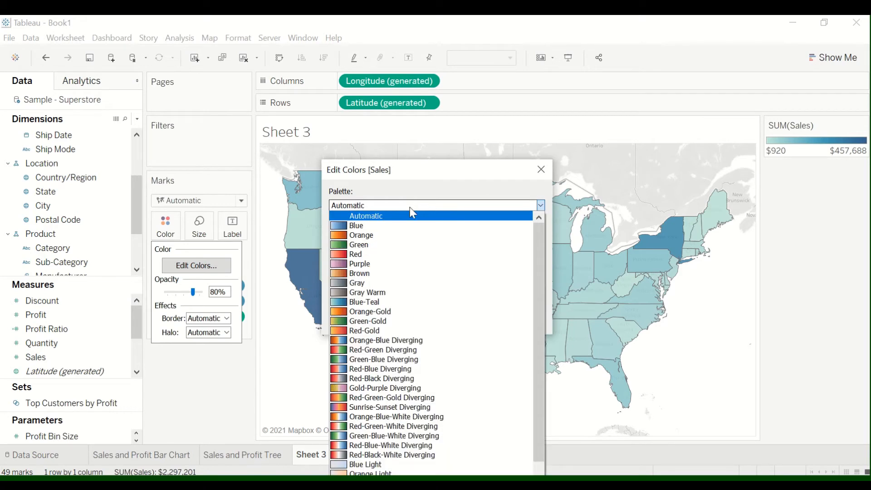
left_click(375, 350)
left_click(506, 319)
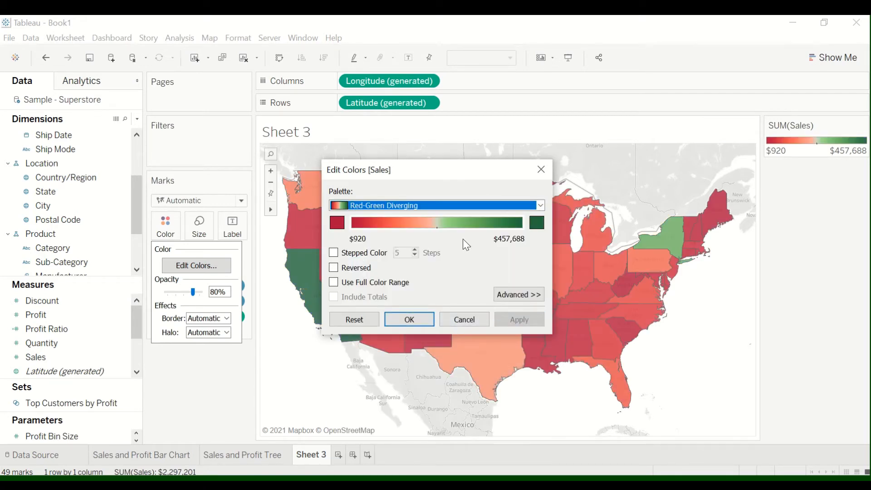
left_click(422, 320)
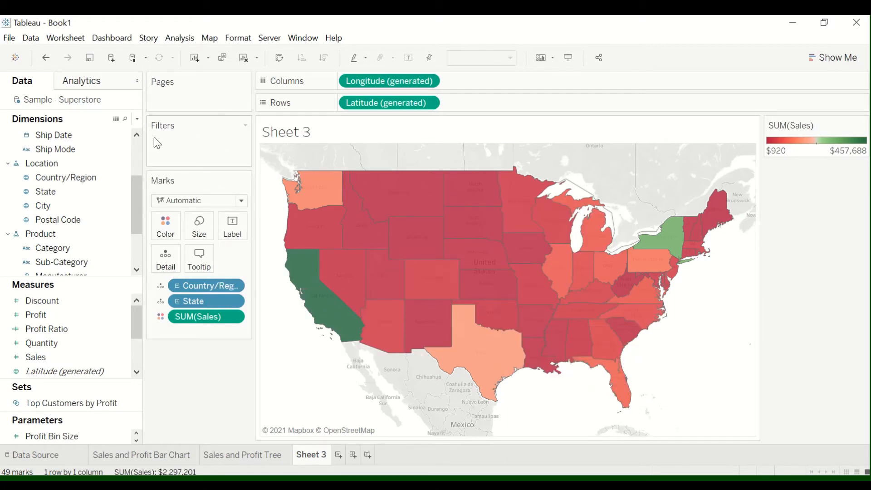
left_click(105, 194)
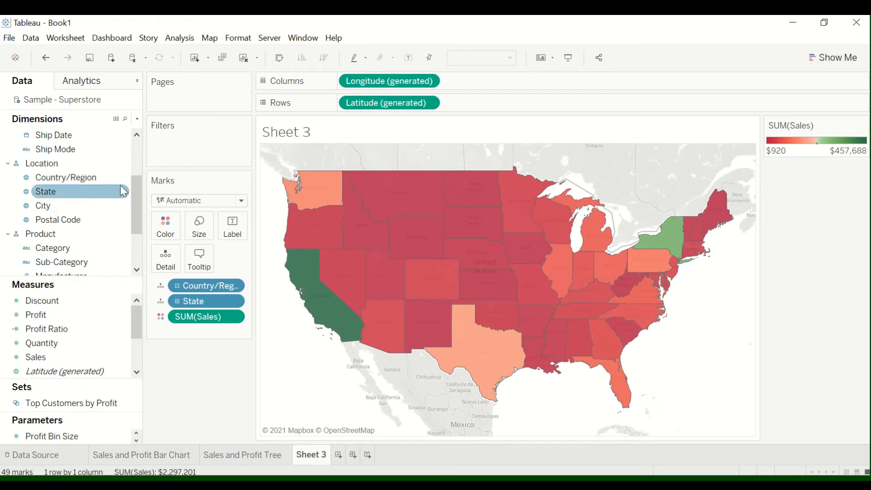
left_click_drag(132, 194, 135, 206)
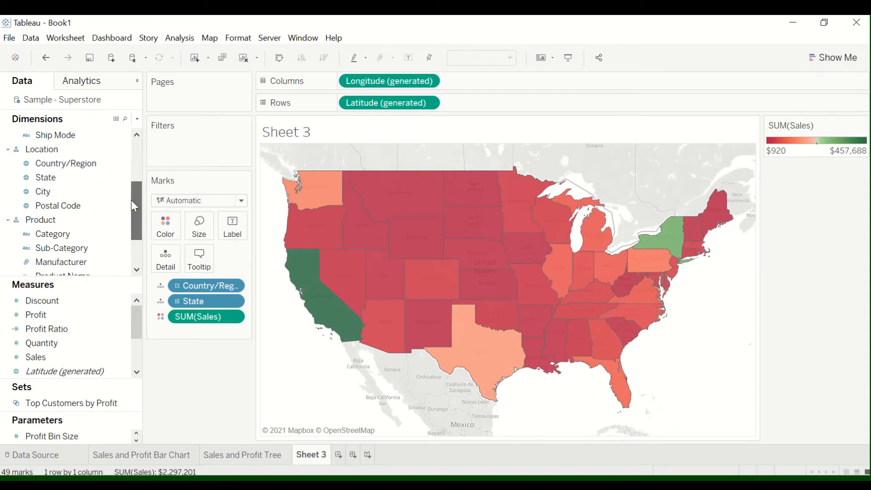
left_click_drag(64, 178, 231, 229)
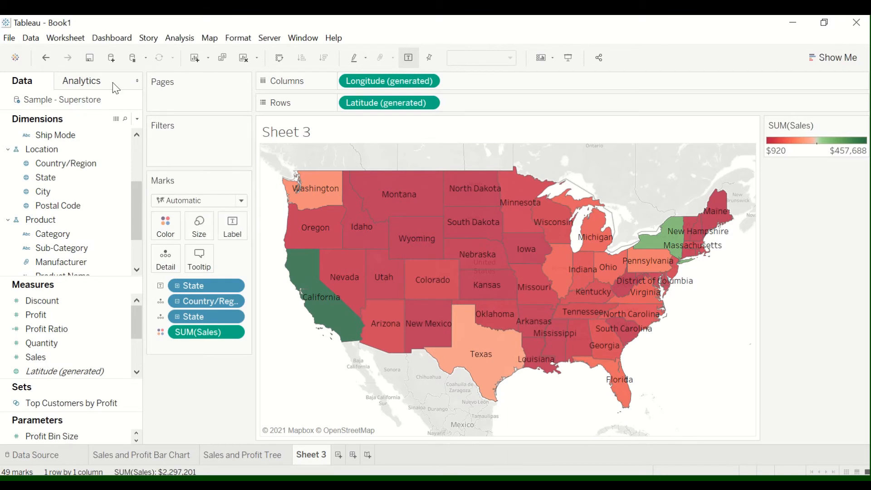
left_click(46, 57)
Label the states on the map with the State dimension.
left_click(46, 181)
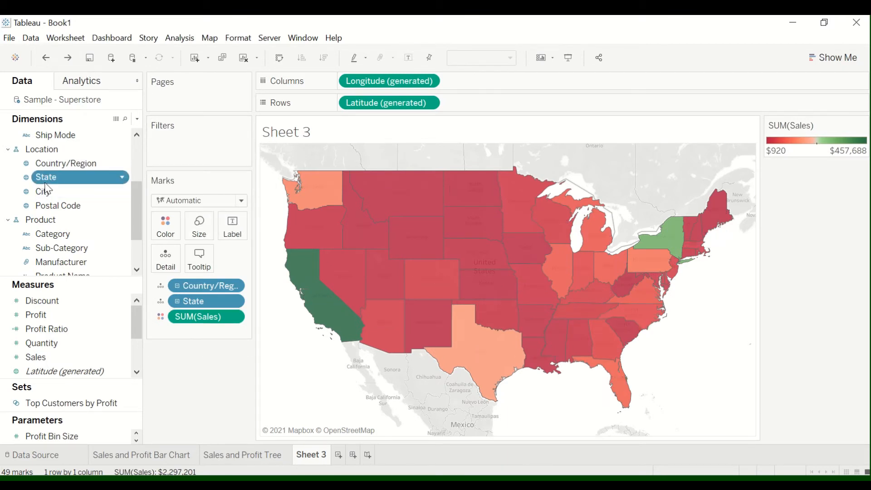
left_click_drag(48, 178, 233, 230)
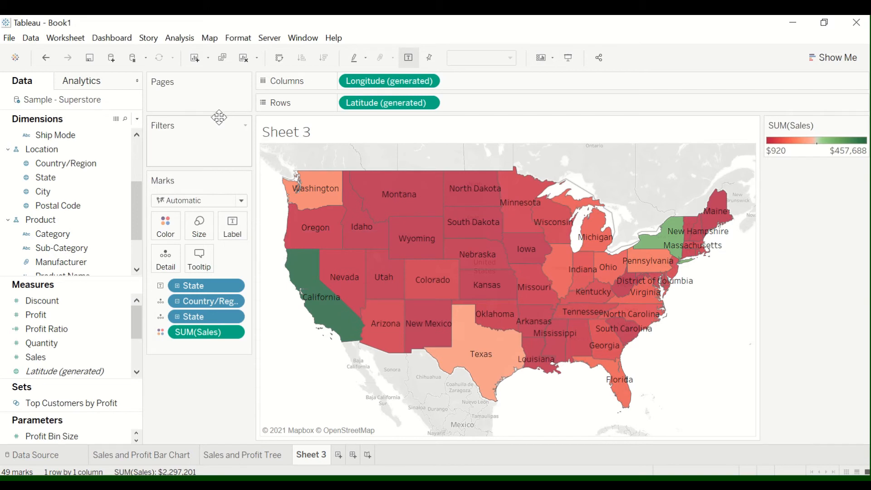
left_click(94, 179)
left_click(92, 186)
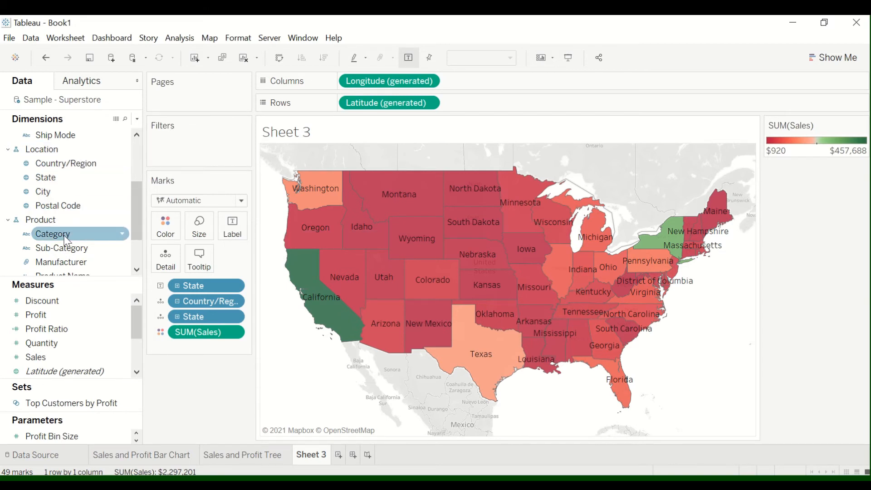
Add a Category filter with Furniture, Office Supplies and Technology all selected, and show its filter card beside the map.
left_click(46, 234)
left_click_drag(62, 241, 193, 145)
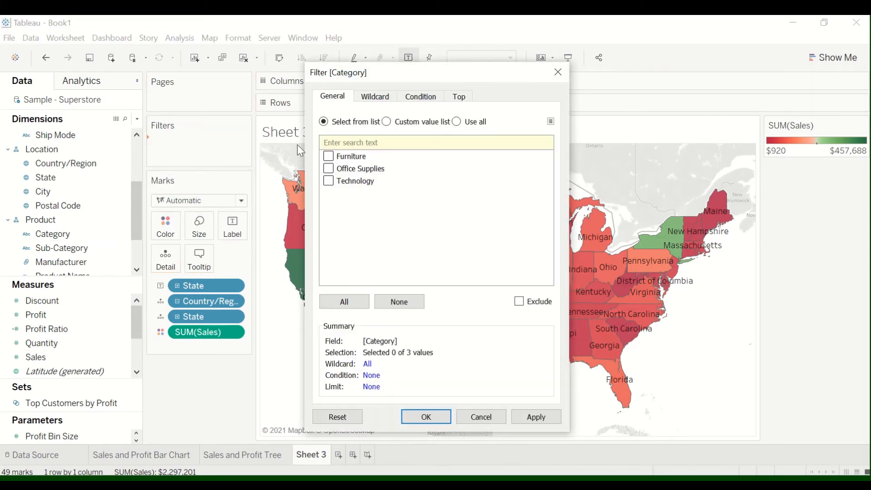
left_click(329, 157)
left_click(330, 169)
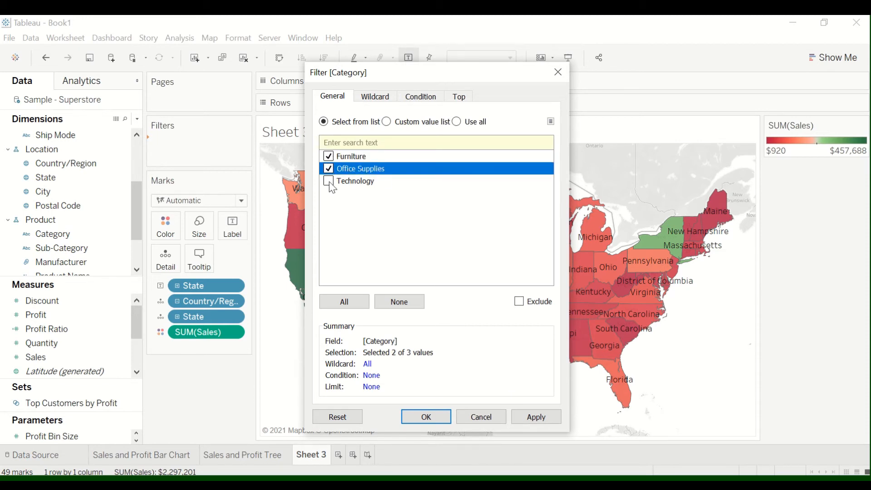
left_click(347, 299)
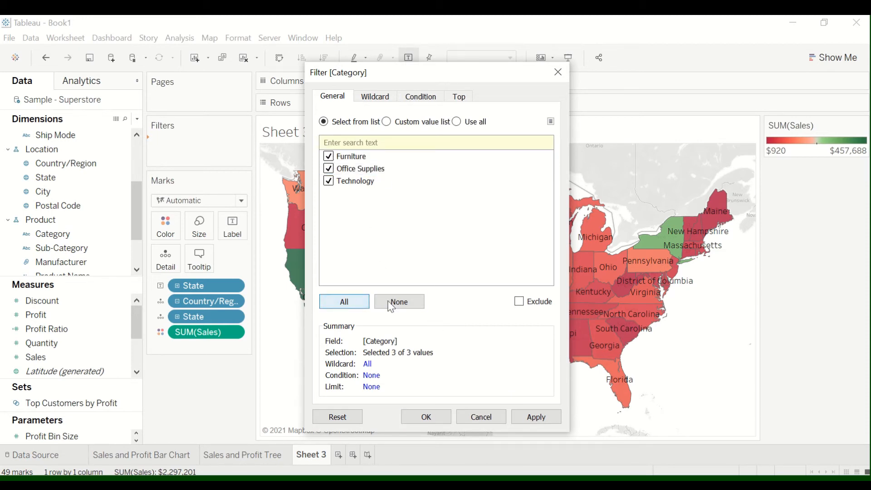
left_click(391, 303)
left_click(341, 302)
left_click(523, 419)
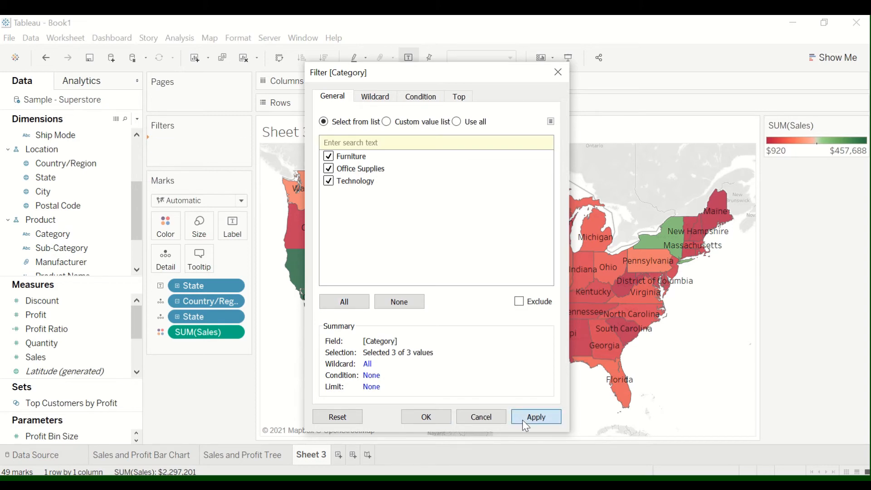
left_click(558, 72)
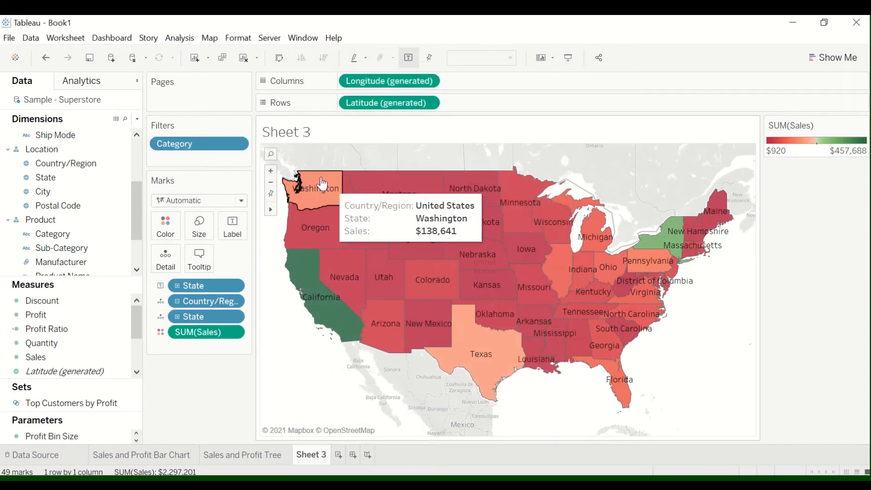
left_click(238, 144)
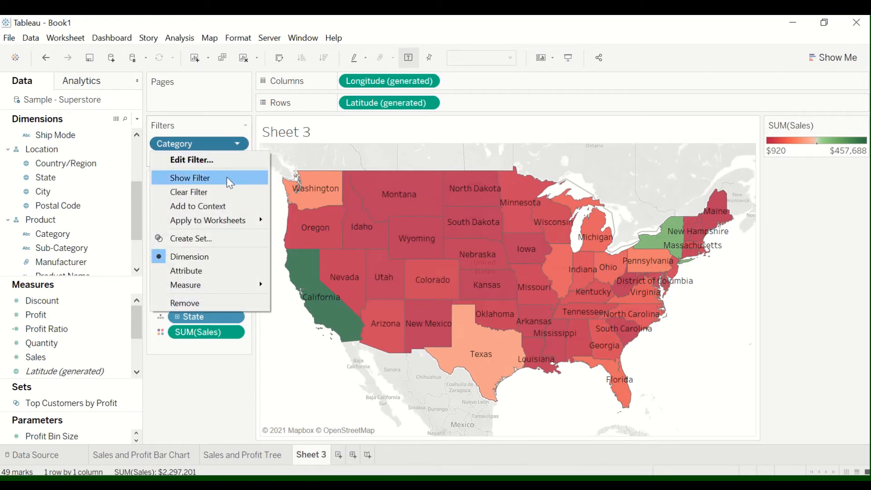
left_click(229, 180)
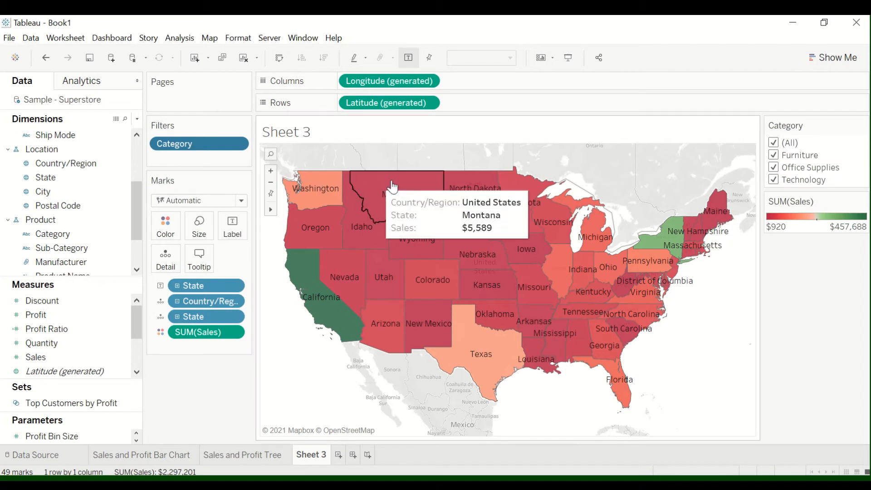
View the map for Furniture, Office Supplies and Technology one at a time, and restore all categories.
left_click(776, 144)
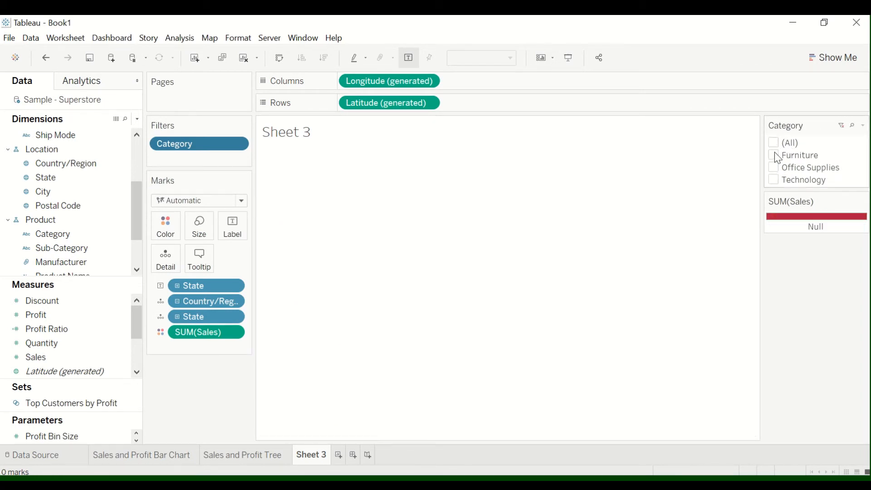
left_click(776, 157)
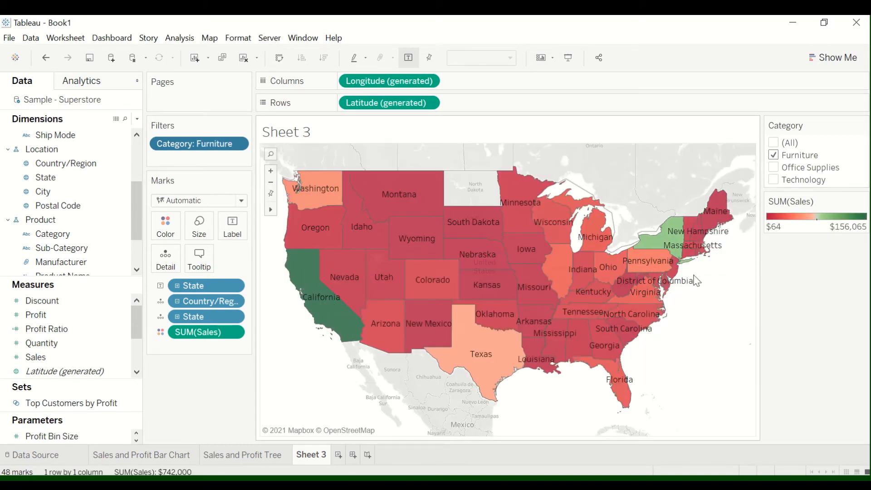
left_click(773, 155)
left_click(774, 167)
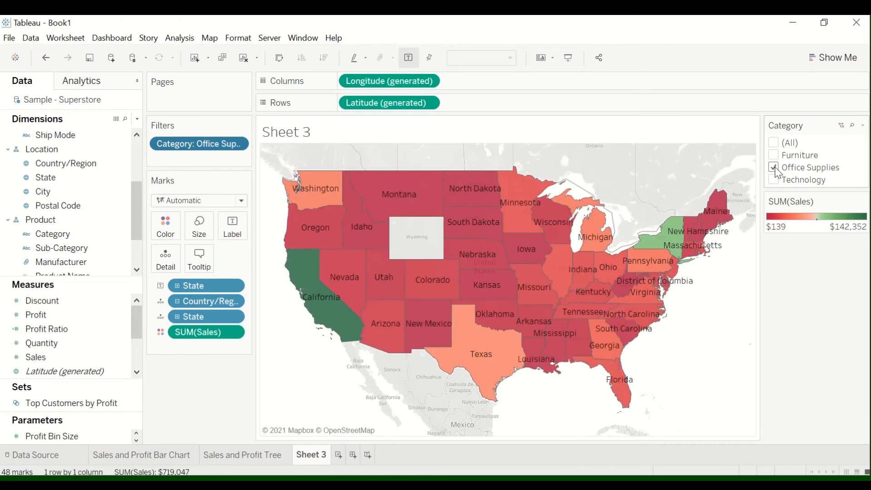
left_click(774, 168)
left_click(774, 180)
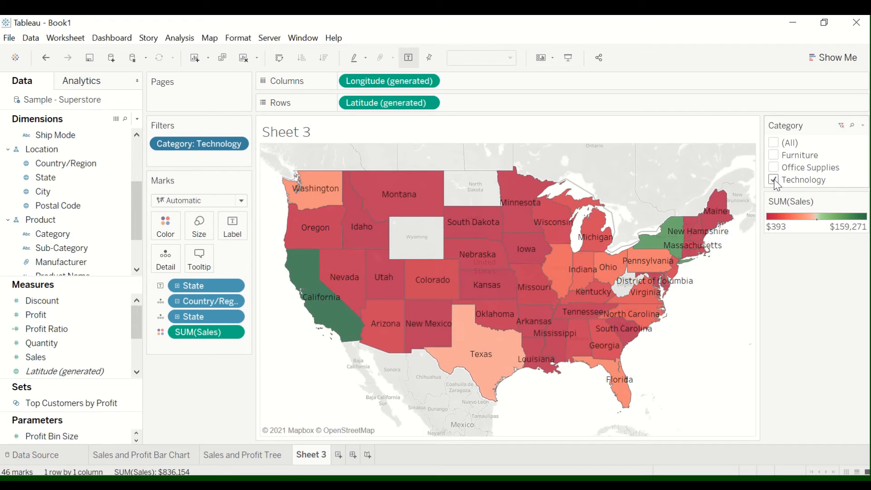
left_click(774, 143)
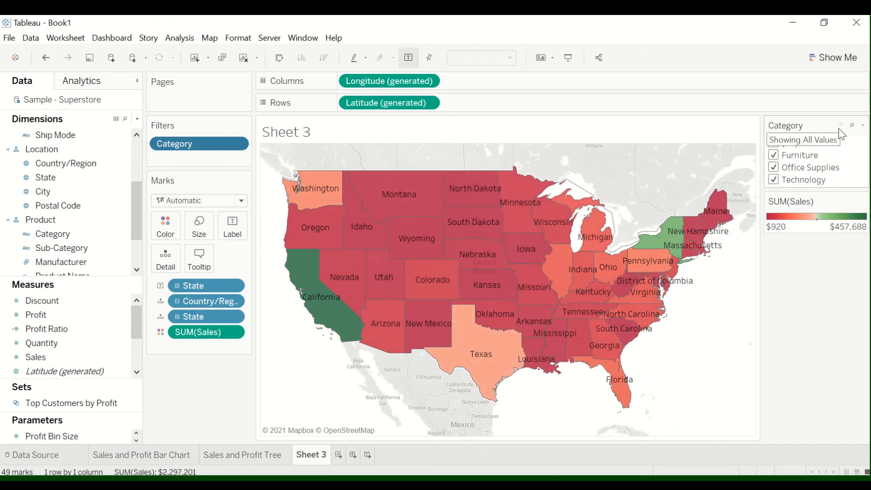
Add a Sub-Category filter with all values selected, and show its filter card beside the map.
left_click(79, 178)
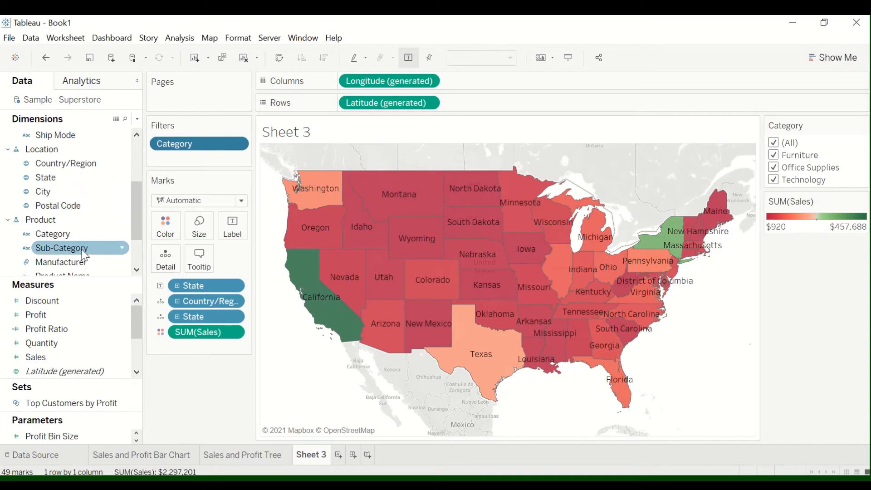
left_click_drag(83, 253, 200, 154)
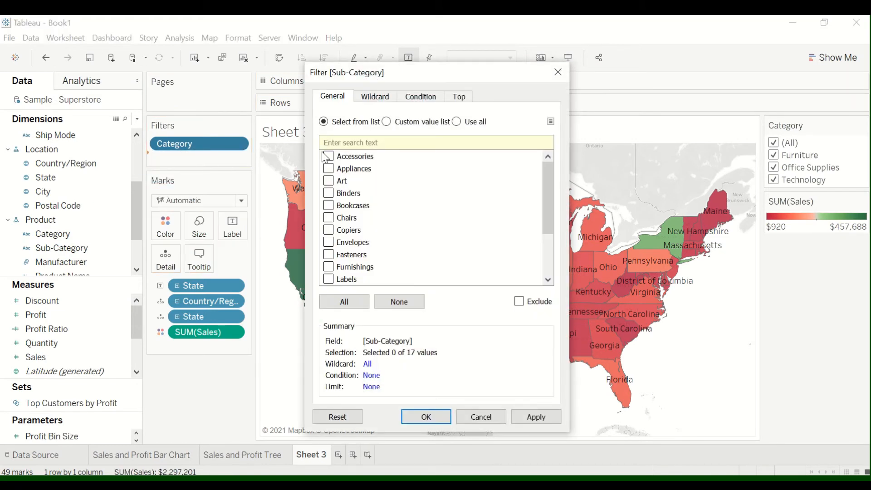
left_click(345, 300)
left_click(532, 416)
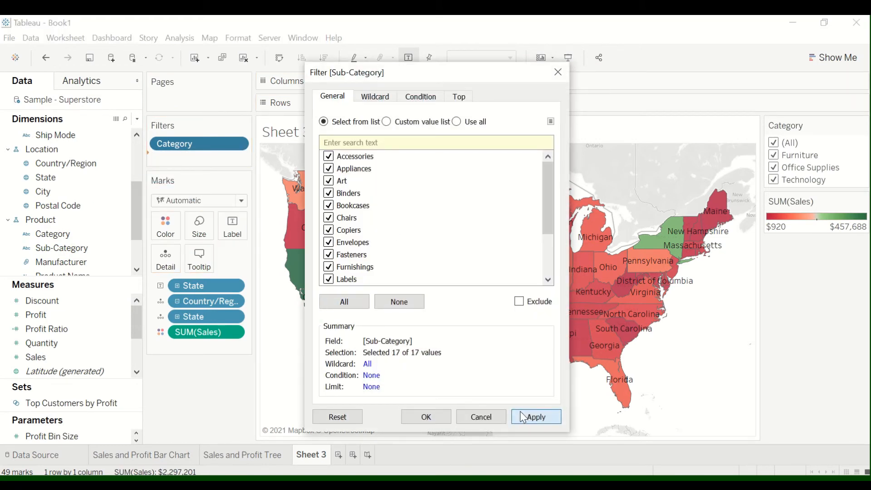
left_click(557, 70)
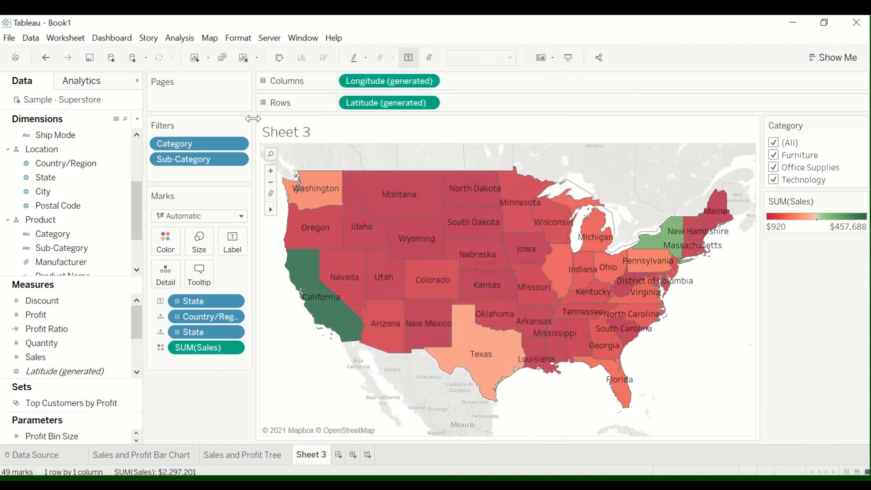
left_click(236, 159)
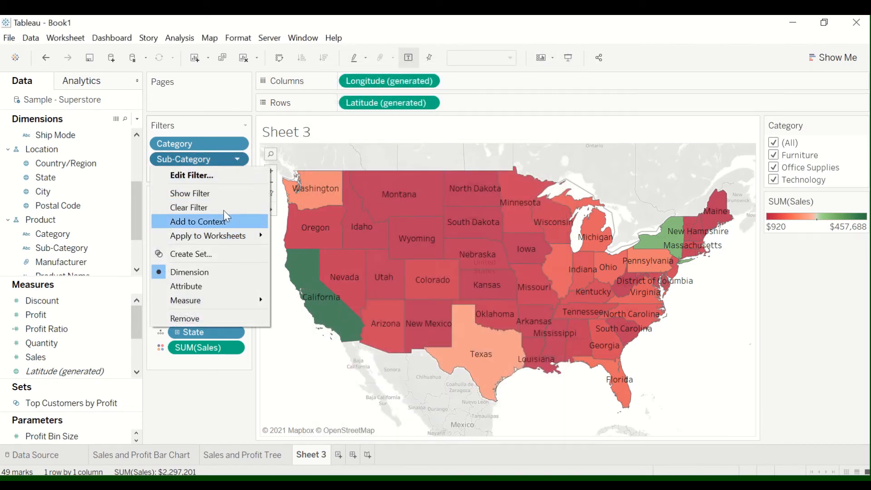
left_click(219, 195)
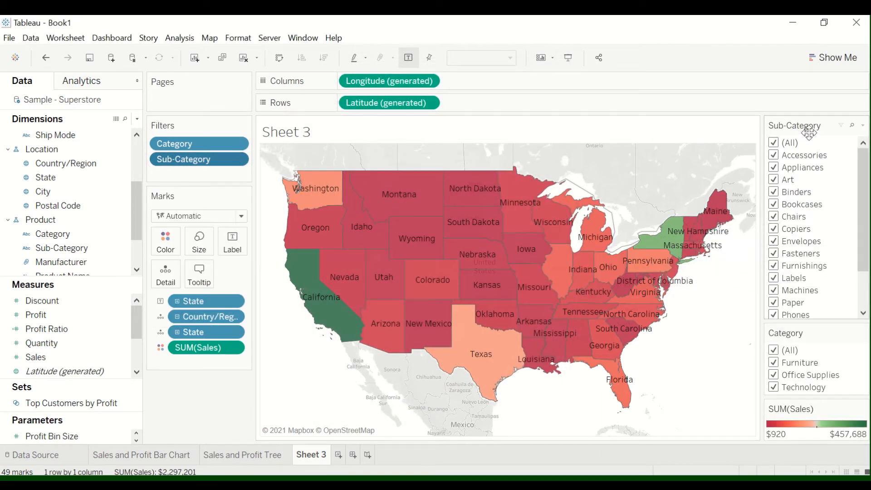
Change the Sub-Category filter card to the Single Value (dropdown) format.
mouse_move(860, 198)
left_mouse_down()
mouse_move(860, 231)
mouse_move(860, 192)
left_mouse_up()
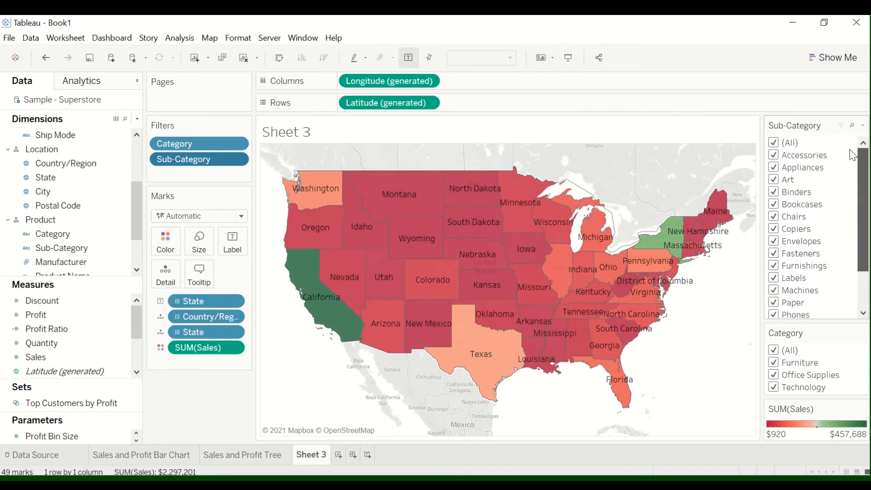
left_click(862, 127)
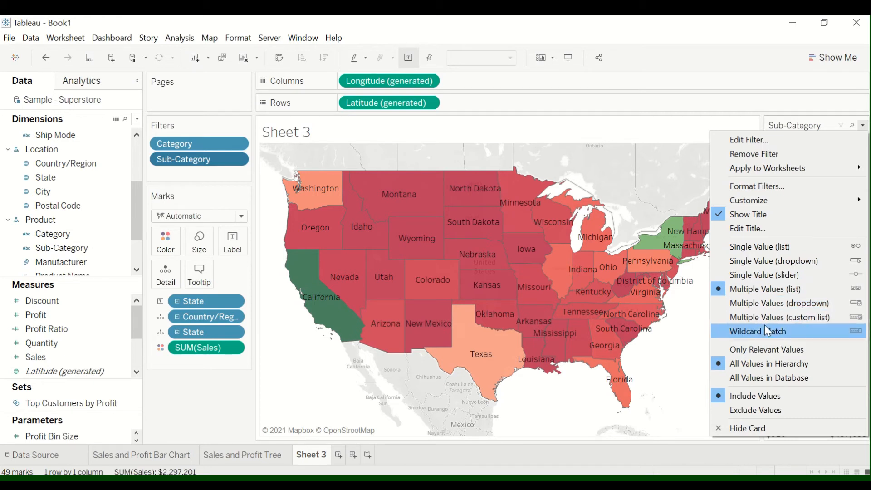
left_click(761, 261)
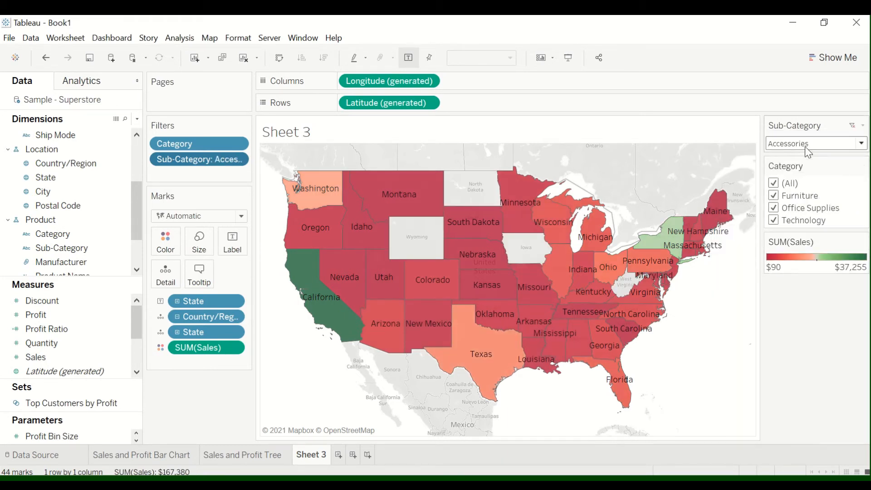
Filter the map to the Paper sub-category, and switch the filter to Copiers.
left_click(812, 145)
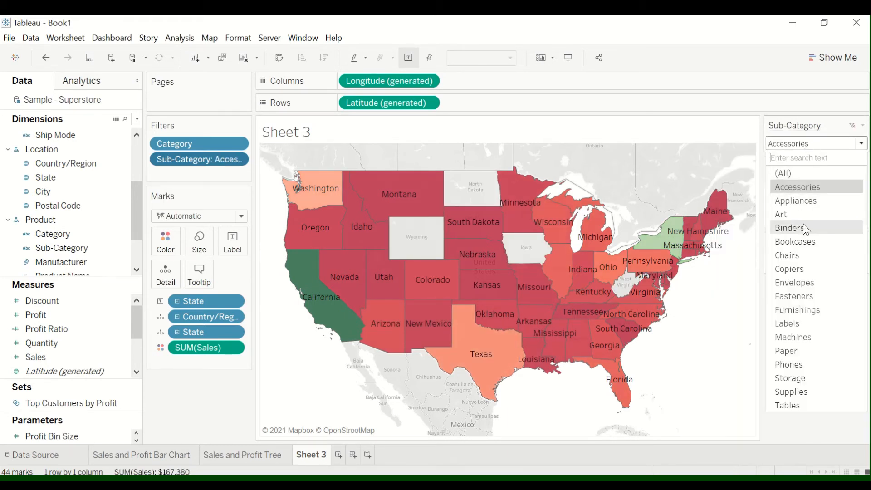
left_click(792, 352)
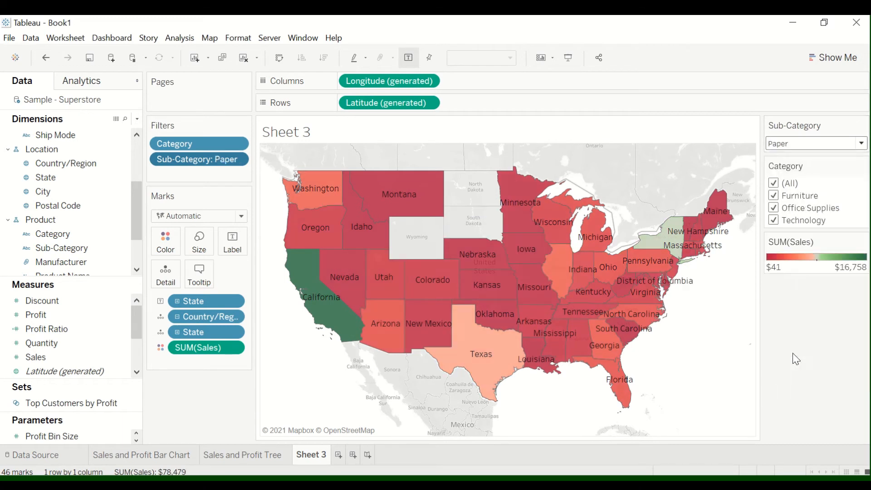
left_click(809, 146)
left_click(794, 268)
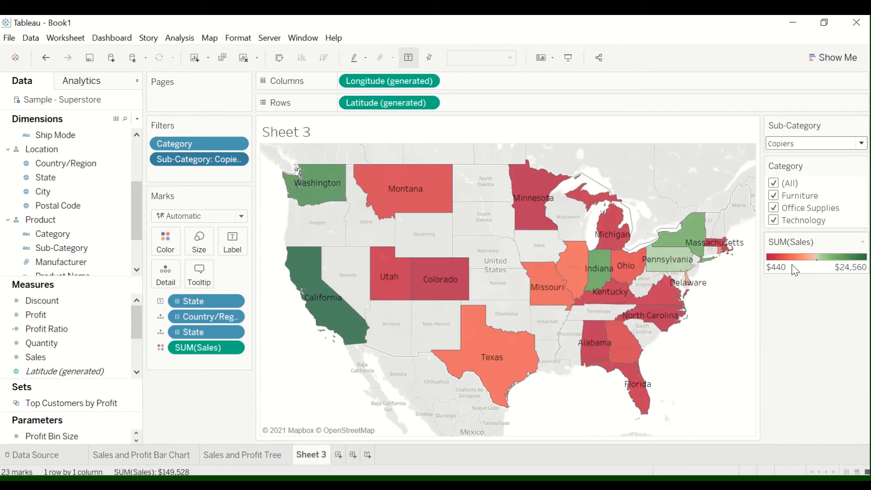
View the Copiers map without the Furniture and Office Supplies categories, and restore all categories.
left_click(774, 206)
left_click(774, 196)
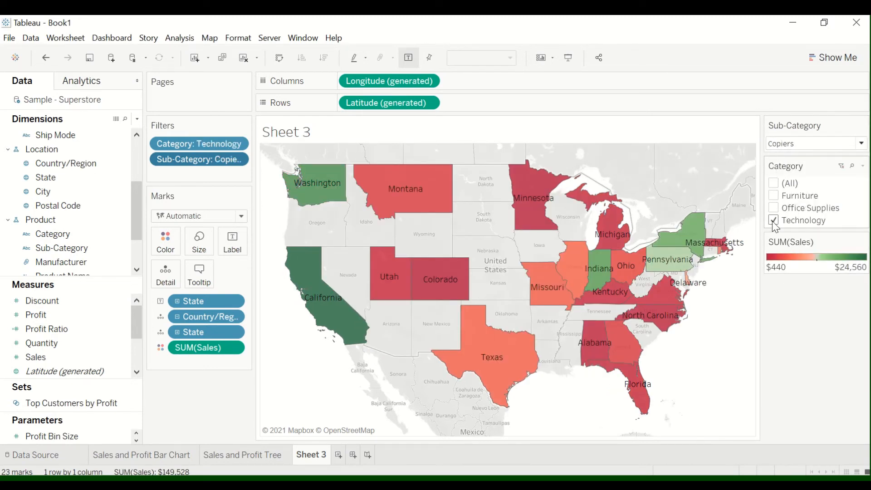
left_click(773, 221)
left_click(772, 208)
left_click(773, 221)
Filter the map to the Phones sub-category, and switch the filter to Tables.
left_click(799, 146)
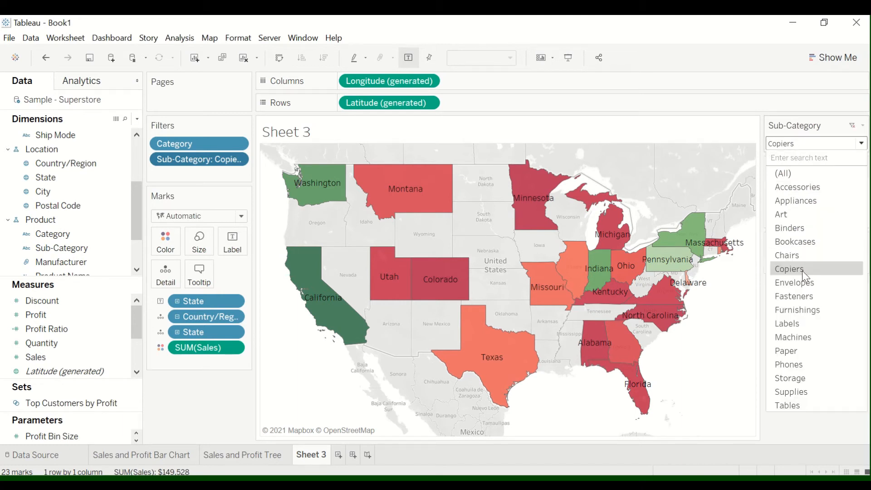
left_click(793, 363)
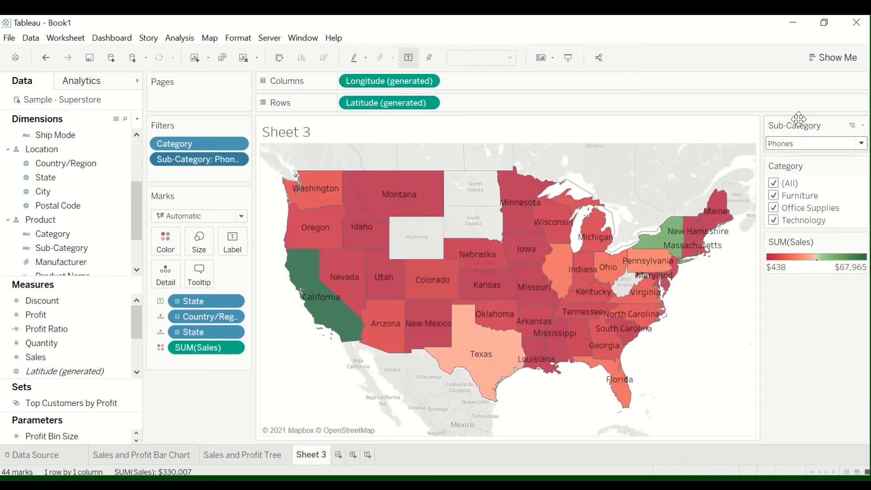
left_click(812, 145)
left_click(802, 402)
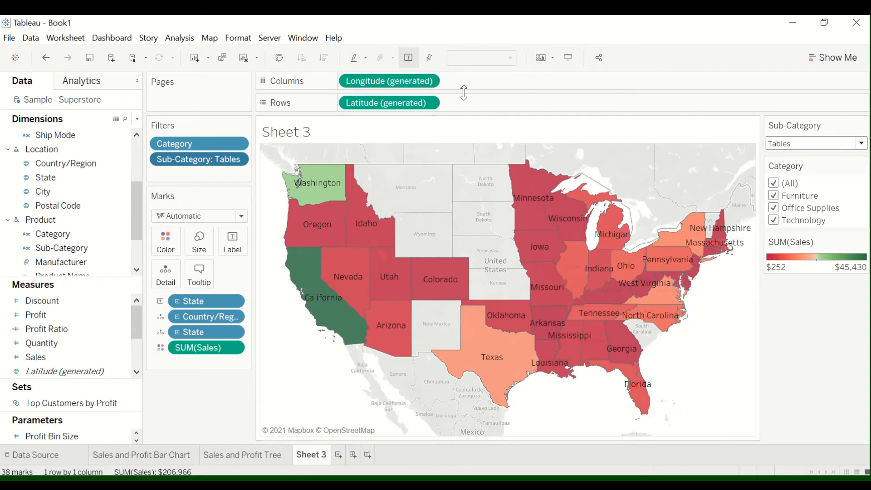
Rename the map worksheet as Map of Sales with Filter.
double_click(312, 457)
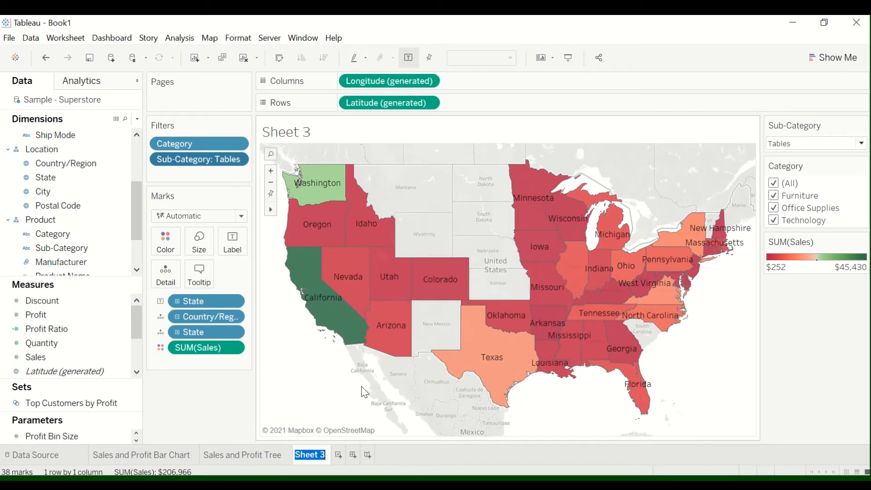
type("Map of Sale")
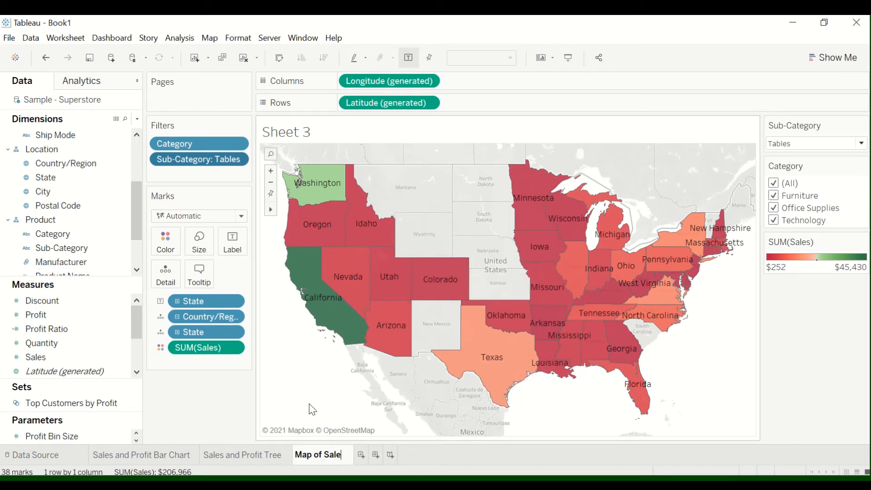
type("s with Filter")
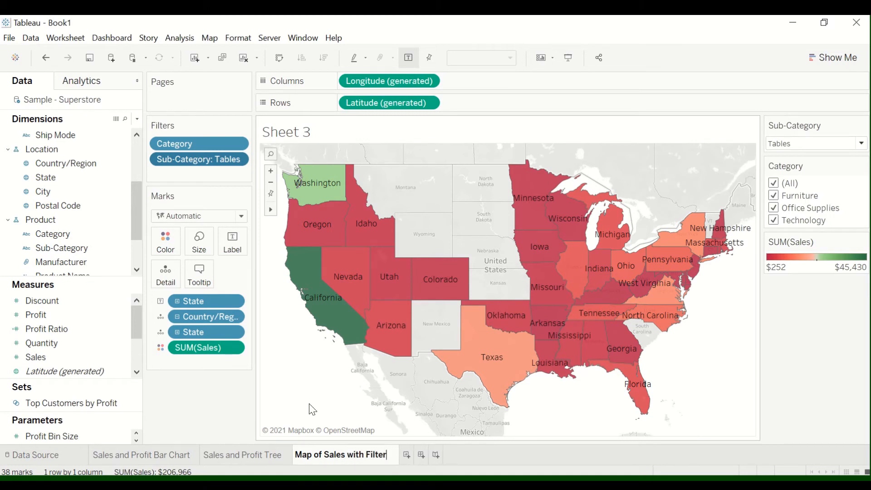
key("Return")
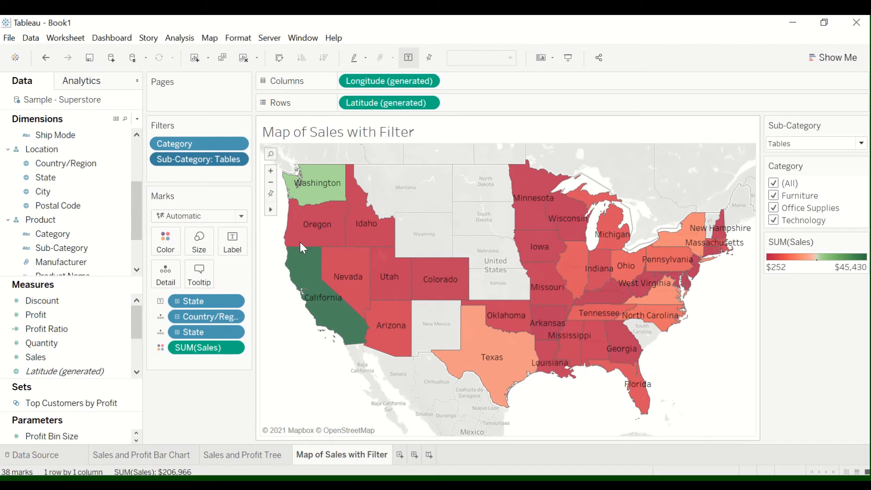
mouse_move(345, 20)
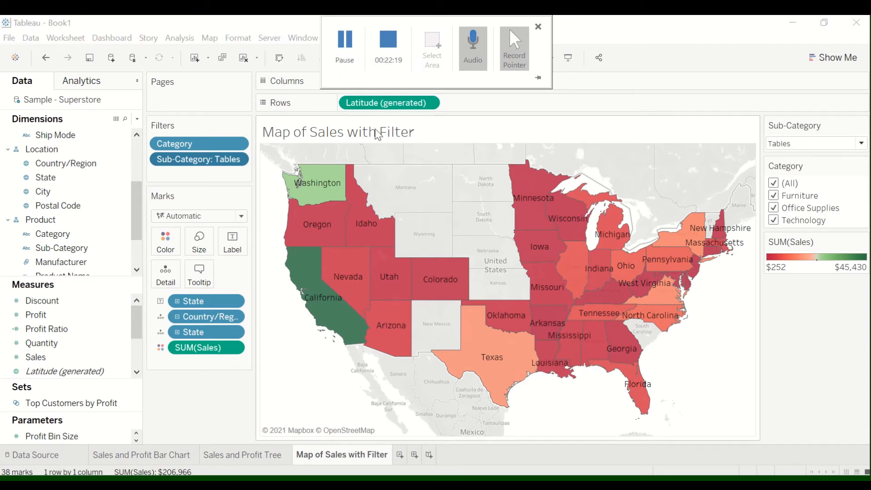
Create a new worksheet and plot Profit on rows against Sales on columns.
left_click(400, 455)
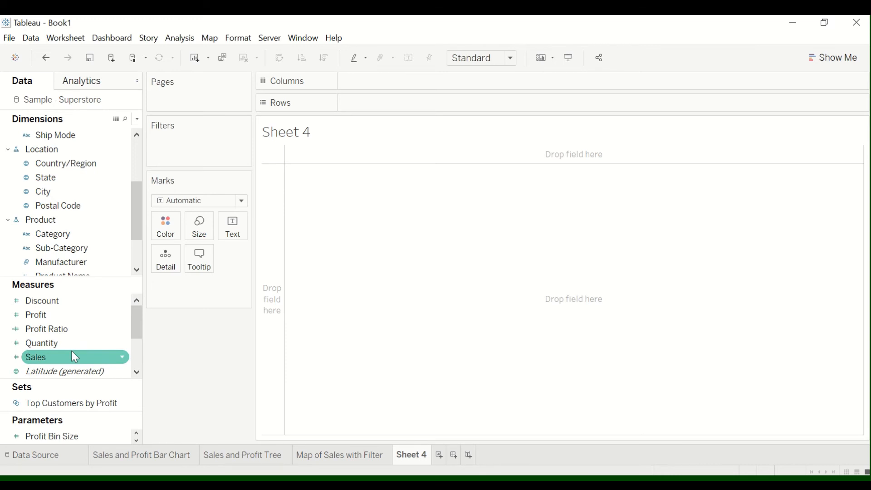
left_click(50, 316)
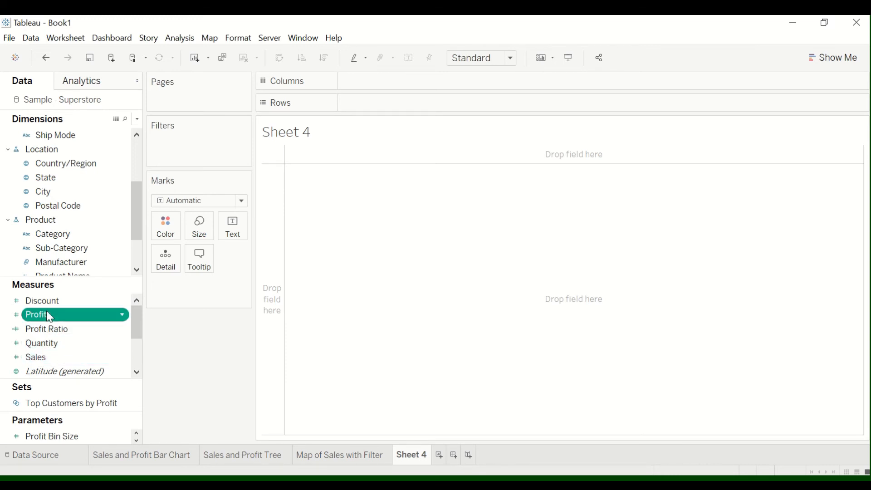
left_click_drag(50, 316, 363, 100)
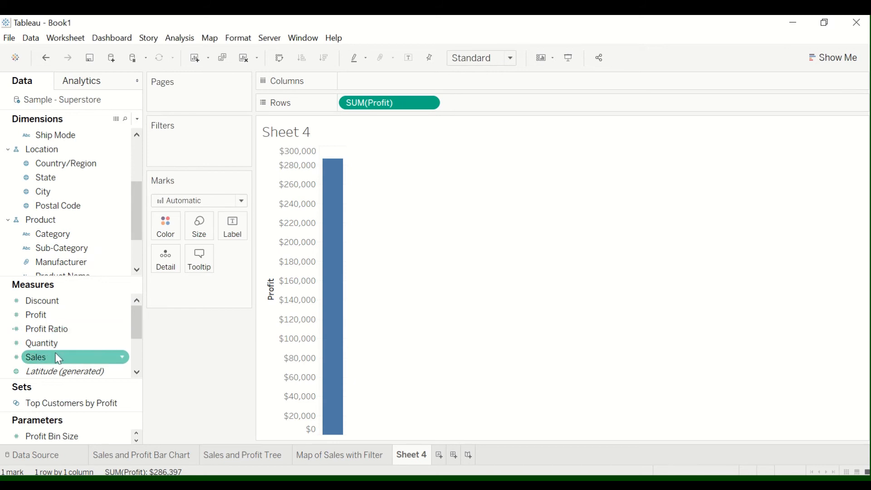
left_click_drag(58, 358, 371, 76)
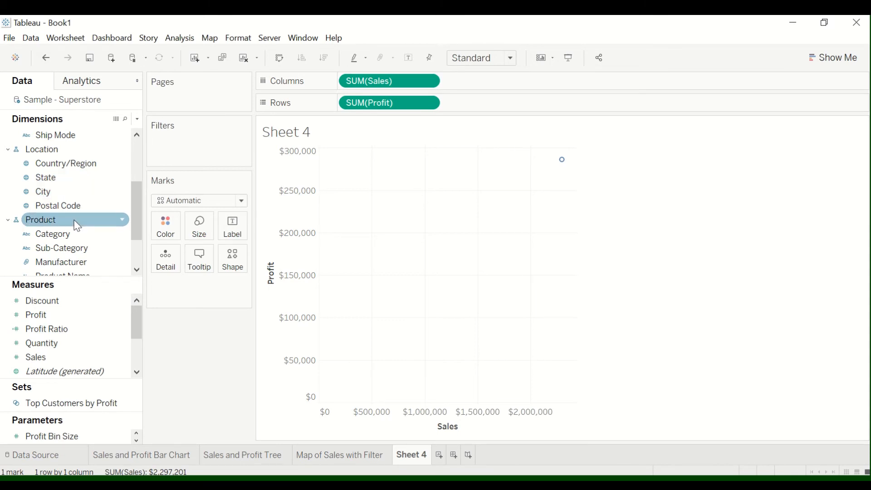
Color the Sales and Profit scatter plot by Region, and inspect the resulting marks.
scroll(77, 226, "down", 1)
scroll(77, 225, "down", 1)
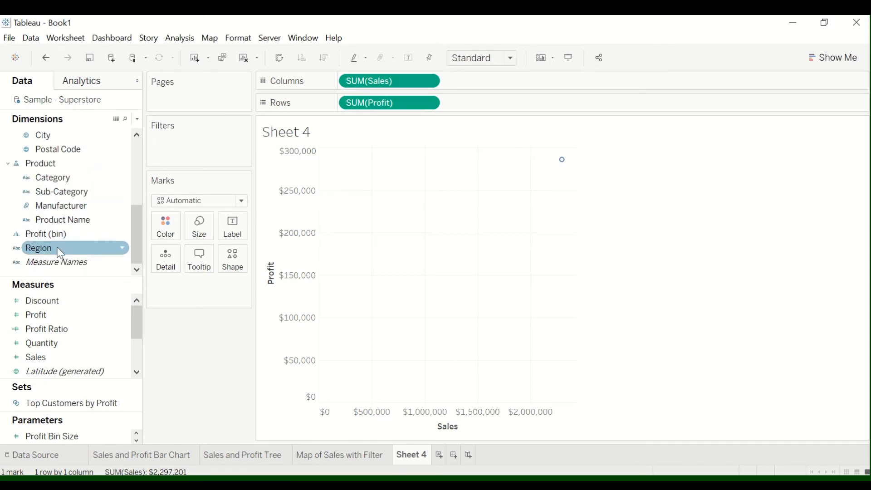
left_click_drag(58, 249, 167, 228)
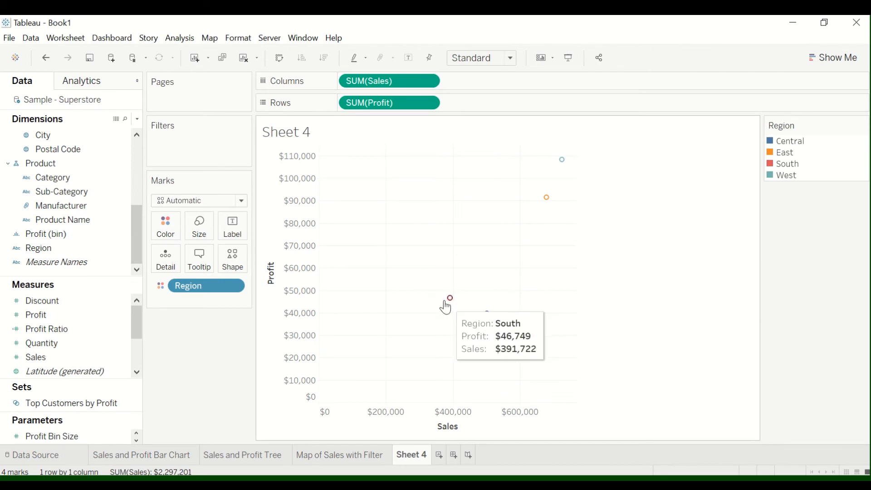
mouse_move(485, 316)
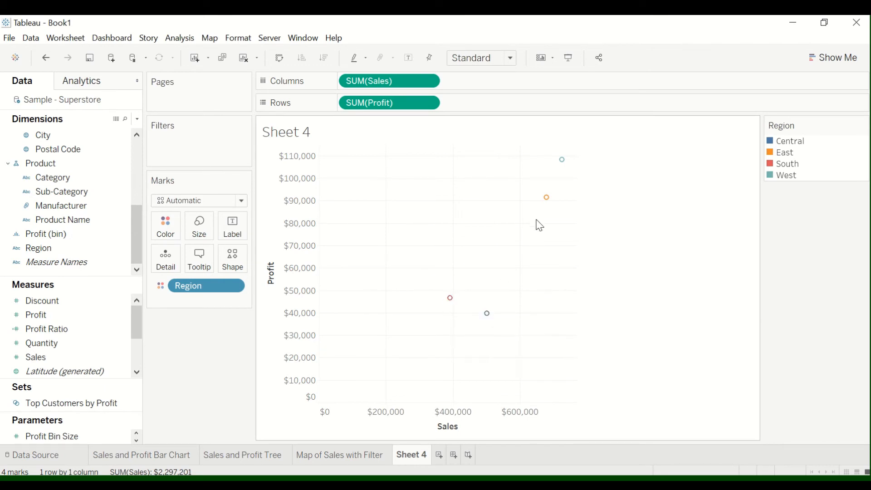
mouse_move(563, 164)
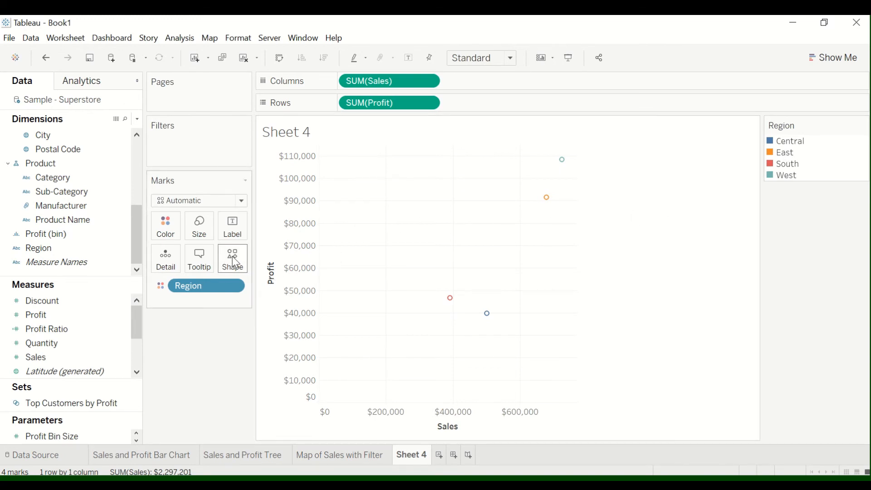
mouse_move(547, 201)
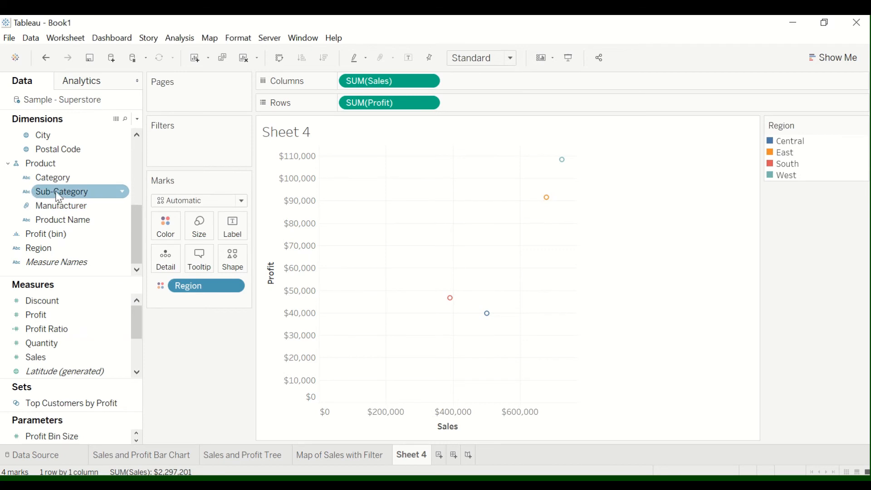
Assign Segment to the shape of the scatter plot marks.
left_click_drag(140, 217, 138, 146)
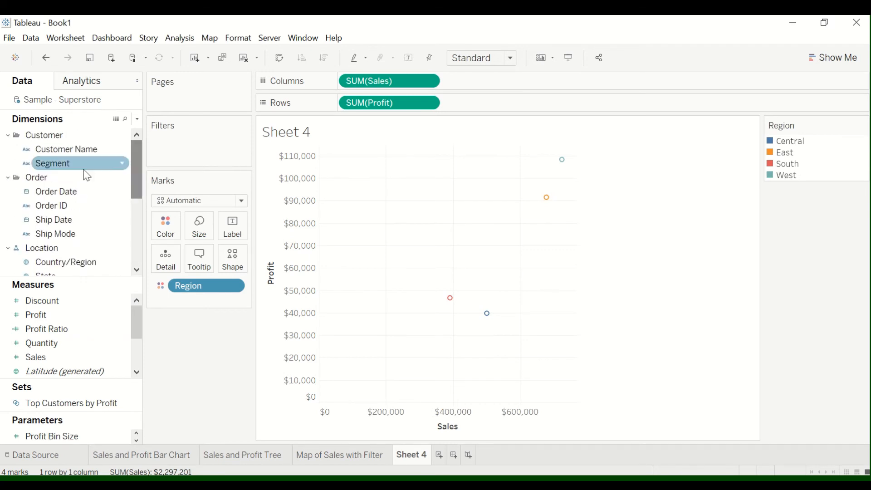
left_click_drag(67, 170, 240, 268)
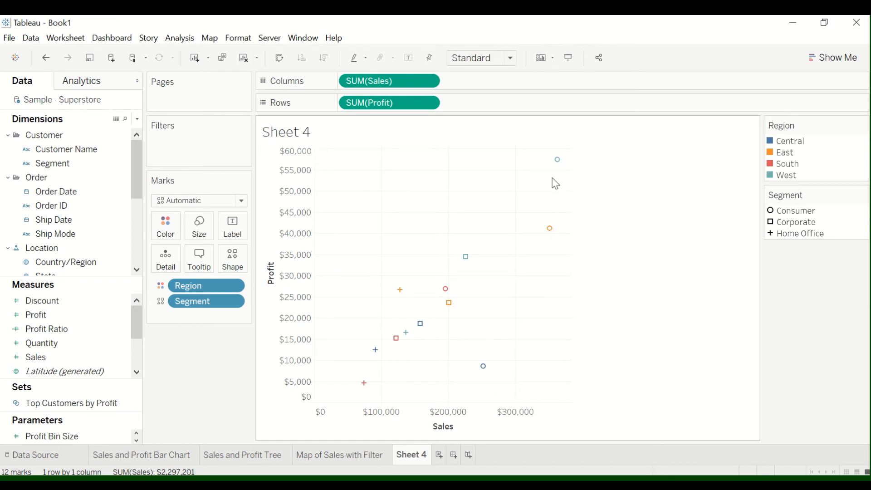
mouse_move(557, 162)
Try the yellow sun from the Weather shape palette for the Consumer segment, and discard the change.
left_click(233, 259)
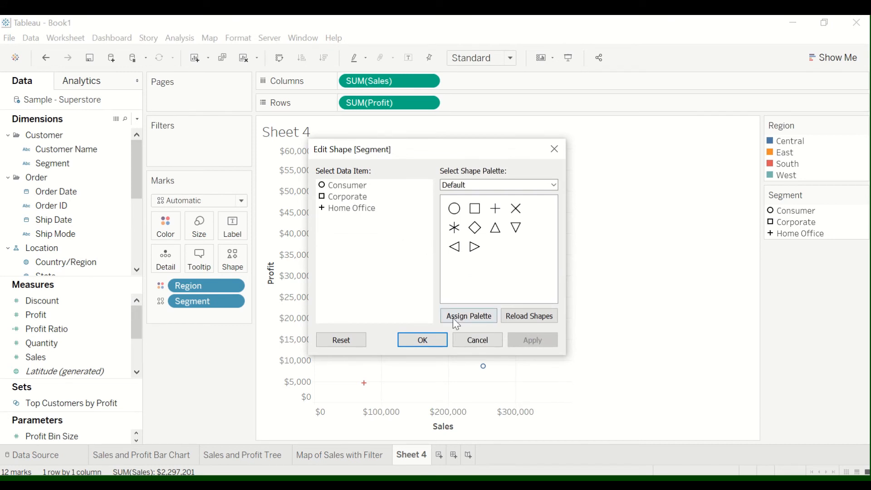
left_click(463, 187)
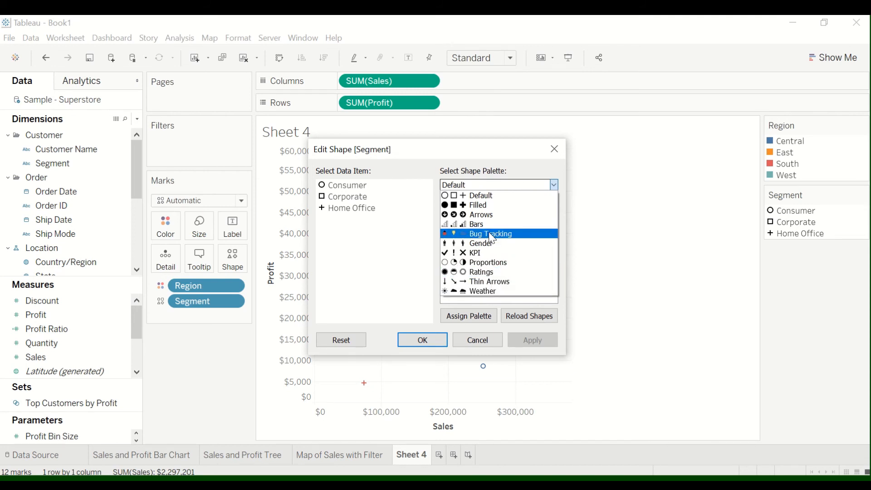
left_click(483, 293)
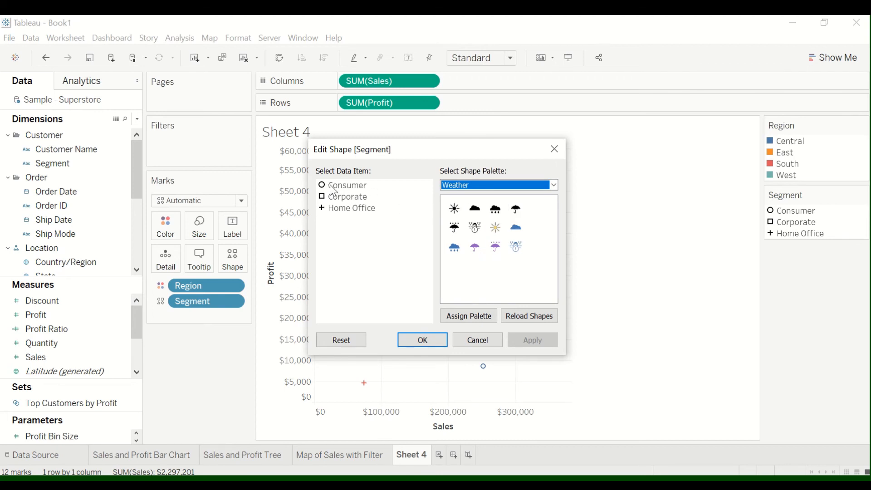
left_click(496, 232)
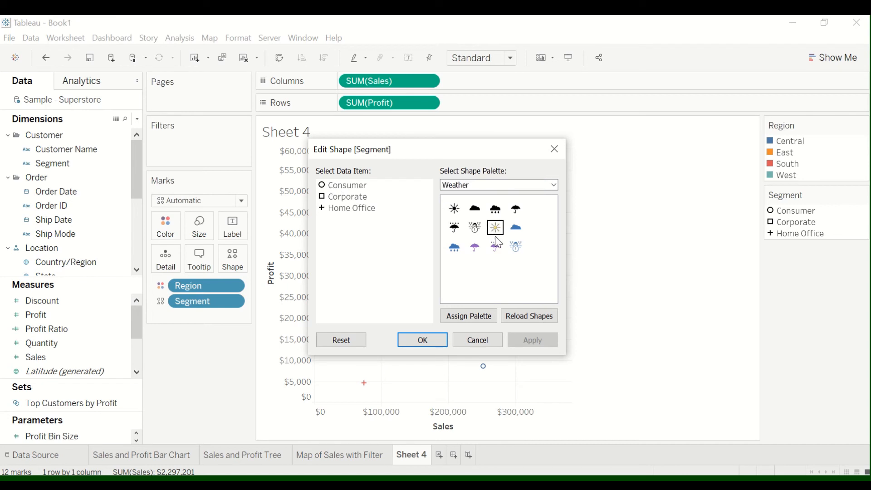
left_click(351, 185)
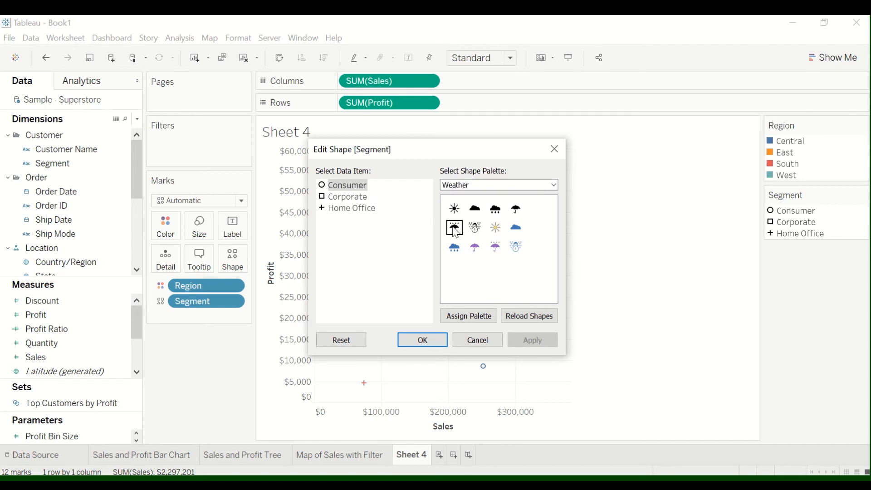
left_click(496, 228)
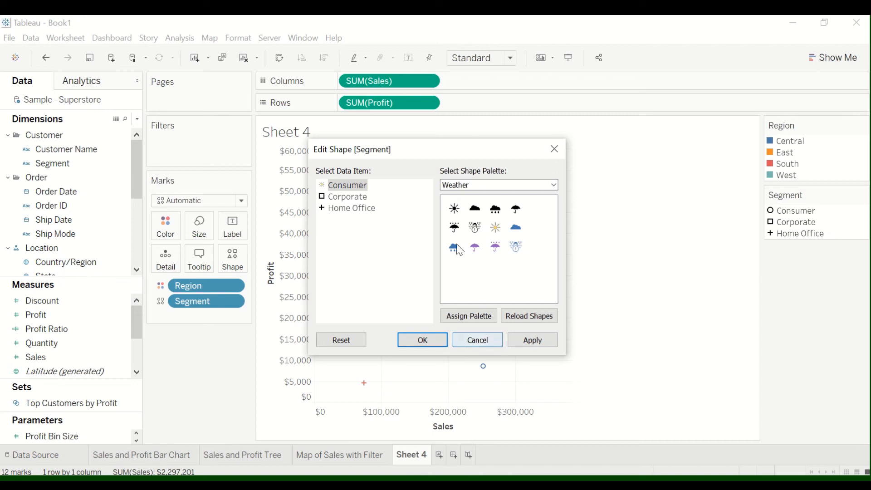
left_click(487, 344)
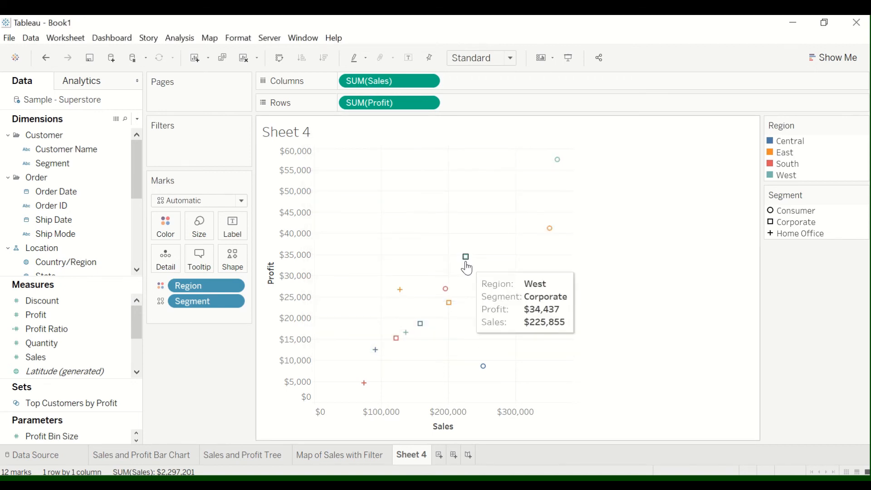
Enlarge the scatter plot marks to about the middle of the size range.
left_click(210, 235)
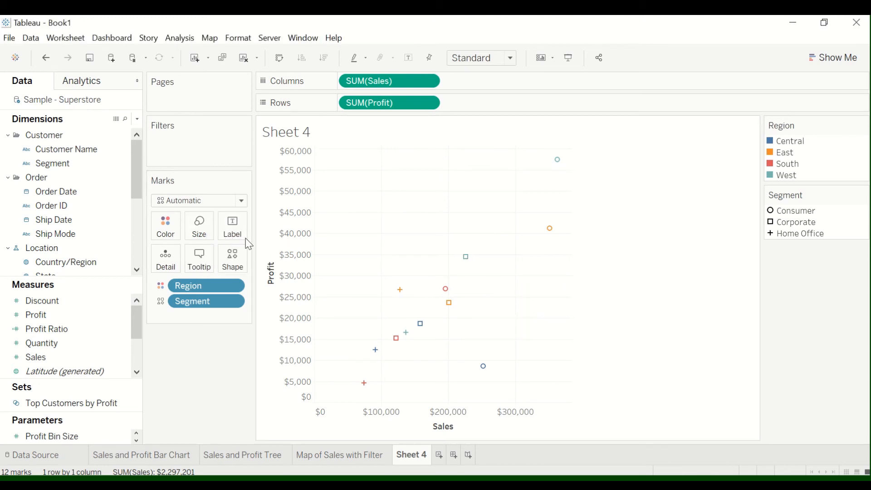
left_click(200, 231)
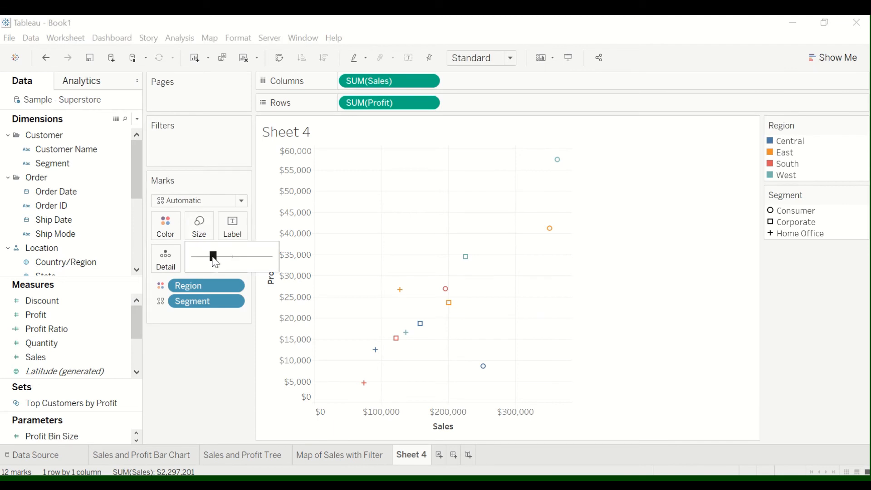
left_click_drag(215, 260, 233, 262)
left_click(203, 229)
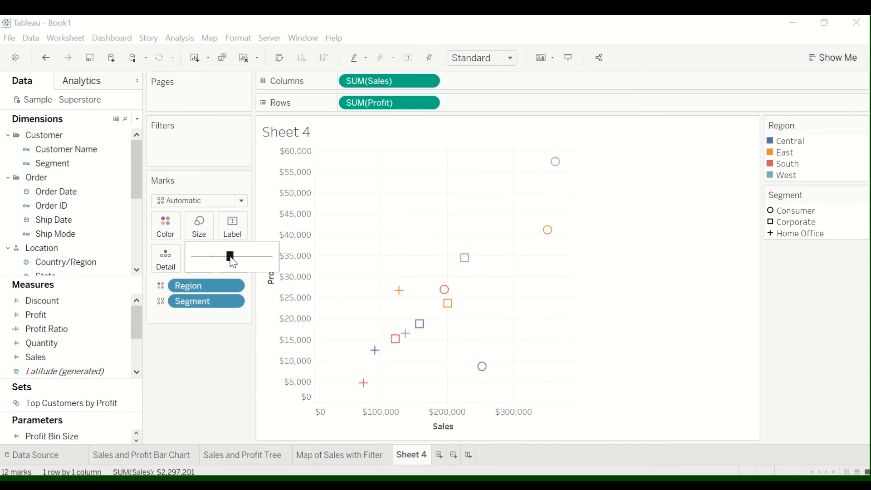
left_click(224, 357)
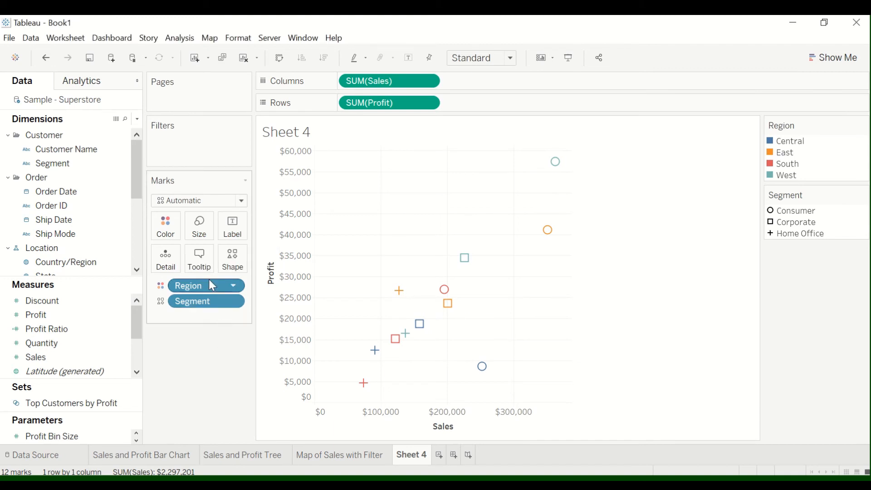
left_click(200, 227)
left_click_drag(232, 259, 229, 259)
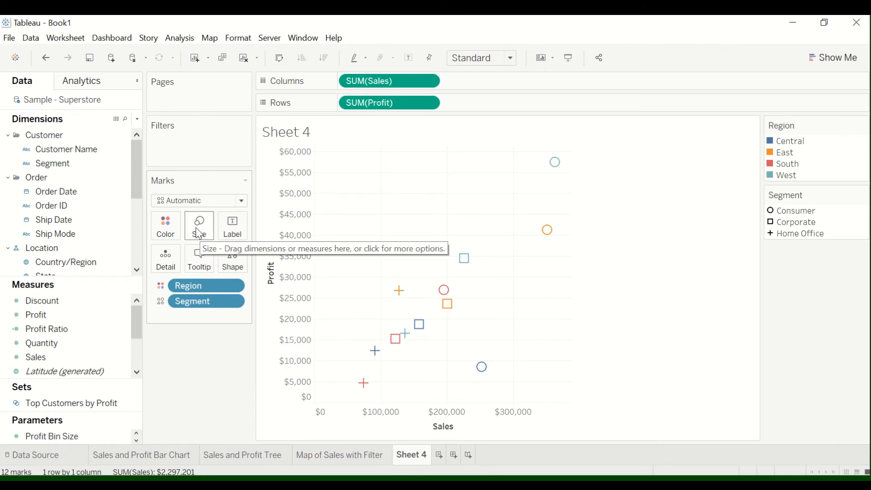
Try assigning the Default shape palette to the segments, and discard the change.
left_click(235, 267)
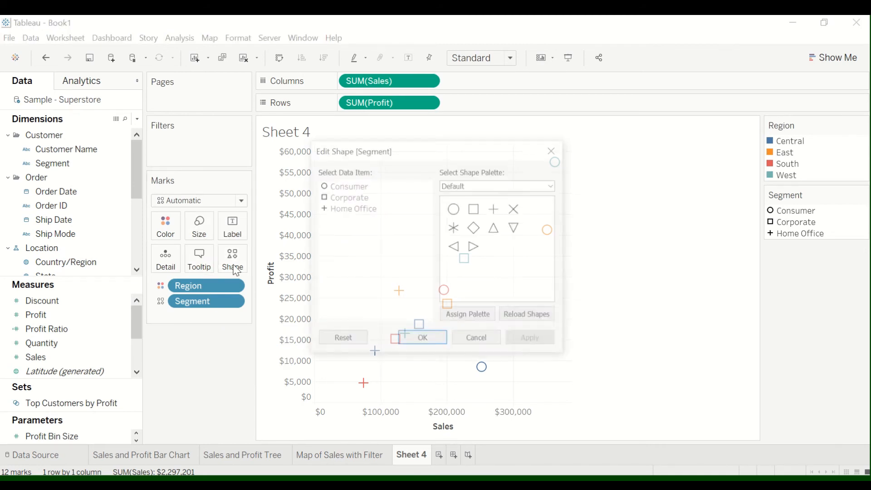
left_click(480, 315)
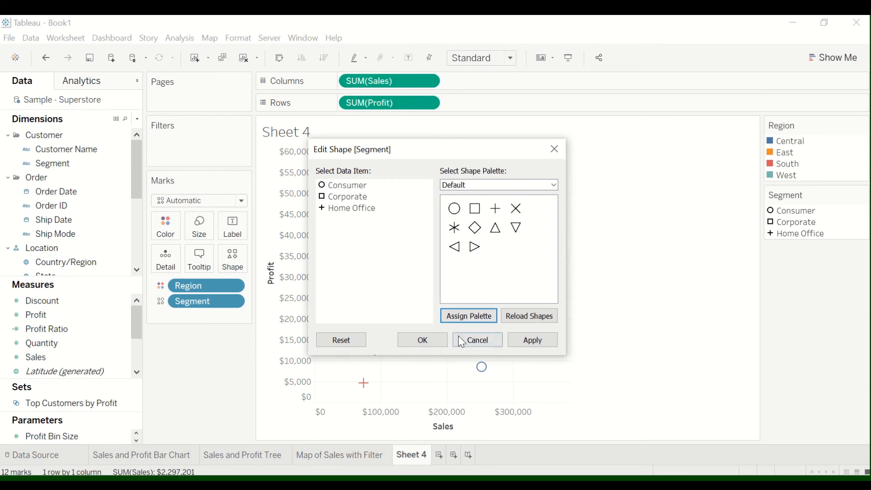
left_click(480, 344)
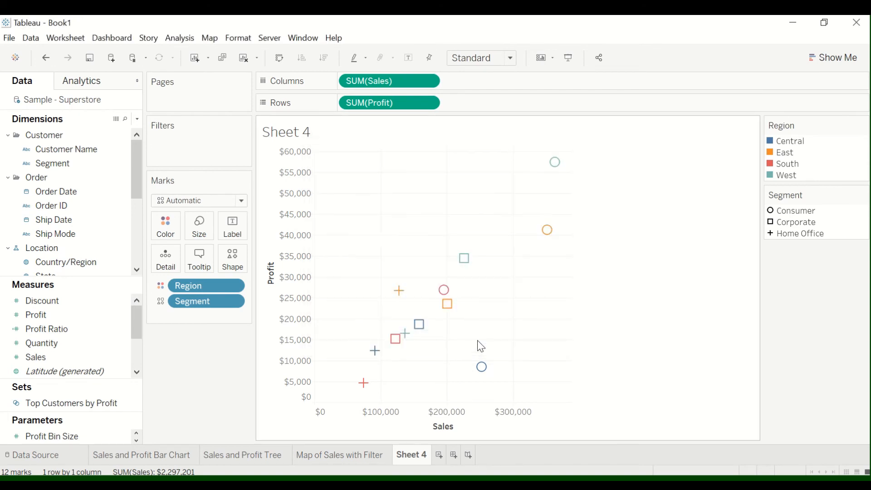
Add Customer Name to the detail of the scatter plot marks.
mouse_move(330, 27)
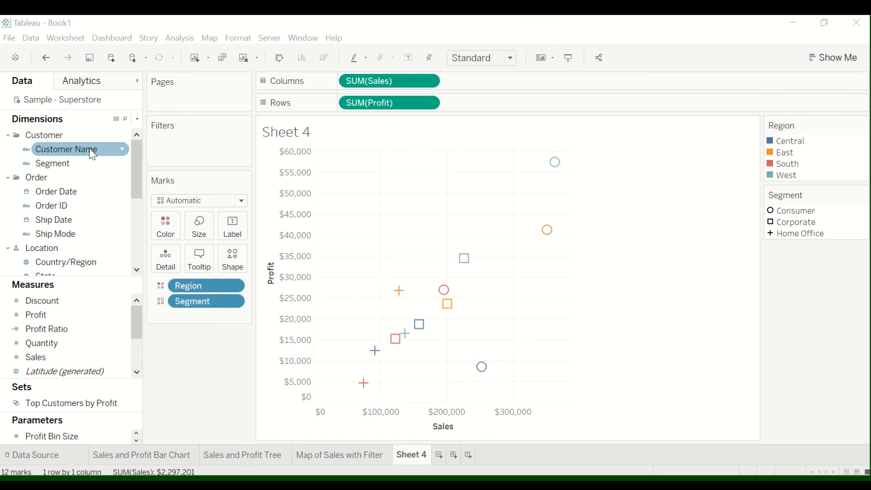
mouse_move(556, 170)
left_click_drag(51, 153, 168, 263)
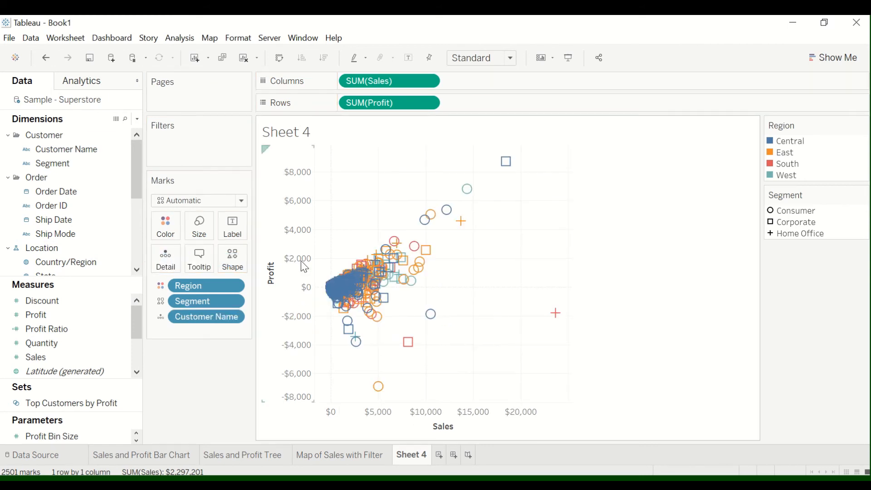
Reduce the scatter plot marks to a little under a third of the size range.
mouse_move(359, 305)
left_click(199, 226)
left_click_drag(233, 262, 208, 261)
mouse_move(340, 285)
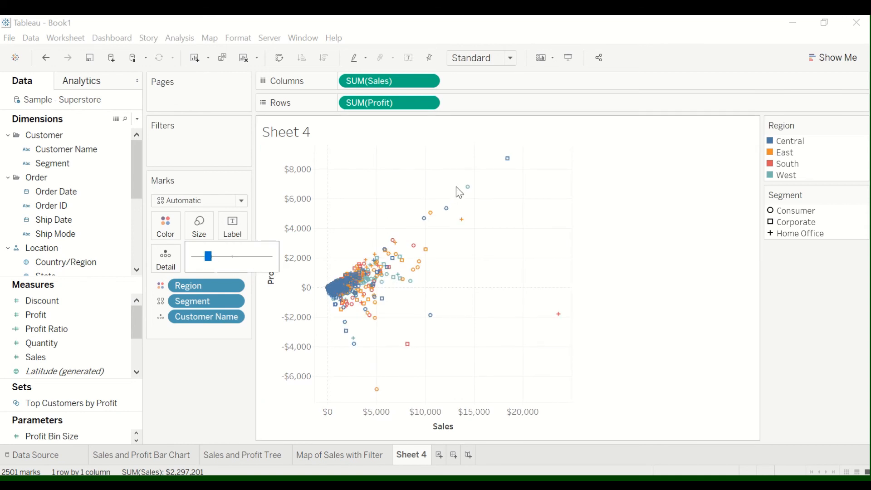
mouse_move(360, 256)
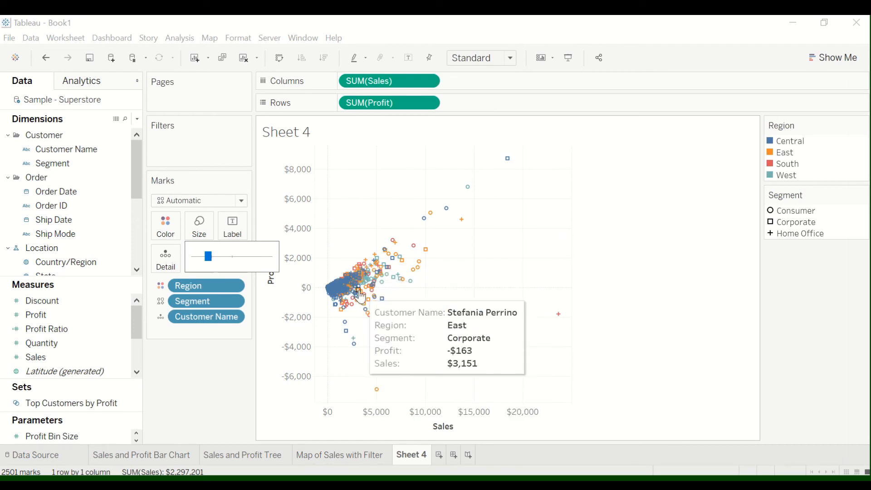
left_click(237, 381)
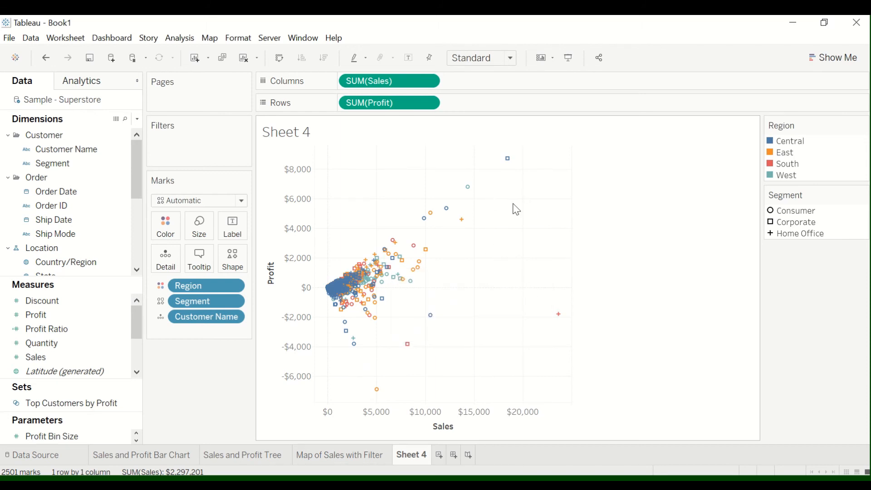
mouse_move(427, 227)
left_click(199, 225)
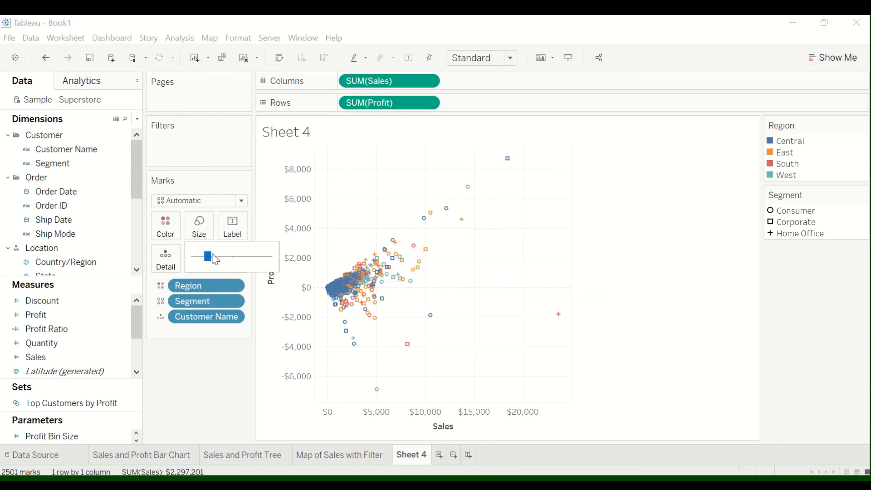
left_click_drag(218, 259, 219, 259)
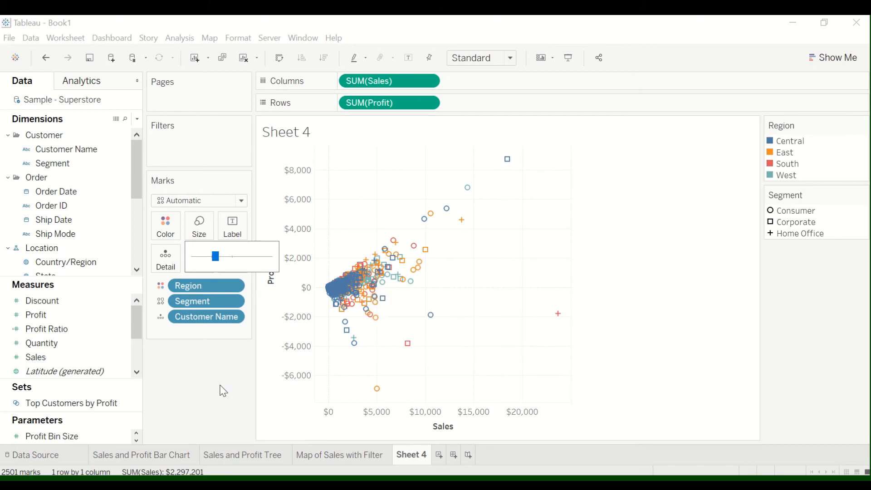
left_click(216, 395)
Label the scatter plot marks with Profit.
mouse_move(468, 195)
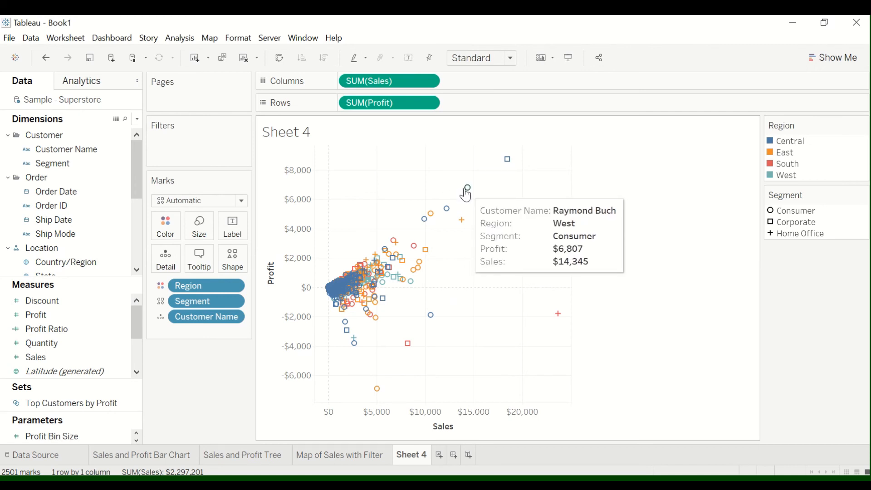
mouse_move(507, 165)
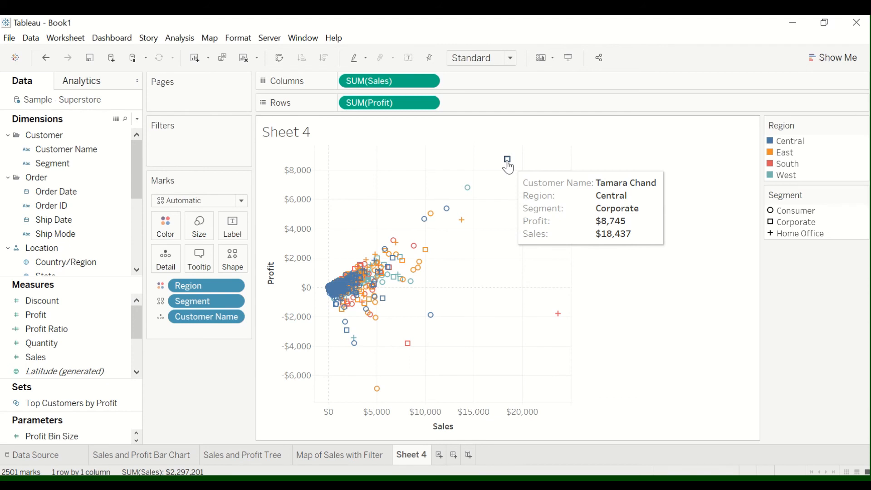
mouse_move(557, 314)
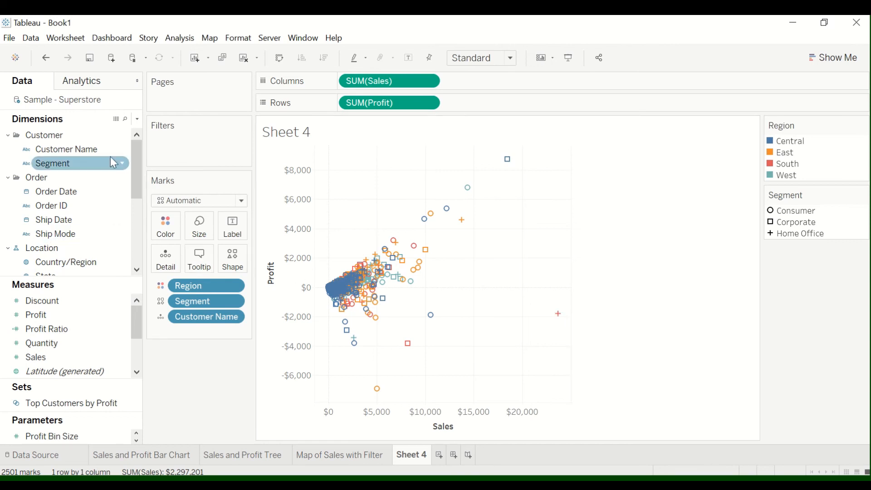
left_click_drag(133, 170, 138, 224)
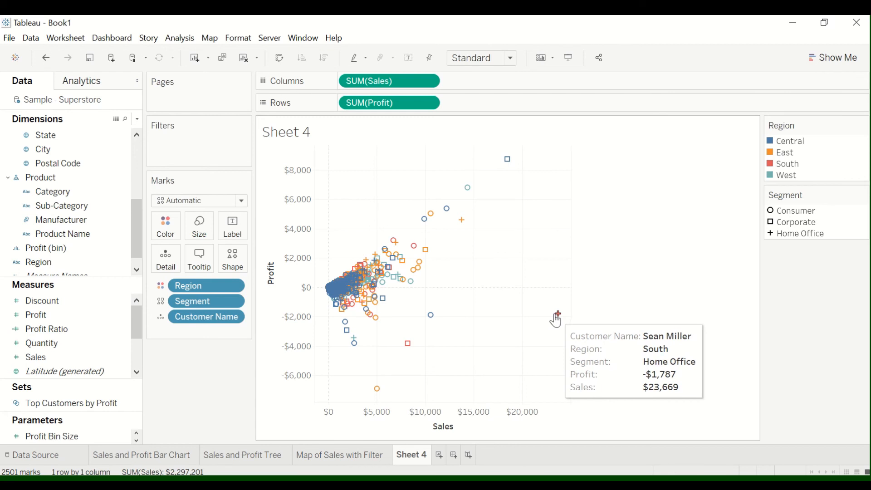
mouse_move(356, 18)
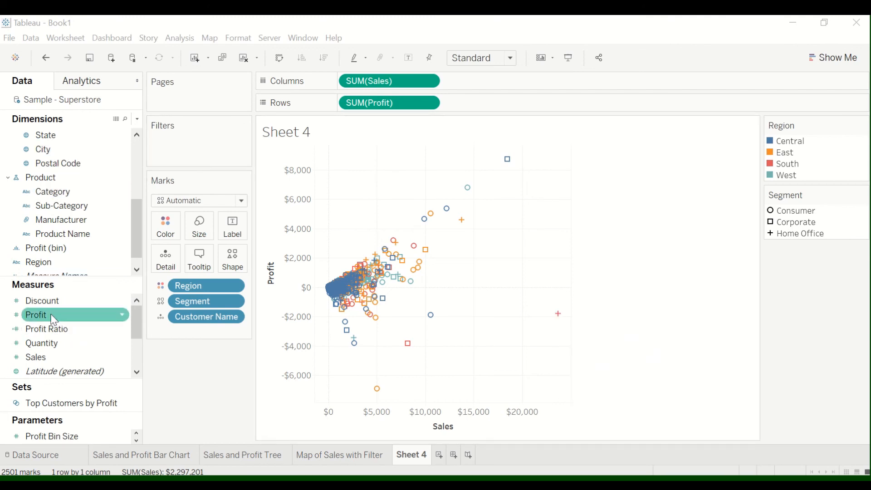
left_click_drag(38, 315, 237, 228)
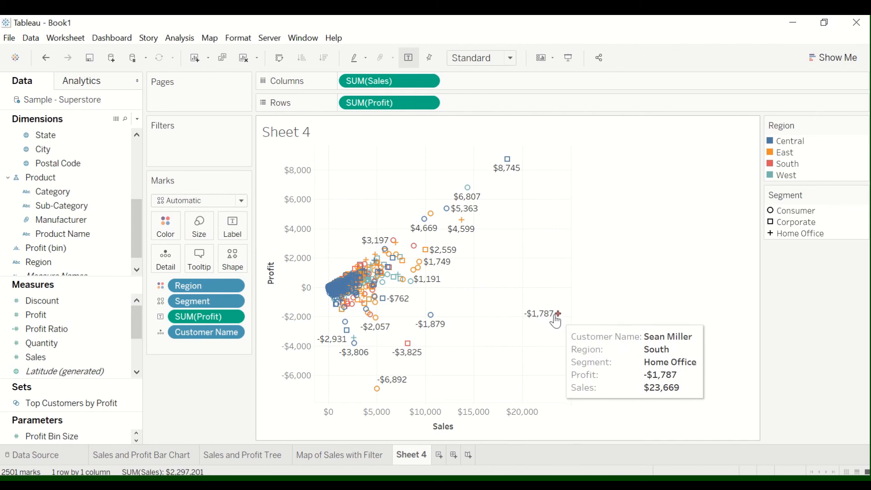
mouse_move(514, 173)
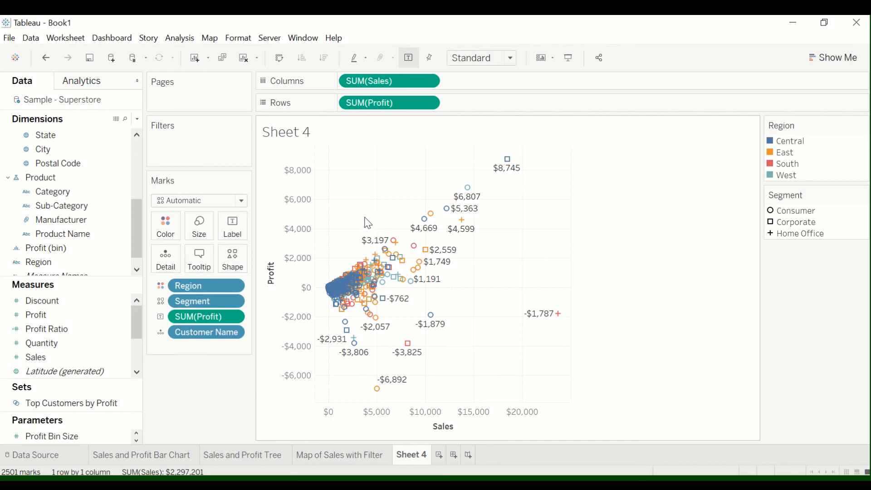
Widen the scatter plot so that it nearly fills the width of the view.
right_click(575, 236)
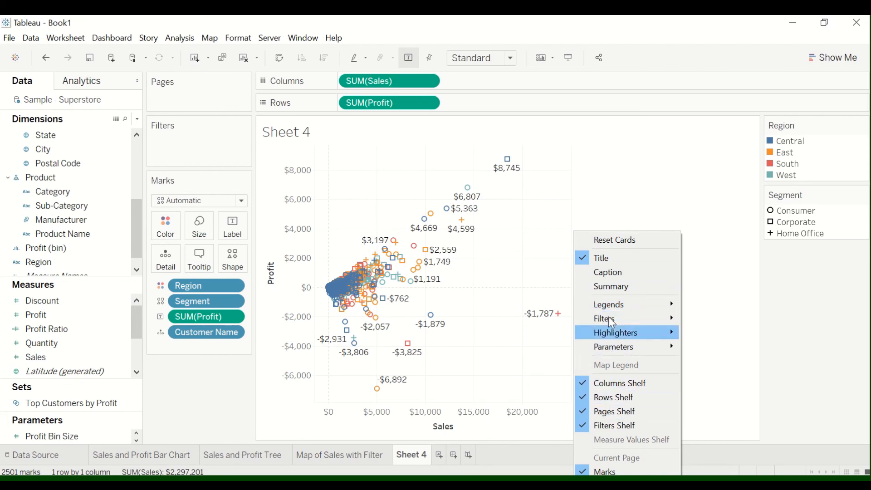
left_click(628, 198)
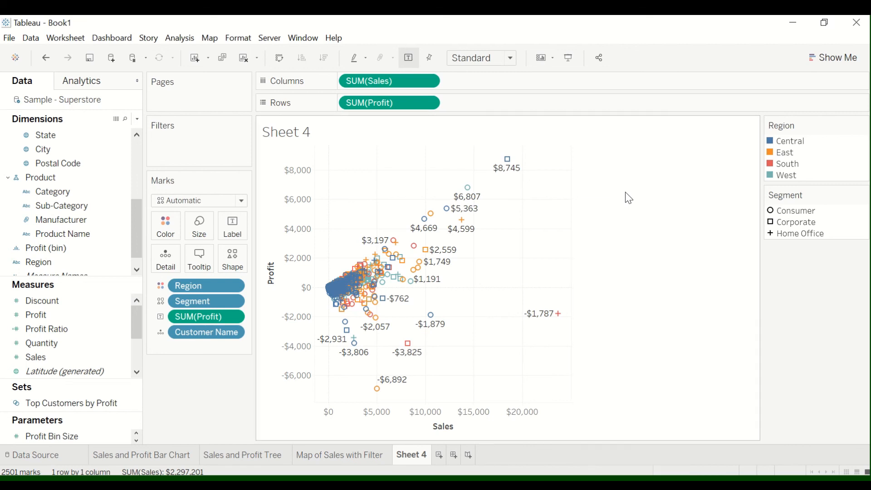
mouse_move(439, 18)
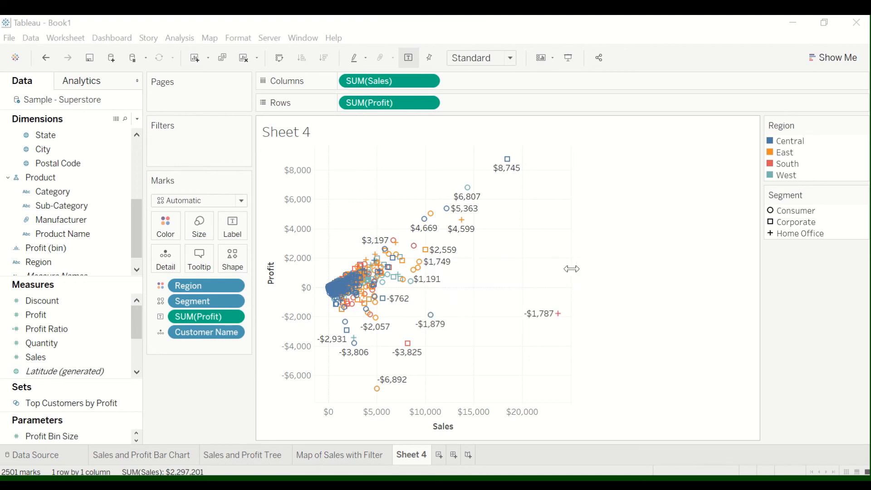
left_click_drag(571, 275, 702, 267)
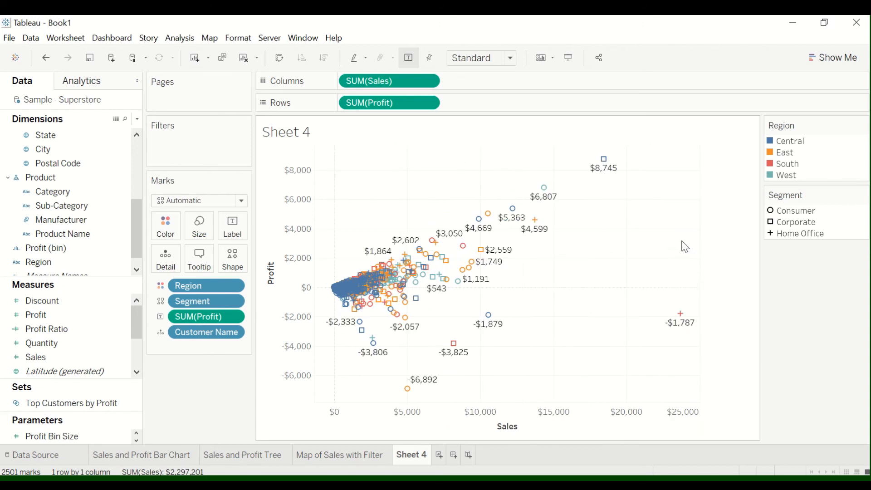
Try the Fit Width and Entire View fit options on the scatter plot, and restore Standard.
left_click(496, 61)
left_click(493, 86)
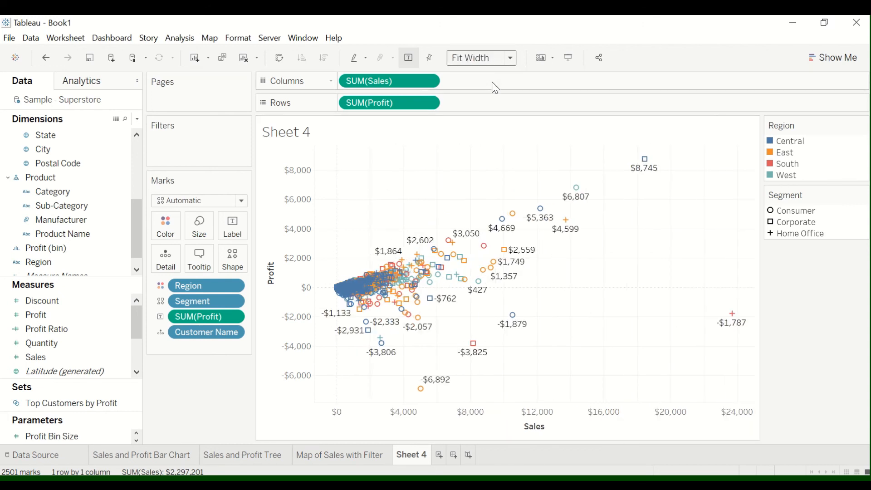
left_click(486, 58)
left_click(487, 107)
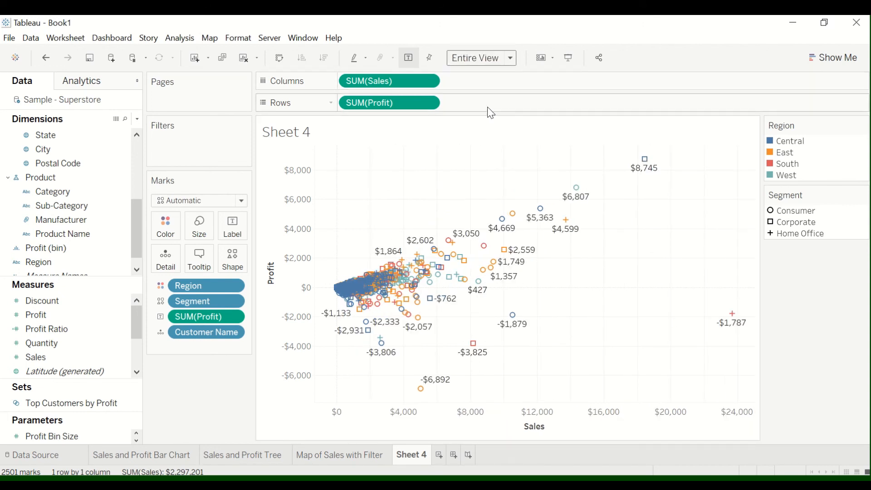
left_click(485, 61)
left_click(482, 72)
left_click(506, 58)
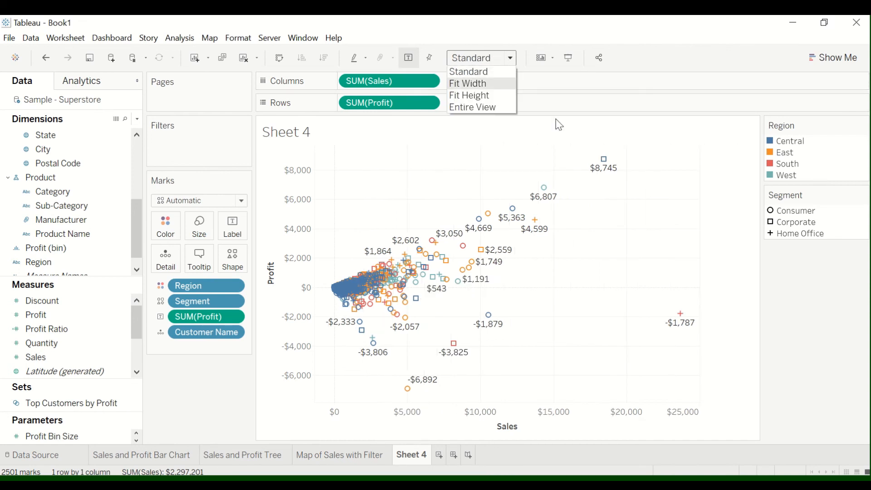
left_click(665, 20)
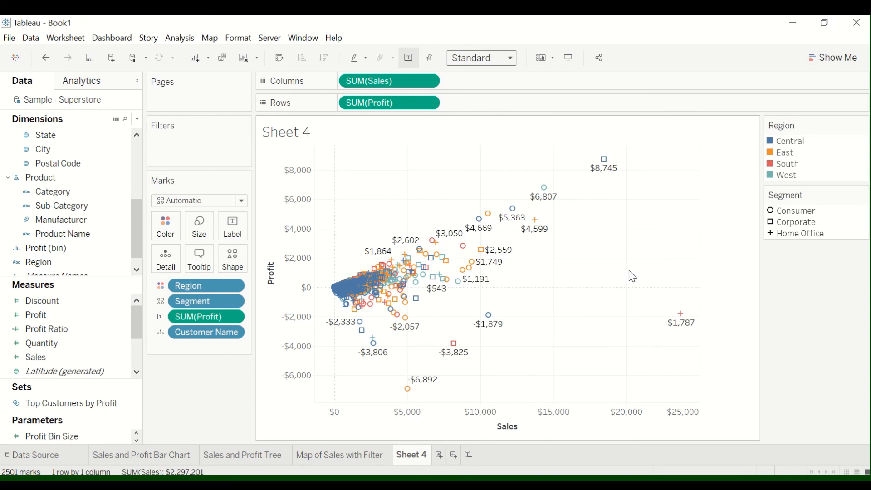
Show trend lines for the regions on the scatter plot.
right_click(588, 277)
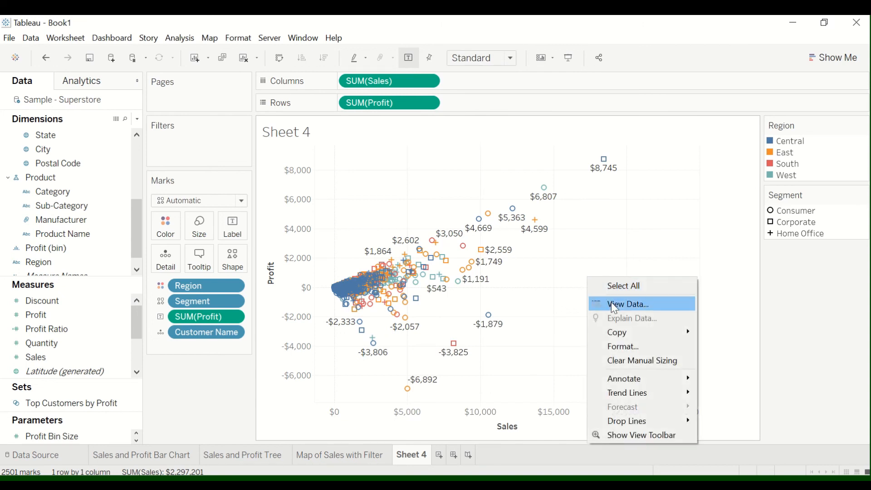
mouse_move(640, 392)
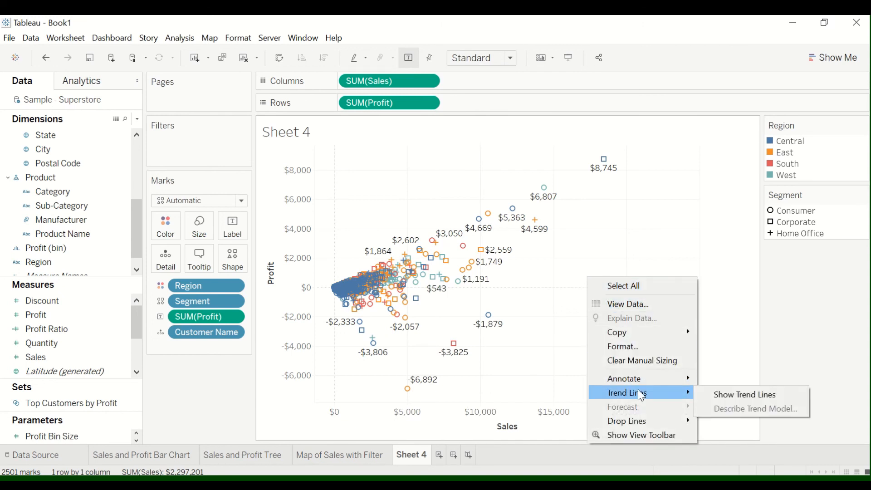
left_click(728, 394)
mouse_move(645, 211)
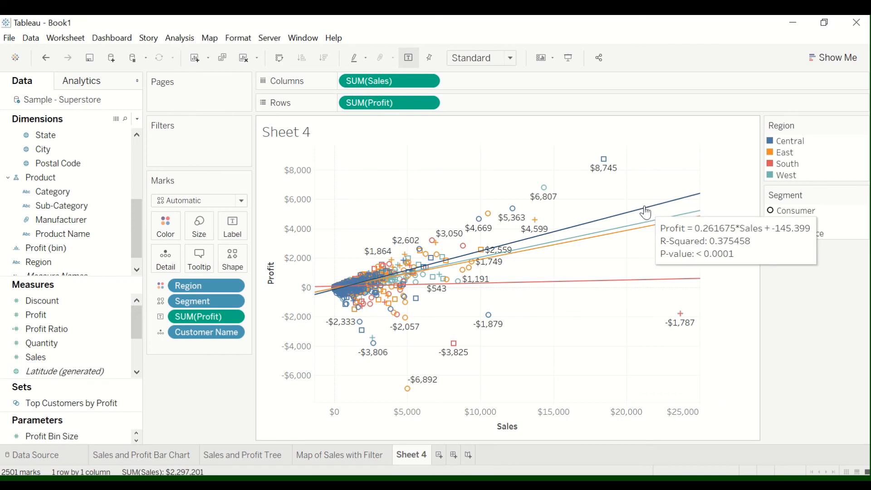
mouse_move(677, 202)
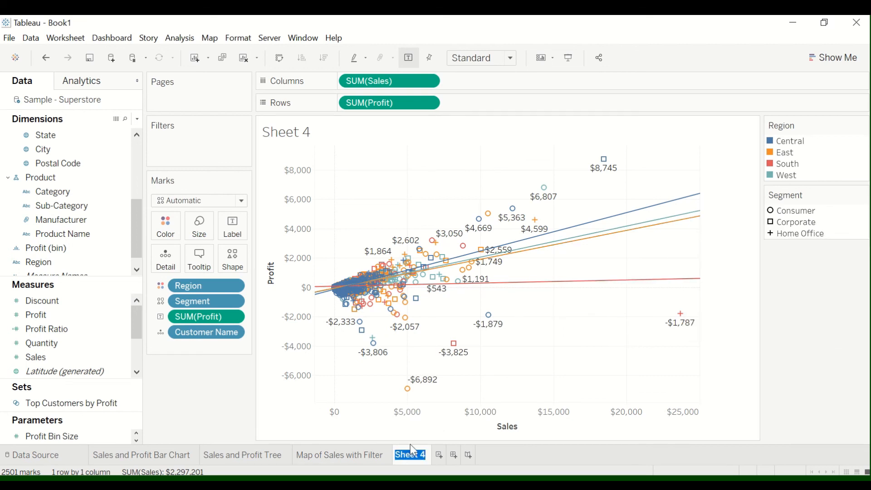
Rename the scatter plot worksheet as "Scatter Sales Profit Customer Name".
type("Scatter ")
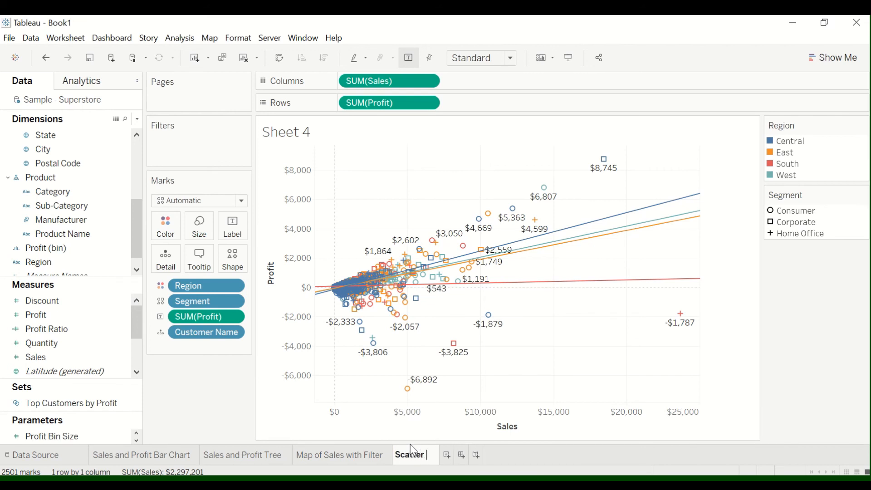
type("Sales Pro")
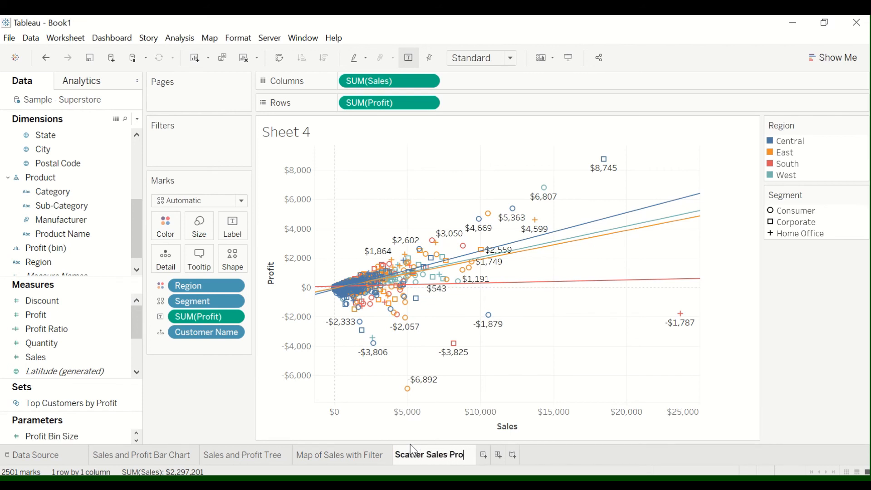
type("fit Cus")
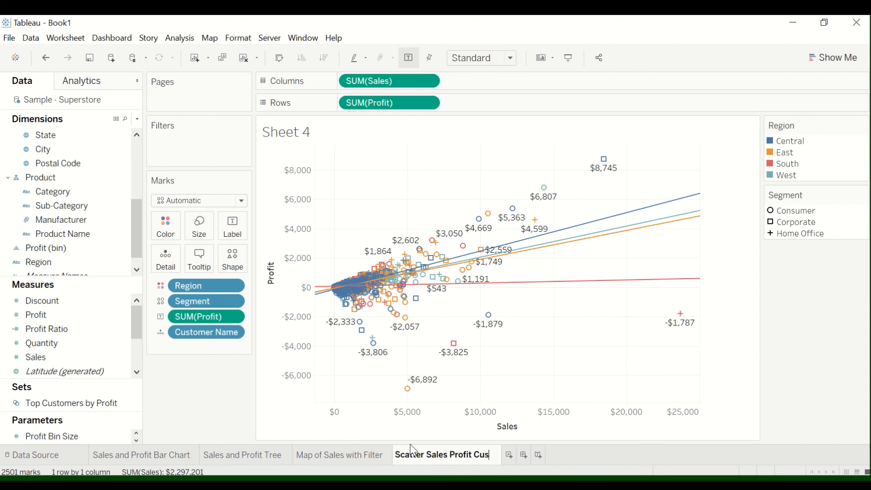
type("tomer")
key("BackSpace")
key("BackSpace")
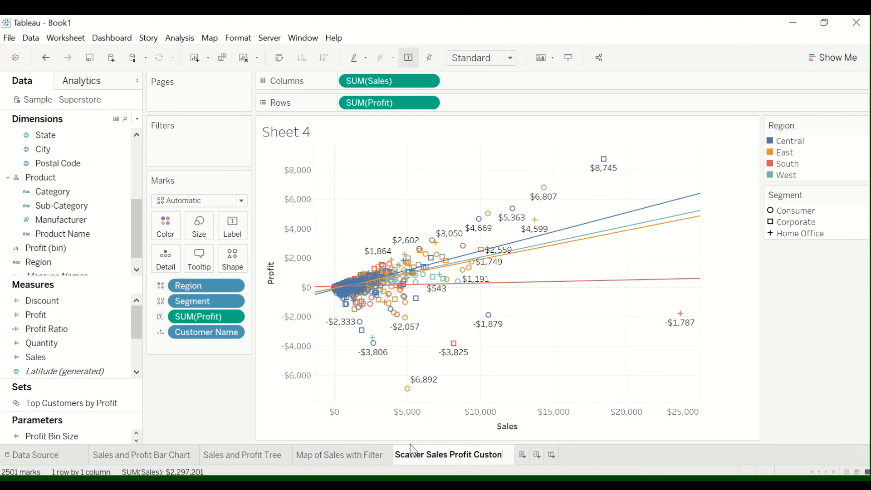
type("er Name")
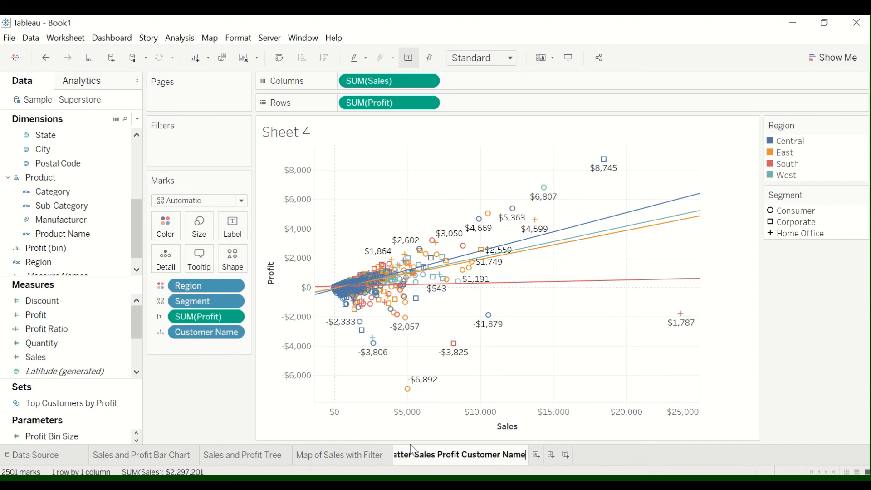
key("Return")
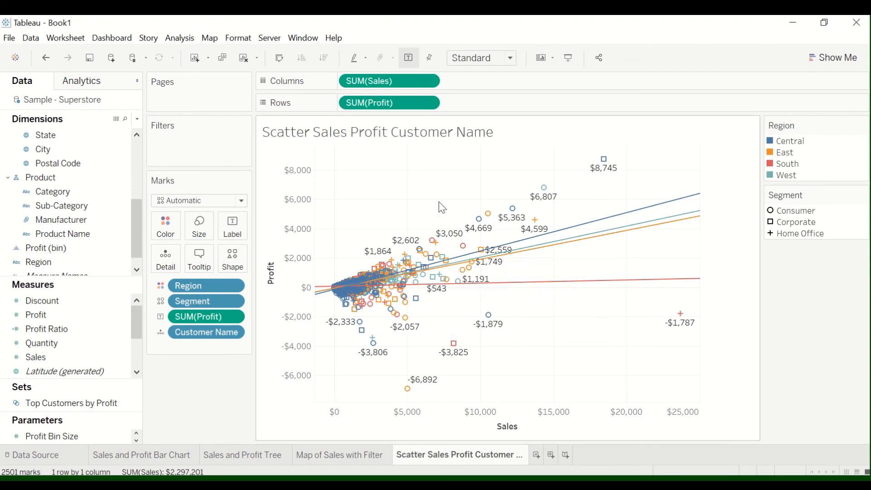
Create a new dashboard, and undo its creation.
mouse_move(398, 21)
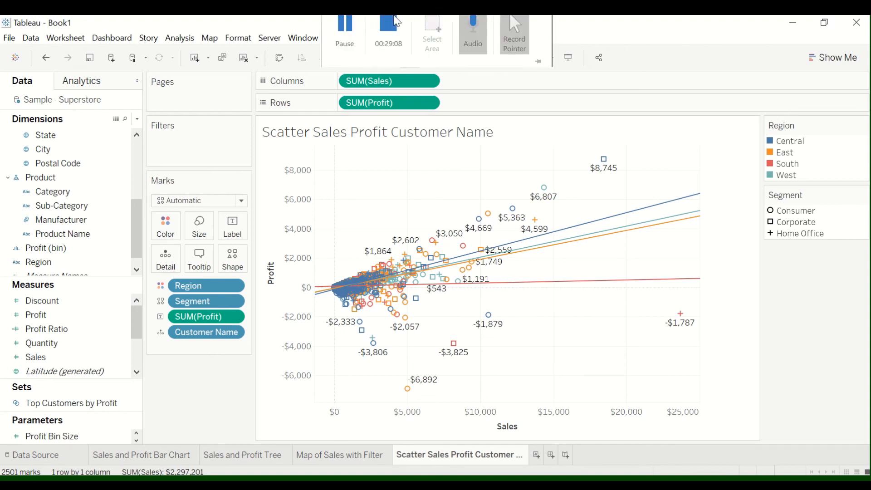
left_click(550, 458)
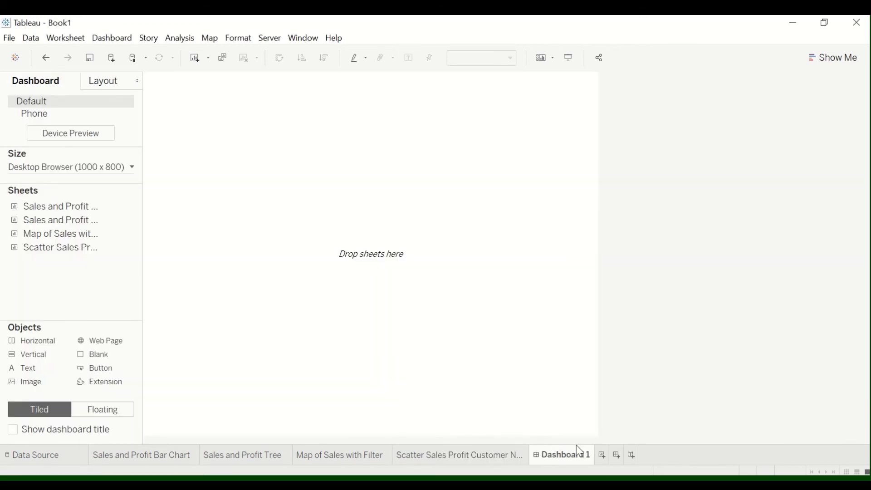
left_click(46, 58)
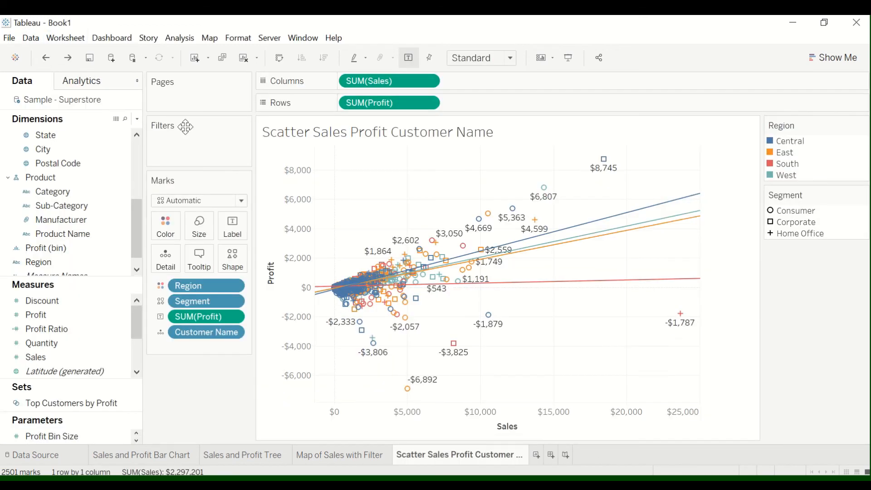
Create a new worksheet, and undo its creation.
left_click(537, 455)
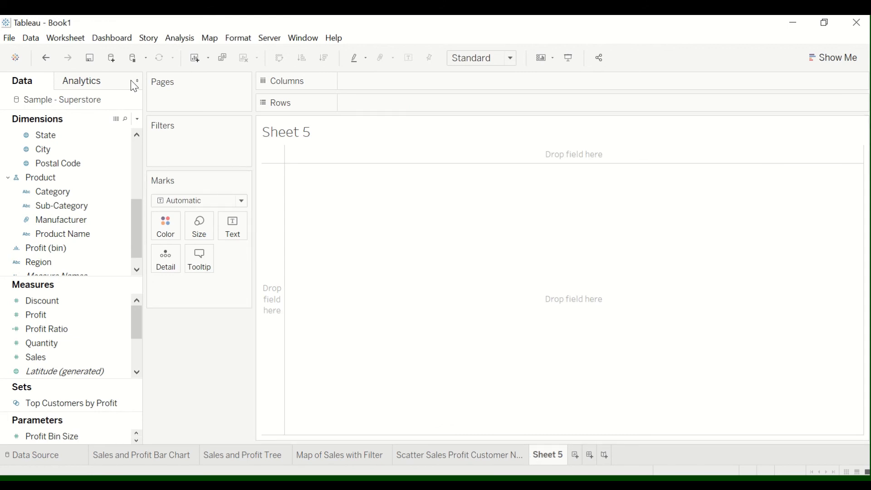
key("ctrl+z")
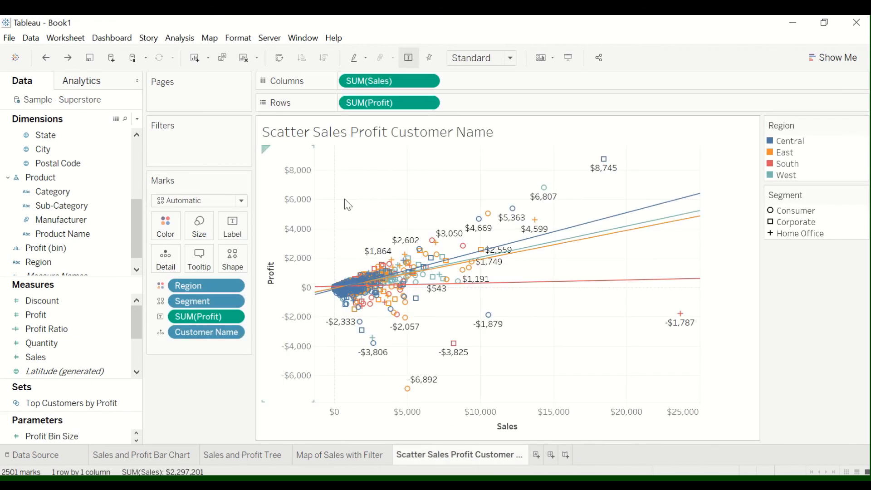
Create a dashboard containing the Sales and Profit Bar Chart, Sales and Profit Tree, Map of Sales with Filter, and Scatter Sales Profit Customer Name sheets.
left_click(553, 458)
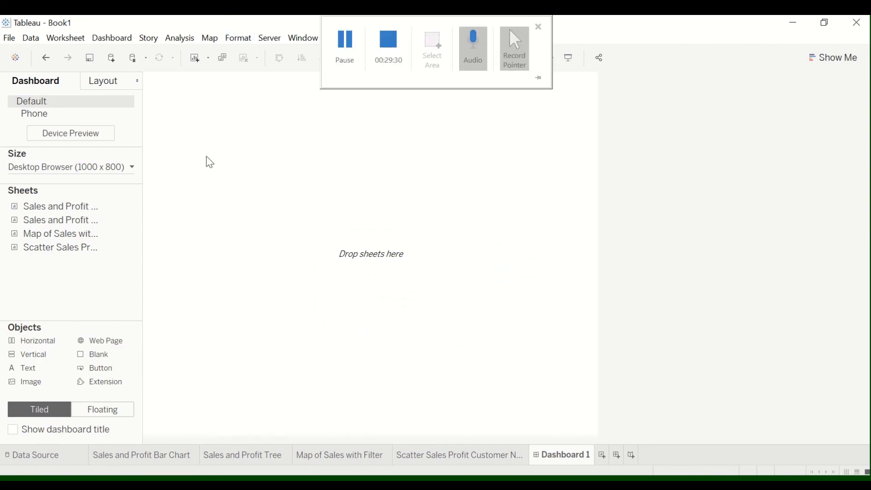
double_click(75, 208)
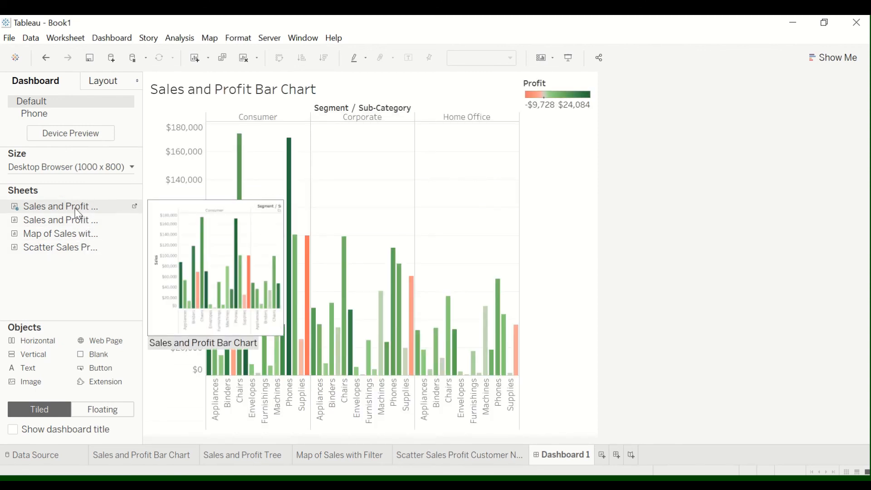
double_click(79, 222)
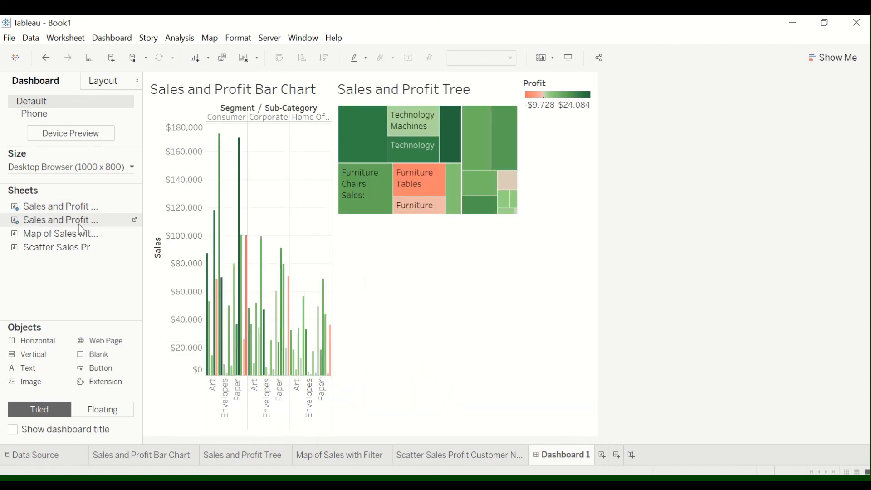
double_click(83, 234)
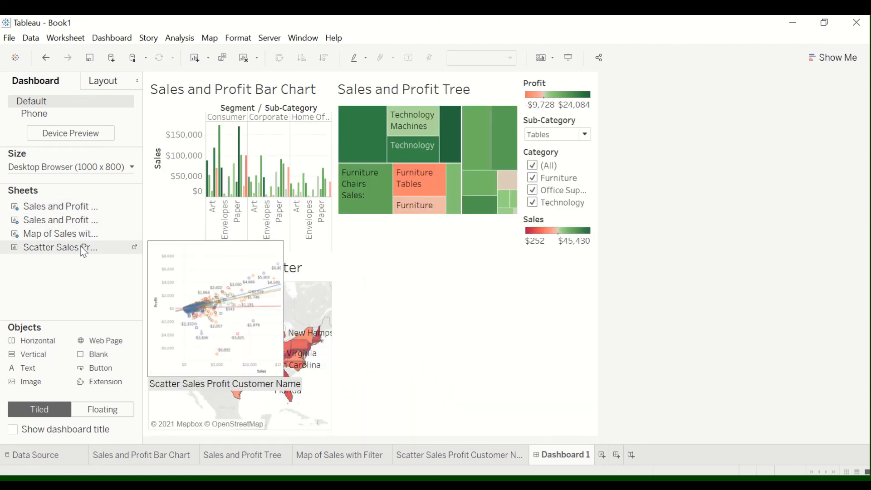
double_click(81, 248)
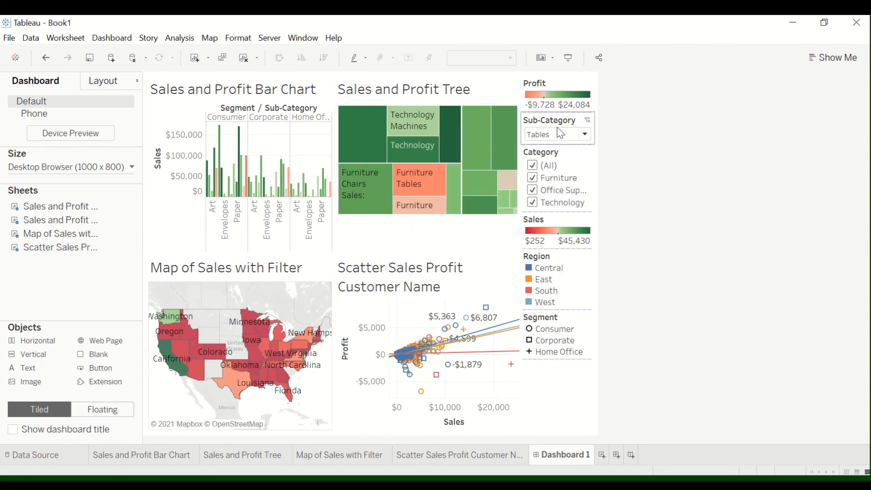
Try excluding Furniture in the dashboard's Category filter, and include it again.
left_click(533, 178)
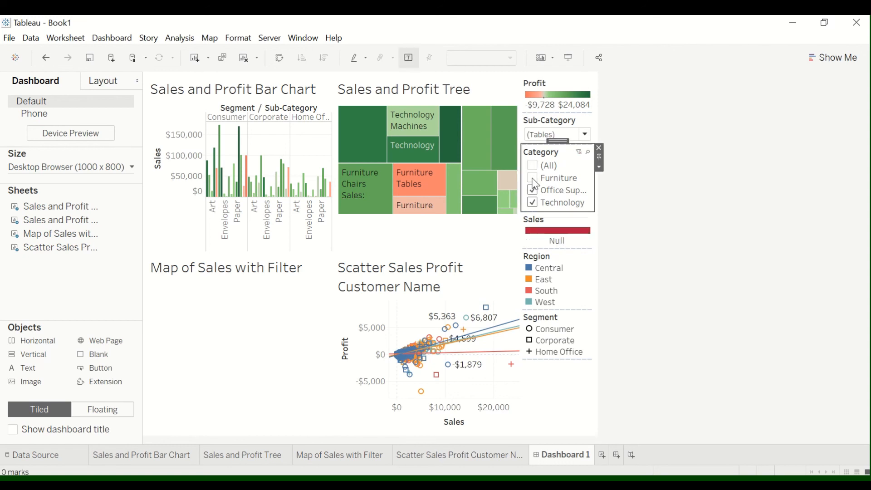
left_click(533, 178)
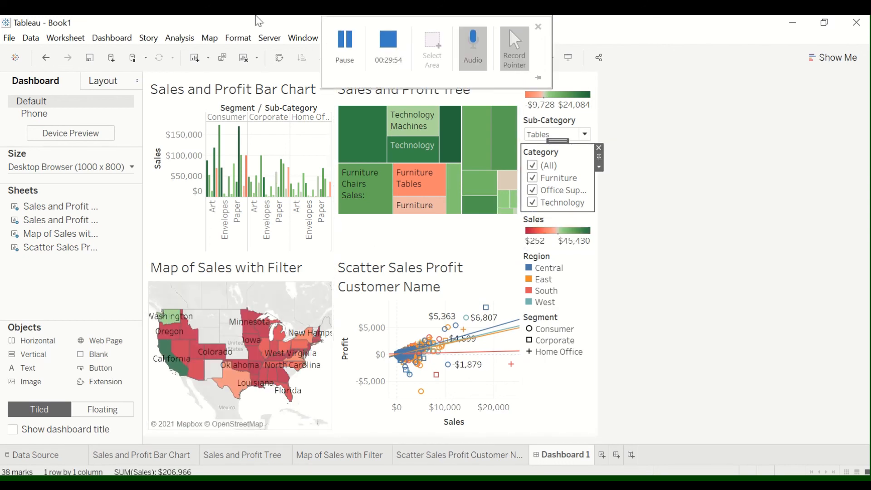
left_click(451, 110)
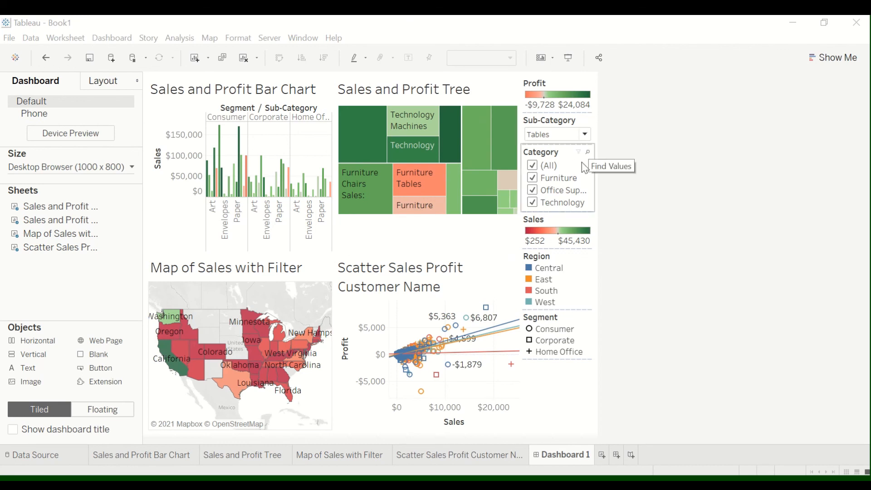
Apply the Category filter to all worksheets using this data source.
left_click(579, 157)
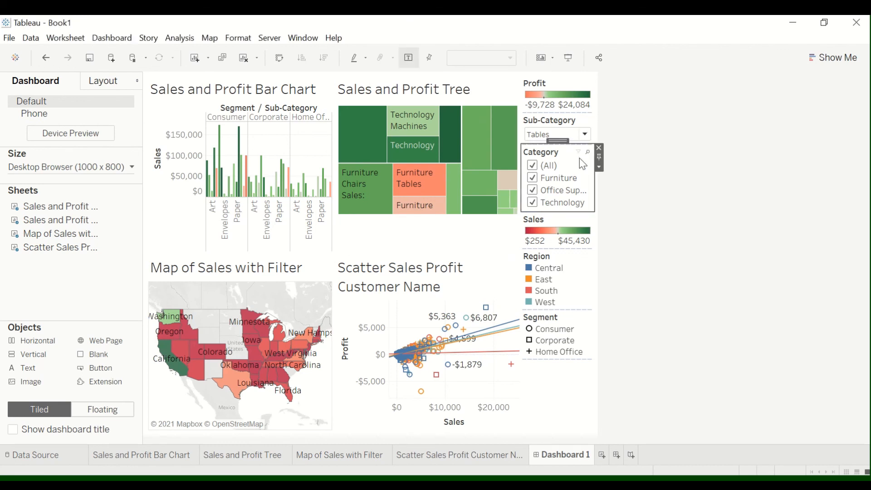
left_click(599, 168)
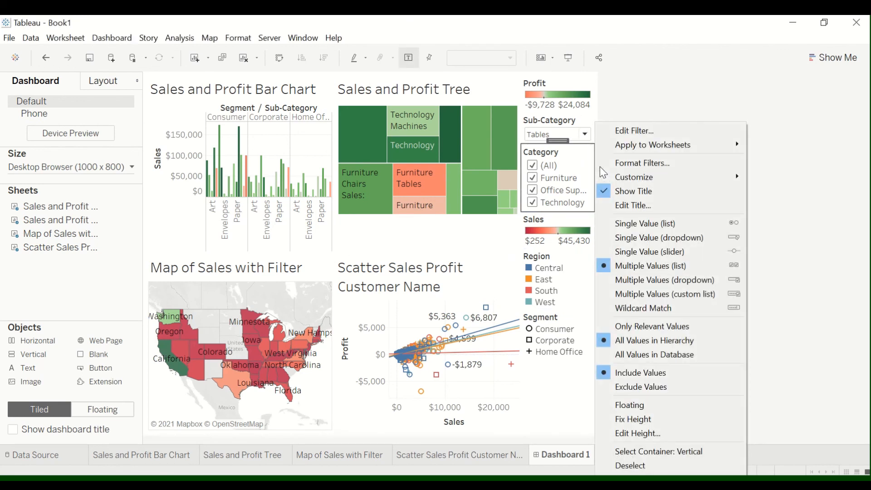
mouse_move(632, 145)
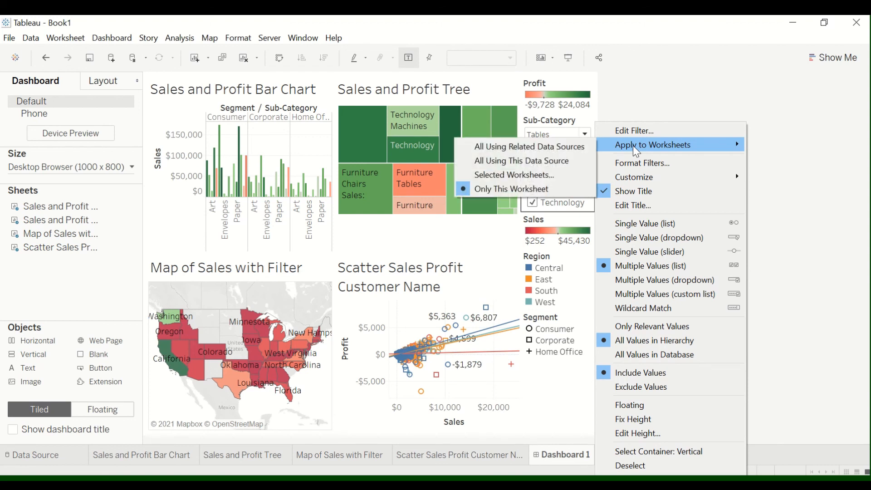
left_click(582, 161)
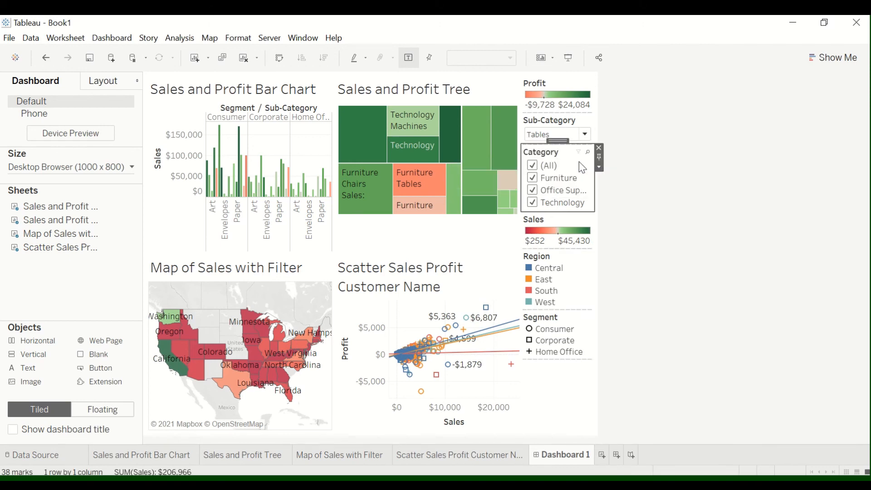
Test the Category filter on the dashboard by excluding categories such as Furniture, and restore all categories.
left_click(535, 167)
left_click(536, 167)
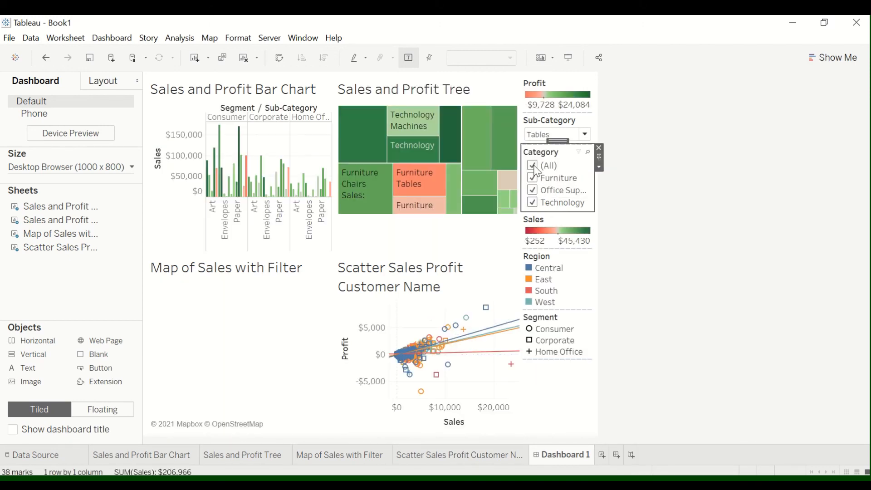
left_click(537, 178)
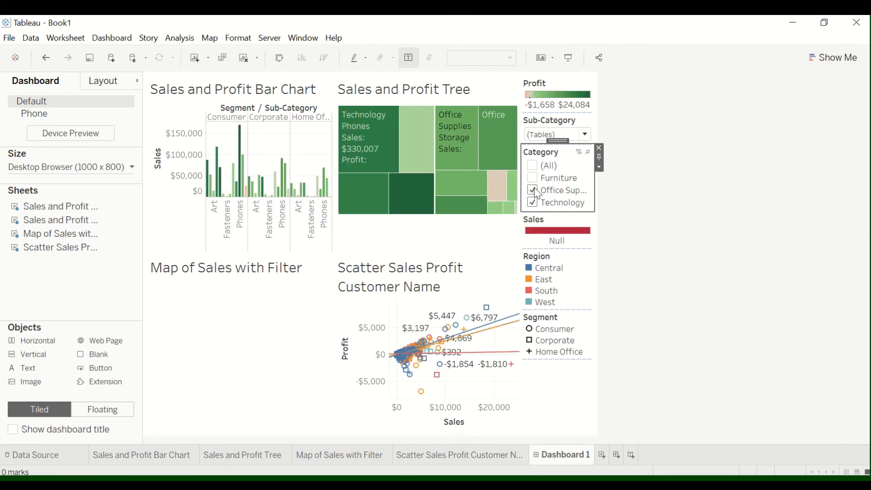
left_click(537, 194)
left_click(534, 202)
left_click(533, 169)
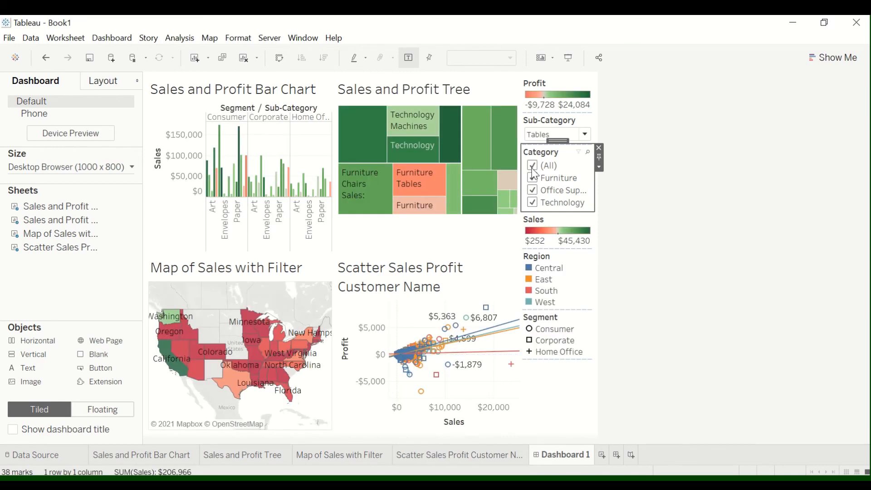
Set the Sub-Category filter to (All) and apply it to all worksheets using this data source.
left_click(550, 139)
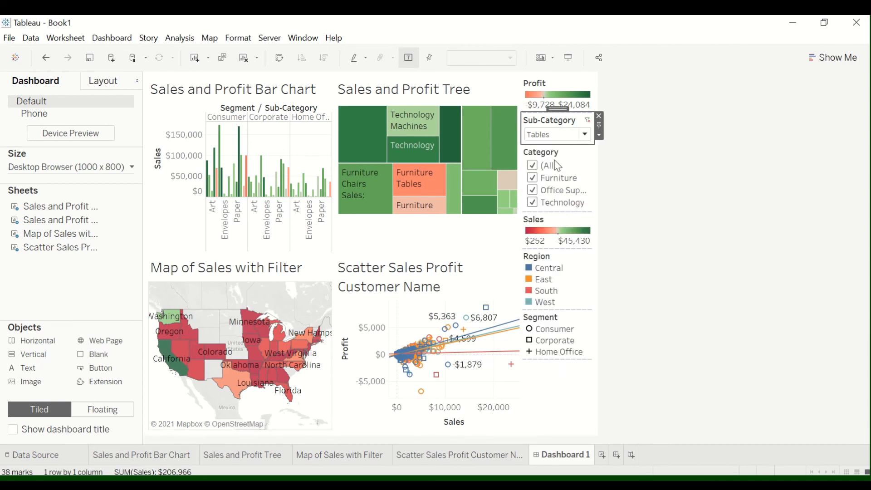
left_click(599, 135)
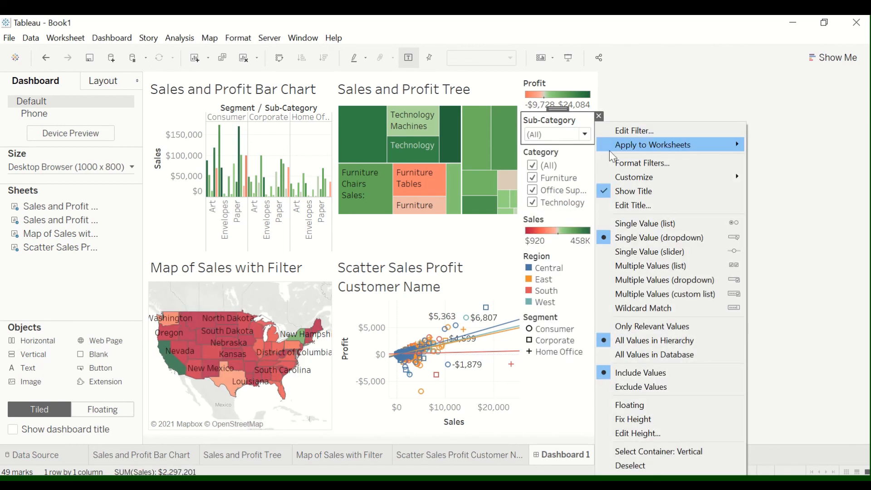
mouse_move(640, 144)
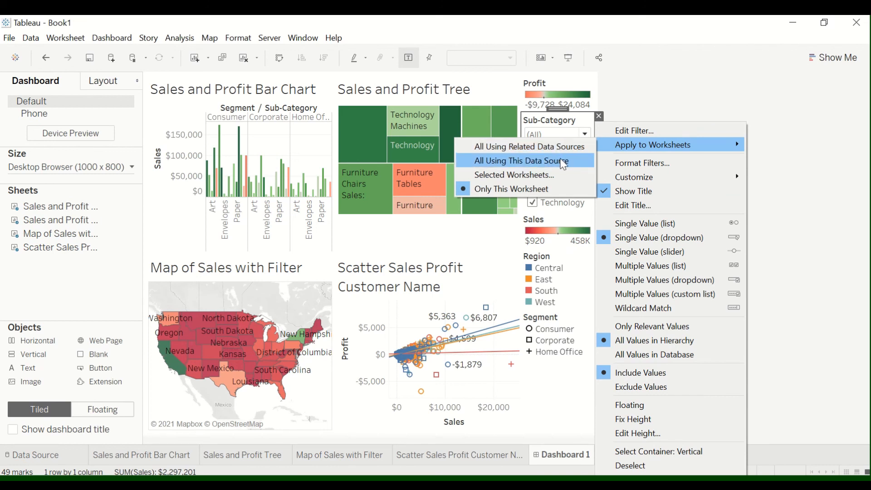
left_click(563, 161)
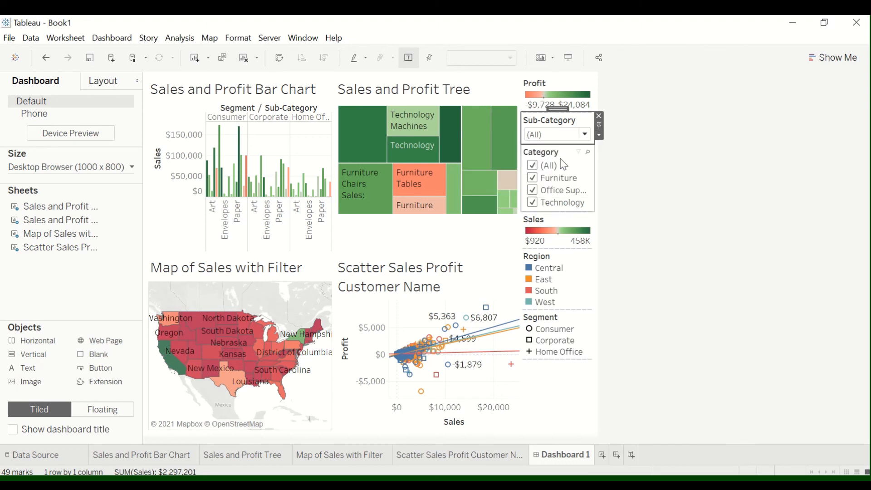
Filter the dashboard to the Binders sub-category, and leave only Office Supplies included in the Category filter.
left_click(568, 135)
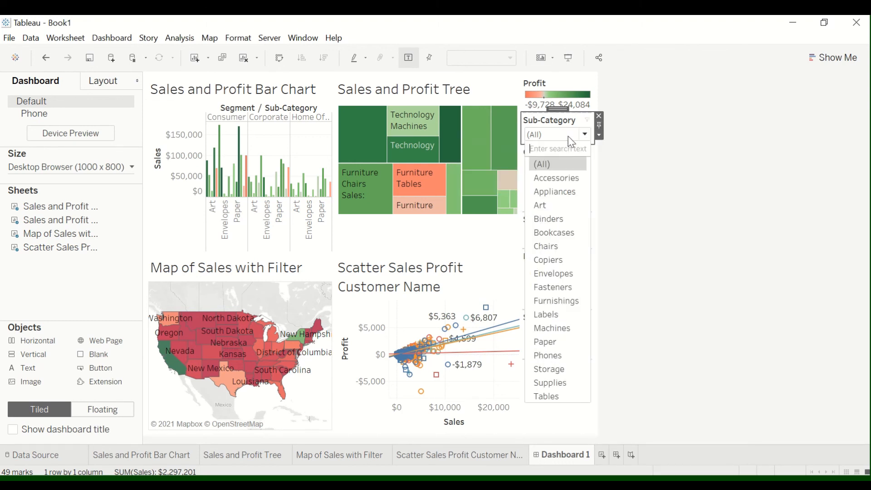
left_click(564, 219)
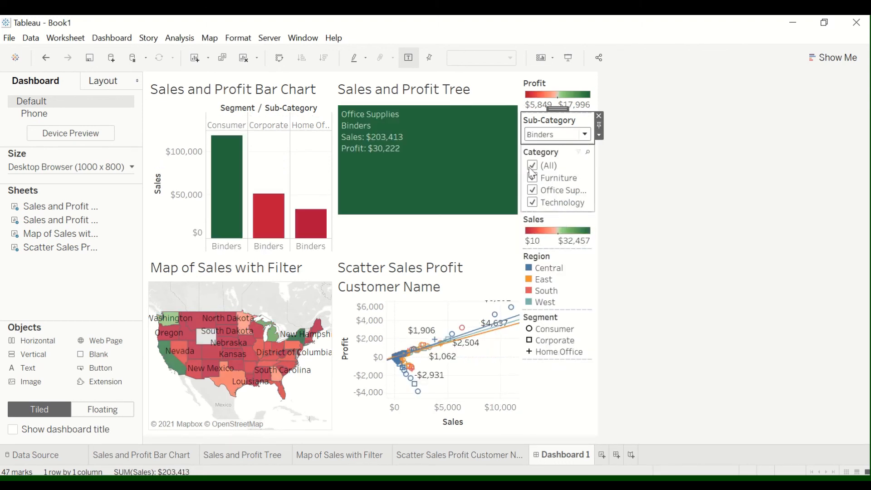
left_click(539, 205)
left_click(535, 203)
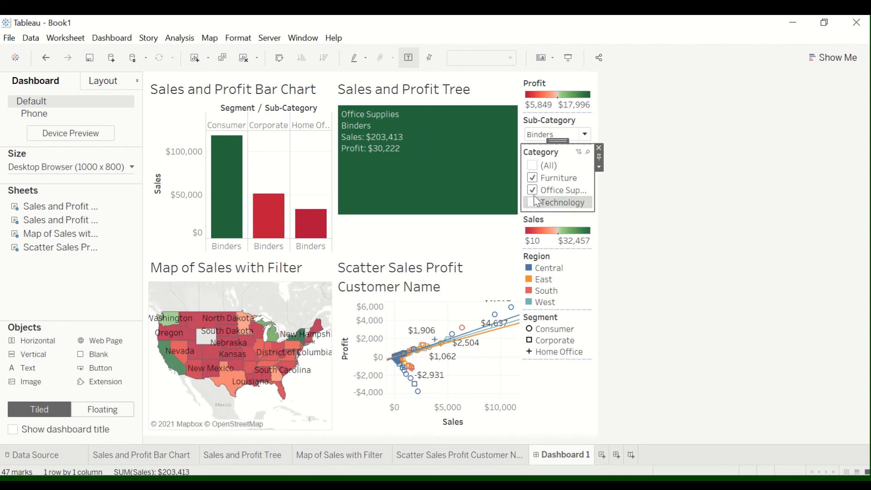
left_click(533, 178)
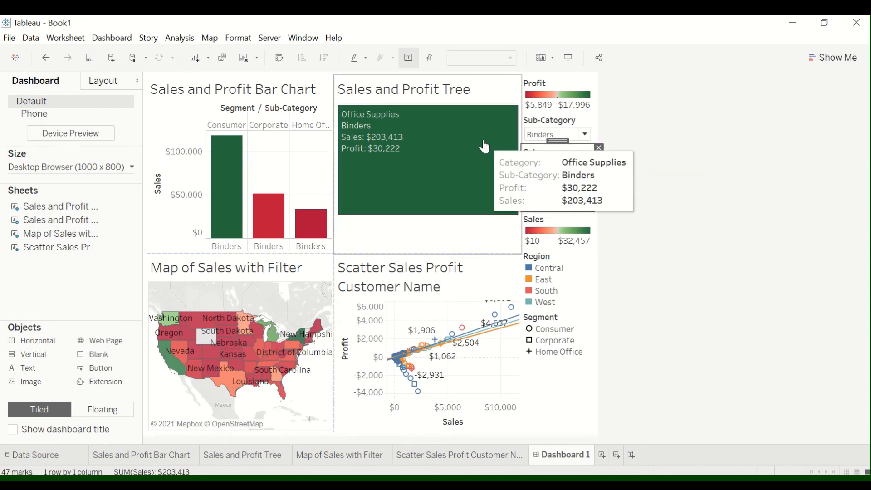
Rename the dashboard as "Sales and Profit Dashboard".
double_click(557, 458)
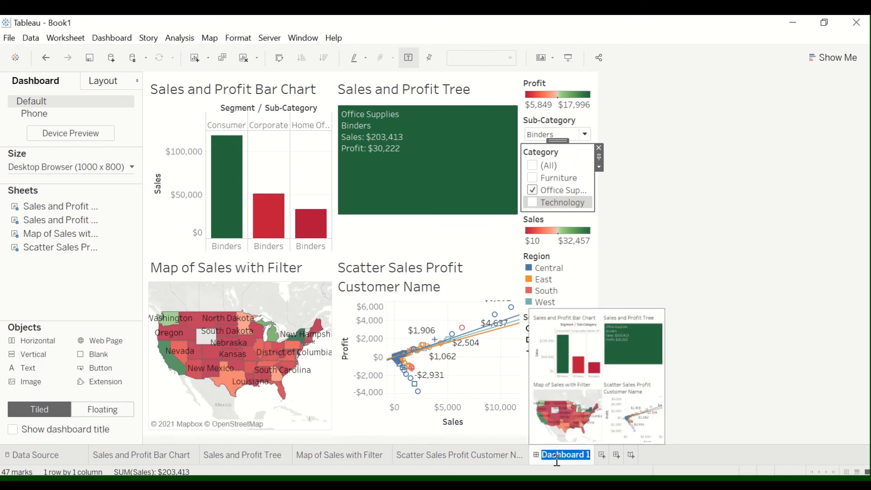
type("Sales and Pro")
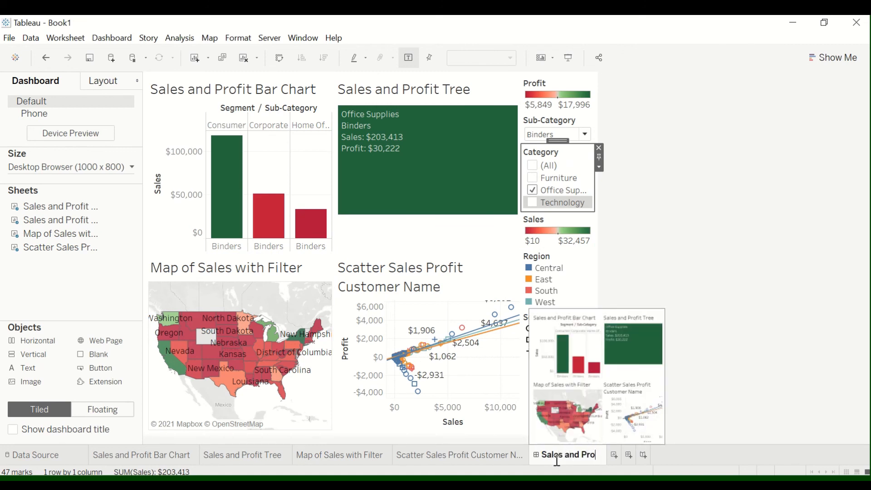
type("fit Dashboard")
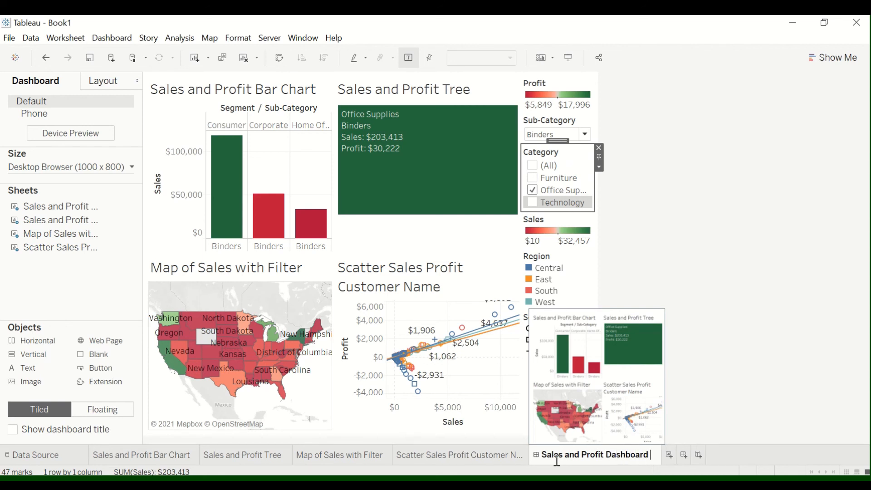
key("Return")
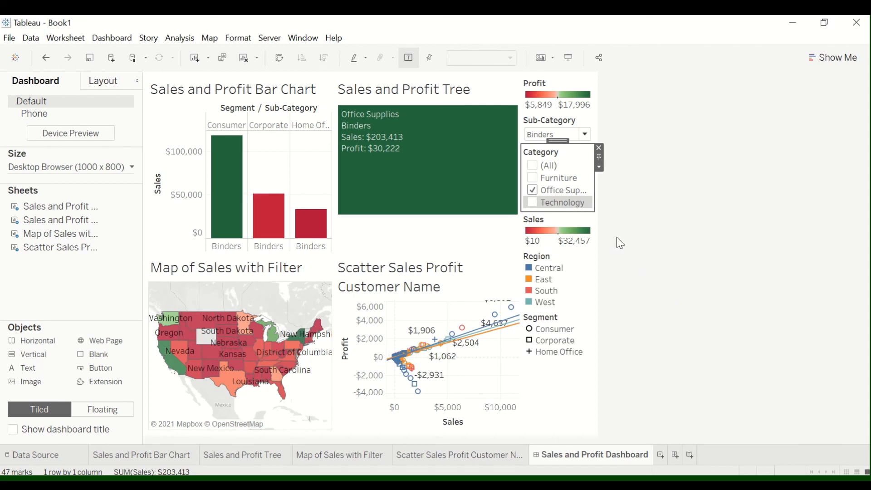
mouse_move(419, 180)
mouse_move(318, 16)
left_click(342, 60)
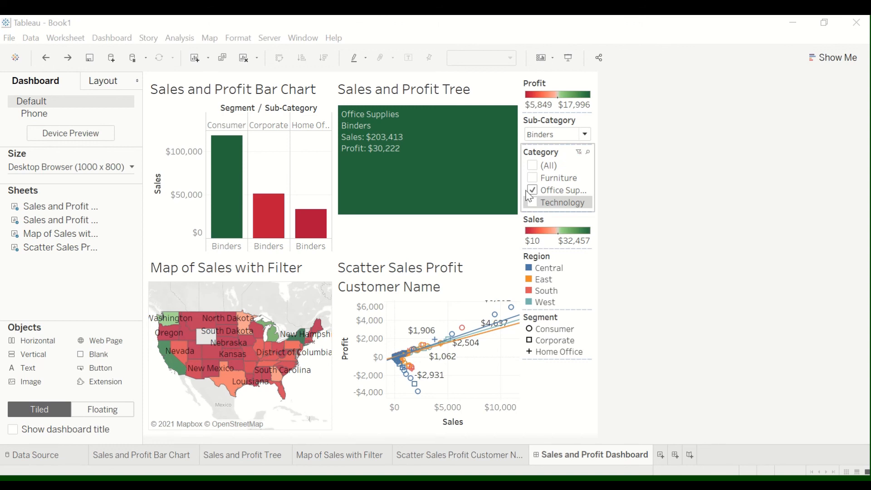
mouse_move(439, 15)
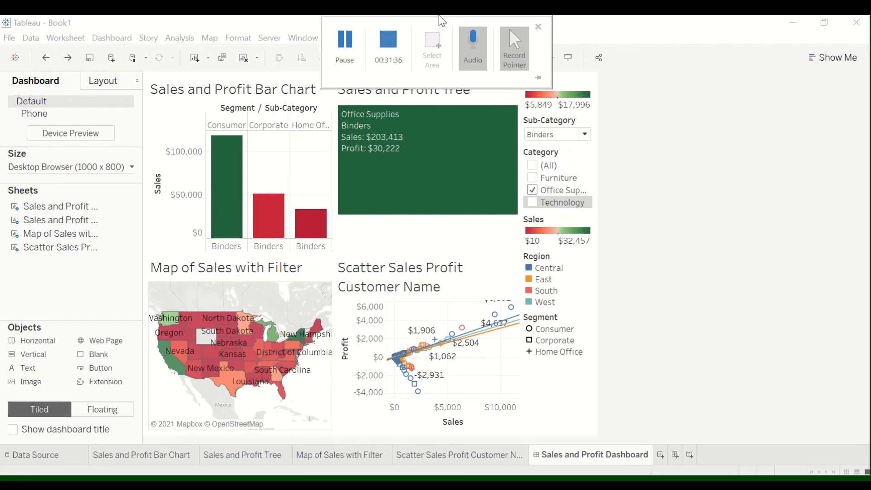